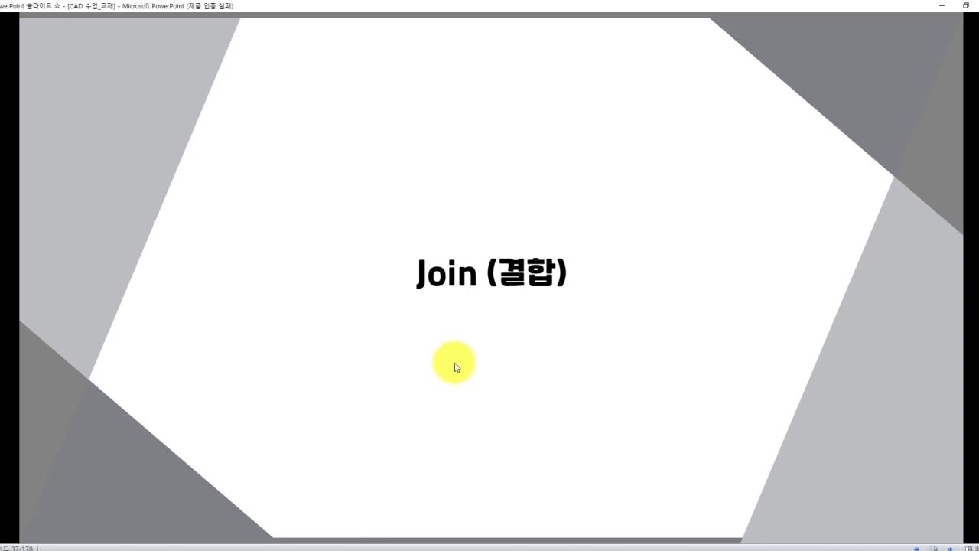
Advance the slide show to the Join (결합) slide with the rounded arc examples.
click(455, 367)
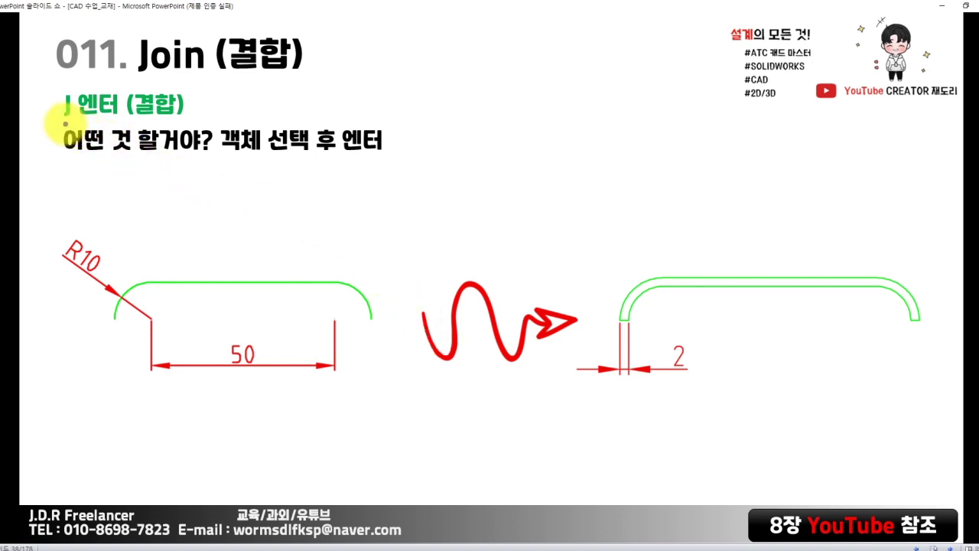
Underline the J Enter shortcut and prompt, arrow the two arc examples, then erase all ink.
drag(70, 122, 112, 122)
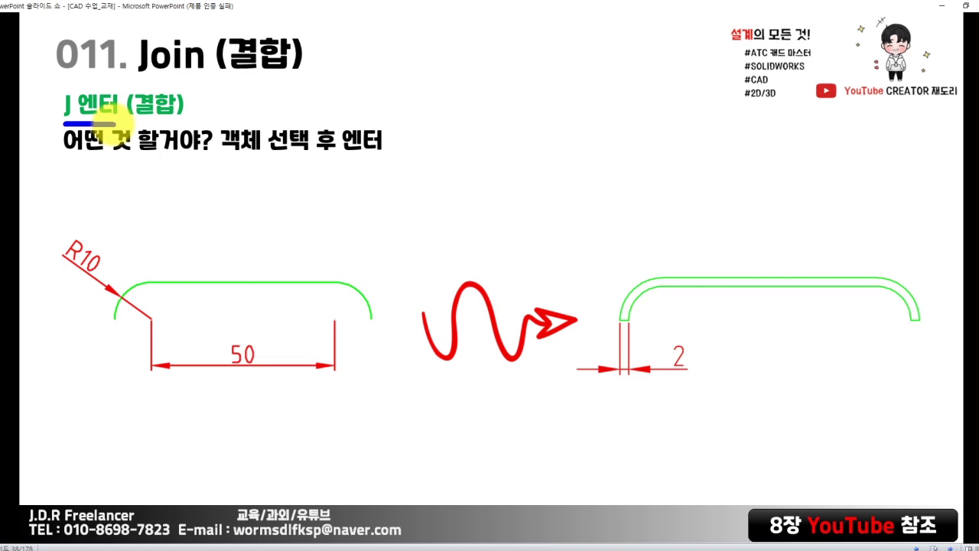
drag(74, 161, 385, 171)
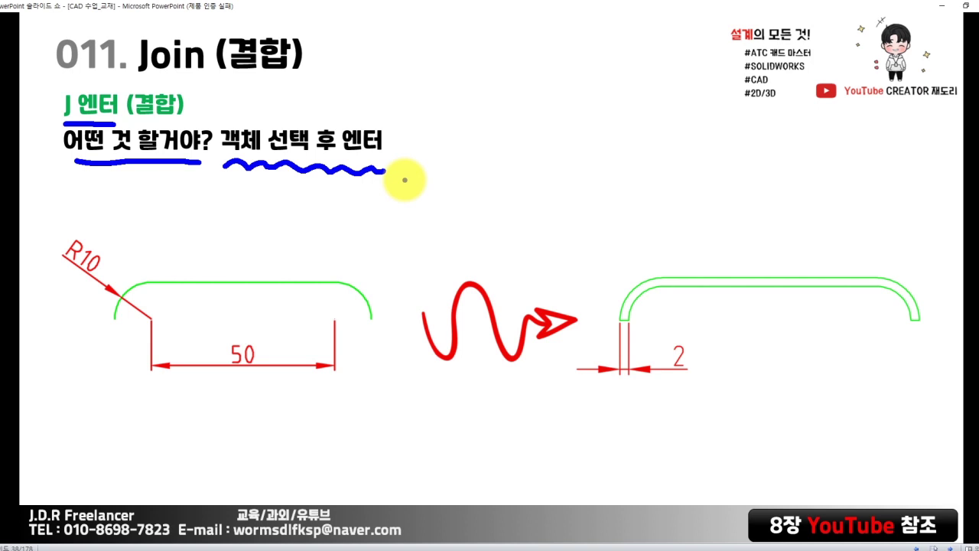
key(e)
mouse_move(318, 269)
mouse_down()
mouse_move(291, 271)
mouse_move(330, 245)
mouse_up()
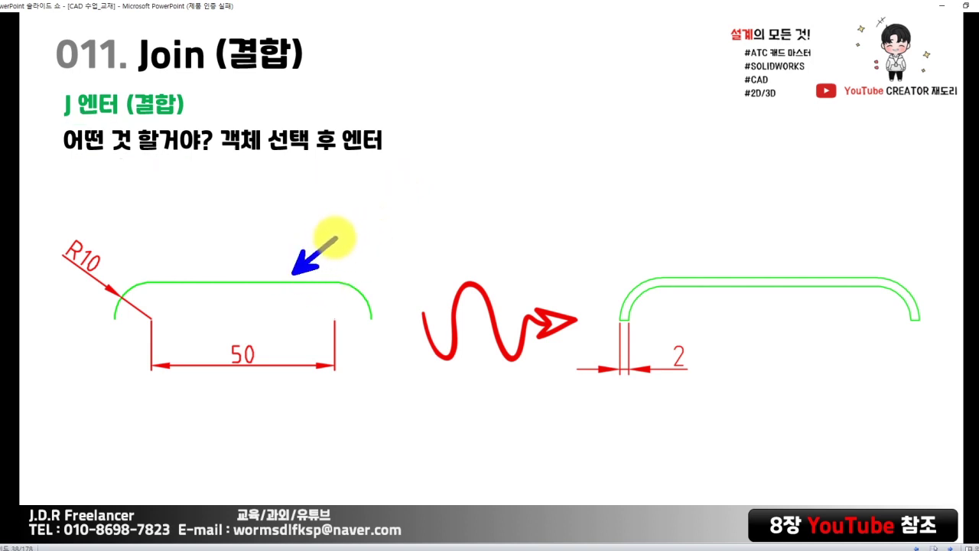
mouse_move(765, 249)
mouse_down()
mouse_move(795, 248)
mouse_move(768, 245)
mouse_up()
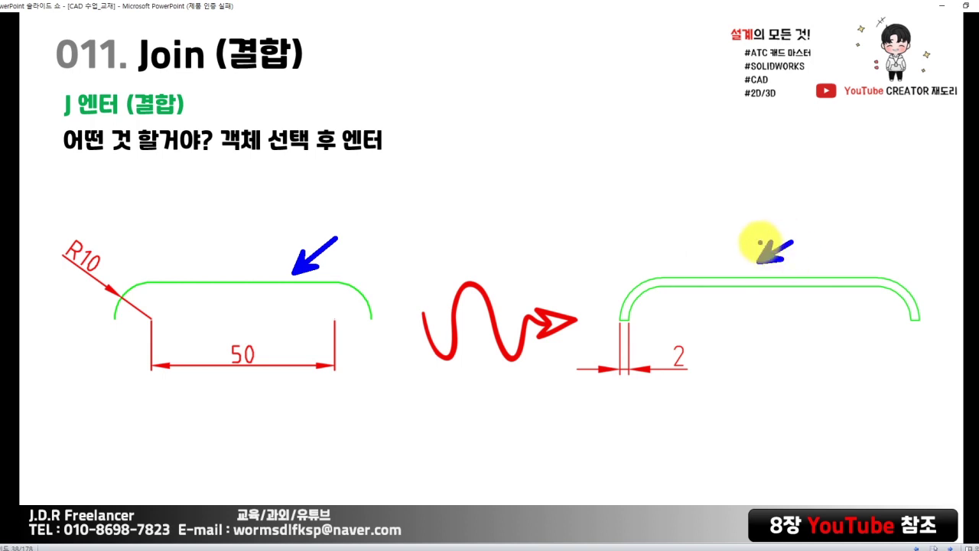
key(e)
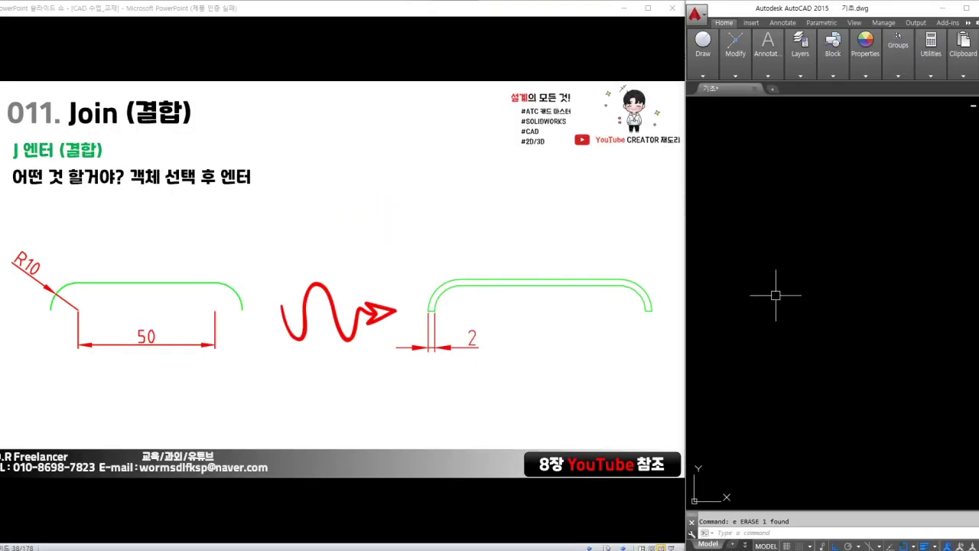
Draw a horizontal 50-unit line with the L command and Ortho on.
text(l)
key(Return)
click(761, 292)
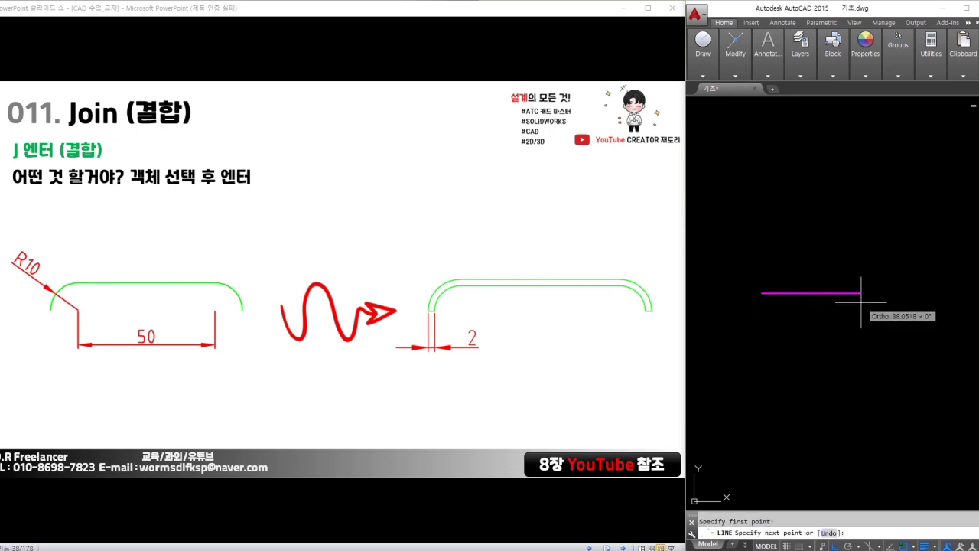
key(Return)
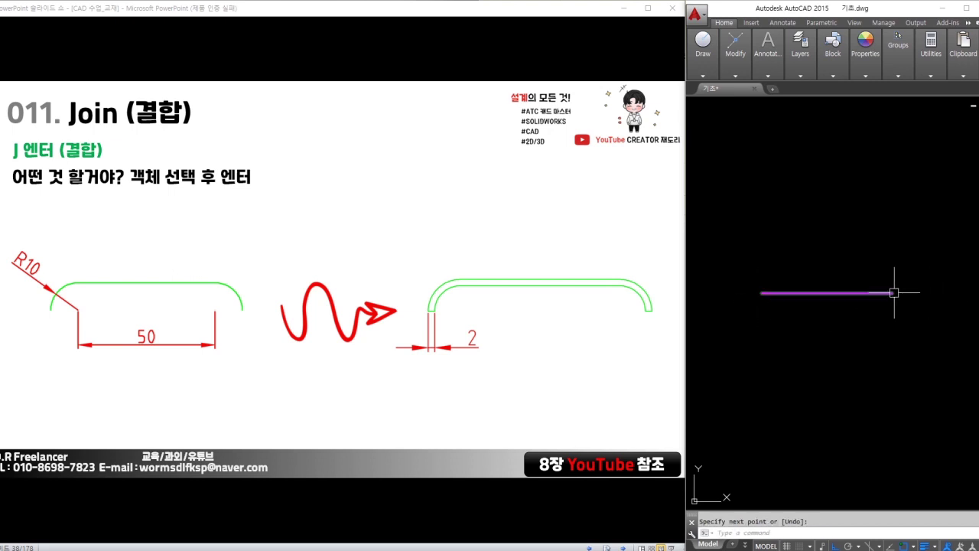
key(Return)
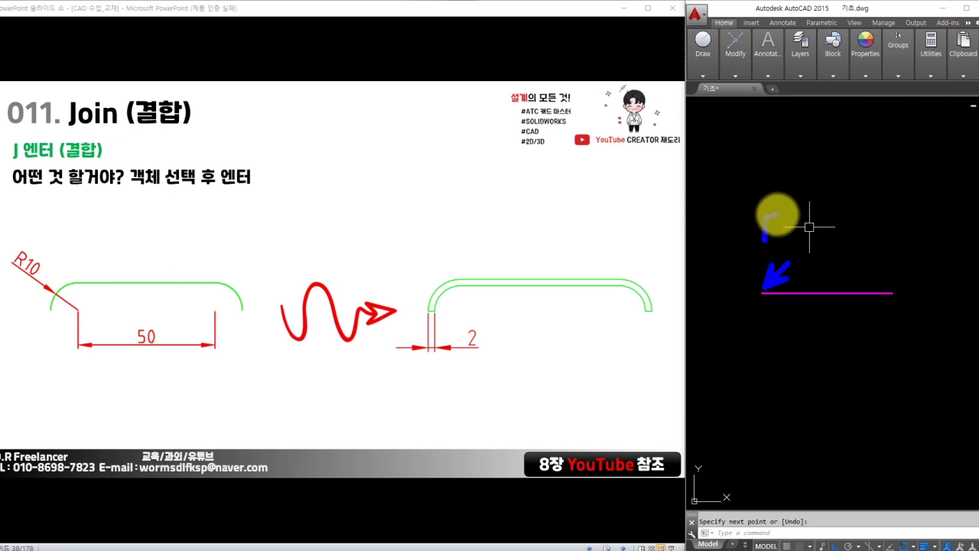
Annotate R10 at the line's left end and a repeat arrow at the right, then clear the marks.
mouse_move(765, 240)
mouse_down()
mouse_move(795, 238)
mouse_move(808, 222)
mouse_up()
mouse_move(927, 263)
mouse_down()
mouse_move(896, 289)
mouse_move(912, 289)
mouse_up()
mouse_move(924, 219)
mouse_down()
mouse_move(933, 237)
mouse_move(951, 226)
mouse_move(949, 249)
mouse_move(975, 248)
mouse_move(972, 269)
mouse_up()
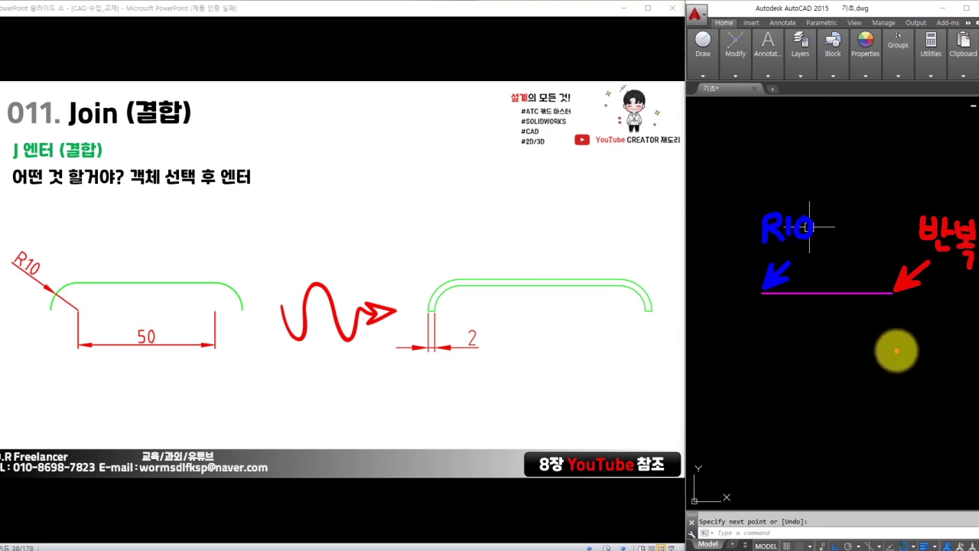
key(Escape)
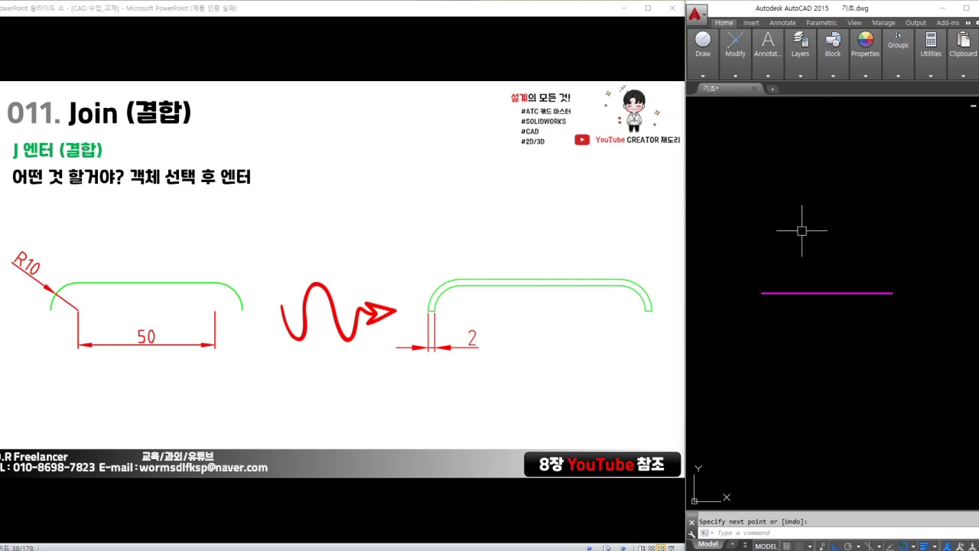
text(c)
Draw radius-10 circles centred on both ends of the line.
key(Return)
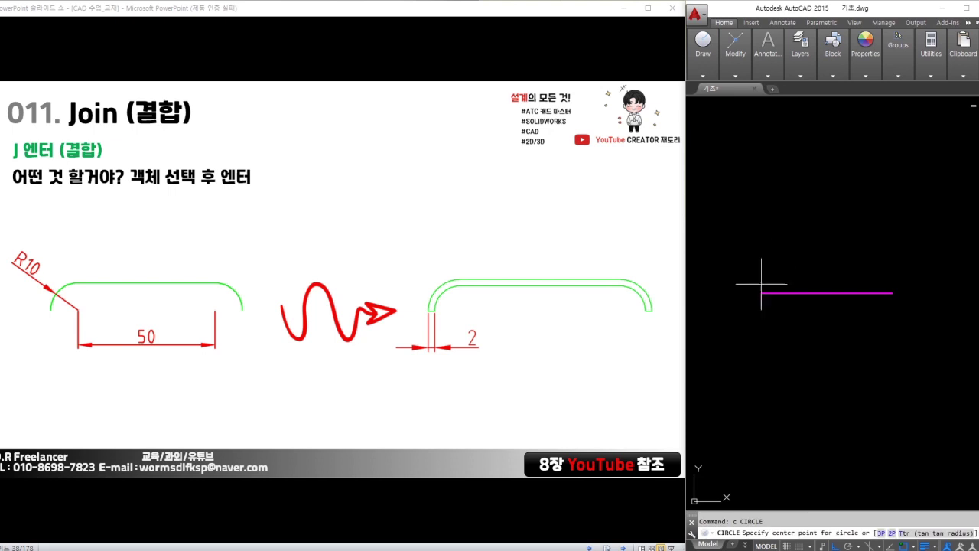
click(761, 292)
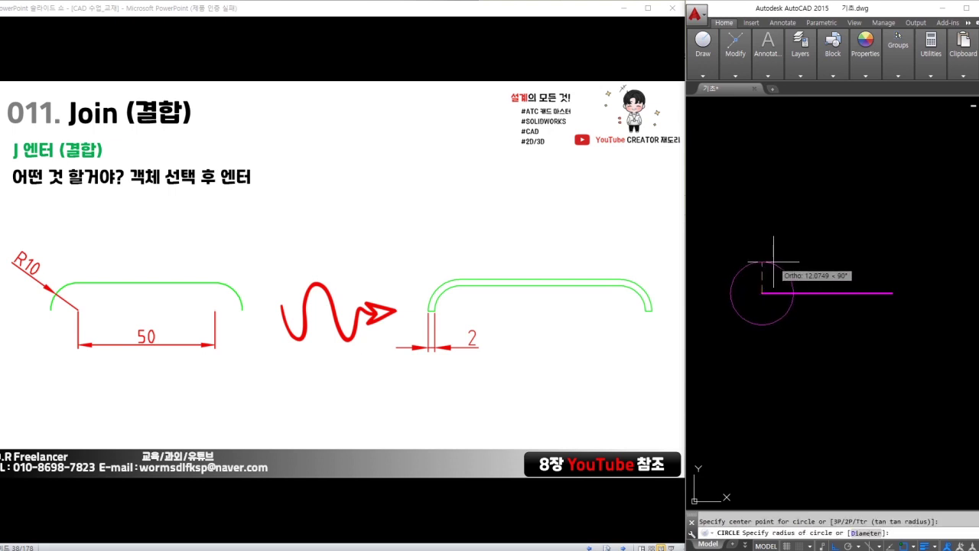
text(10)
key(Return)
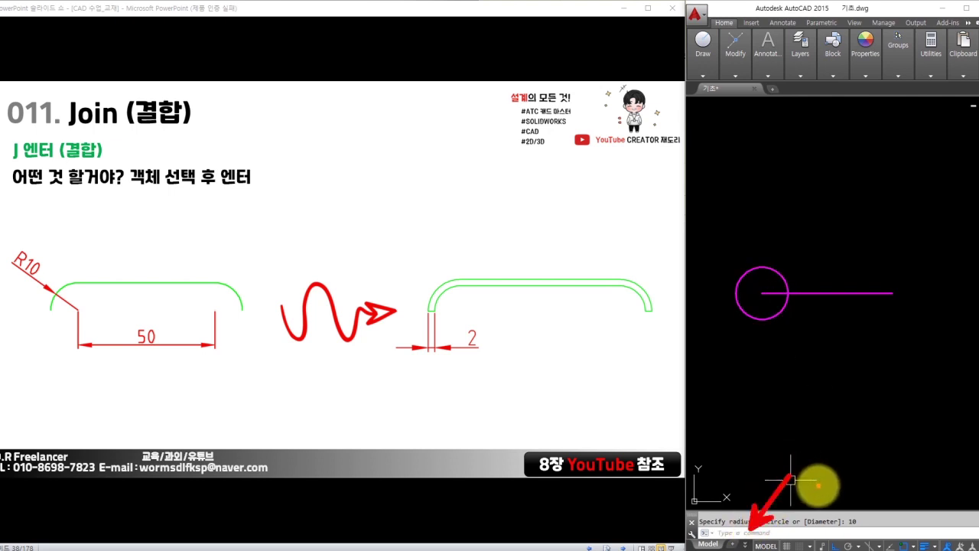
key(Return)
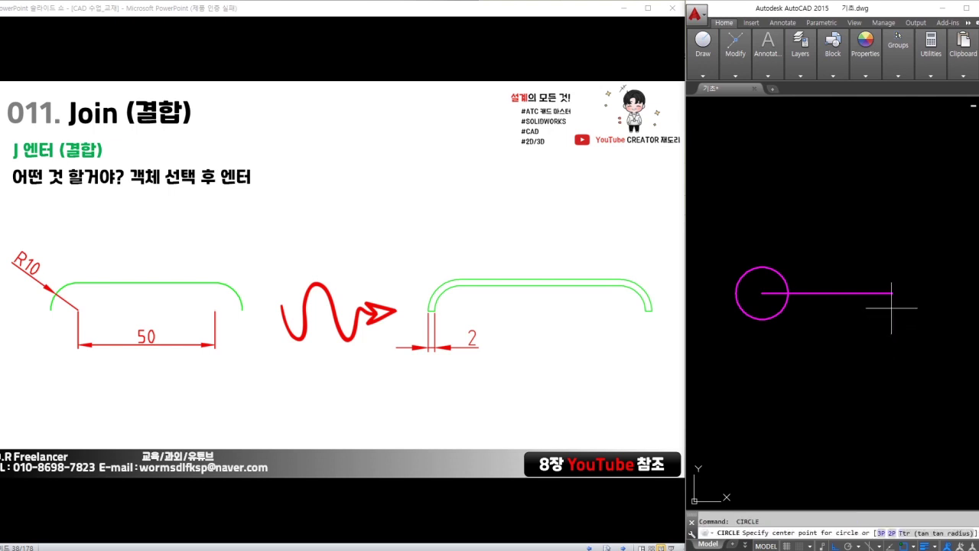
click(891, 294)
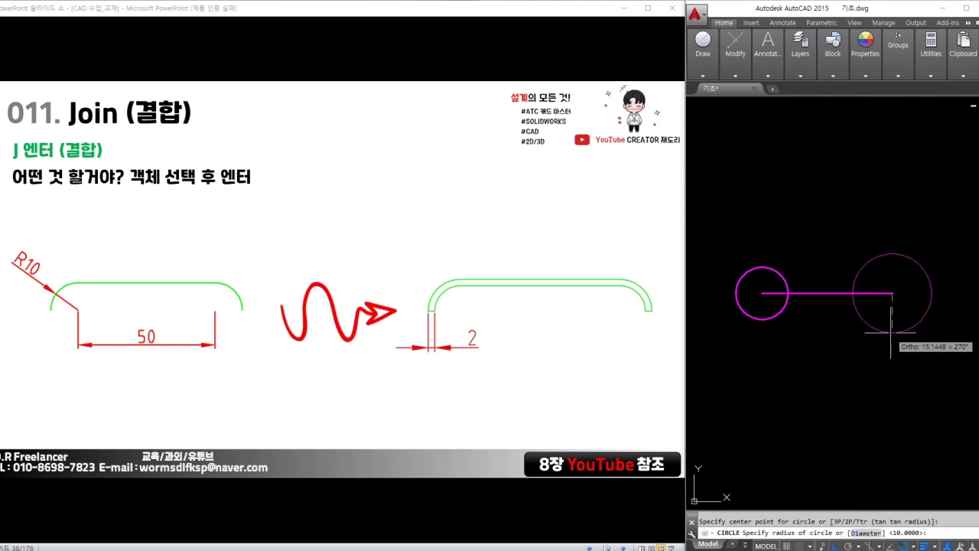
key(Return)
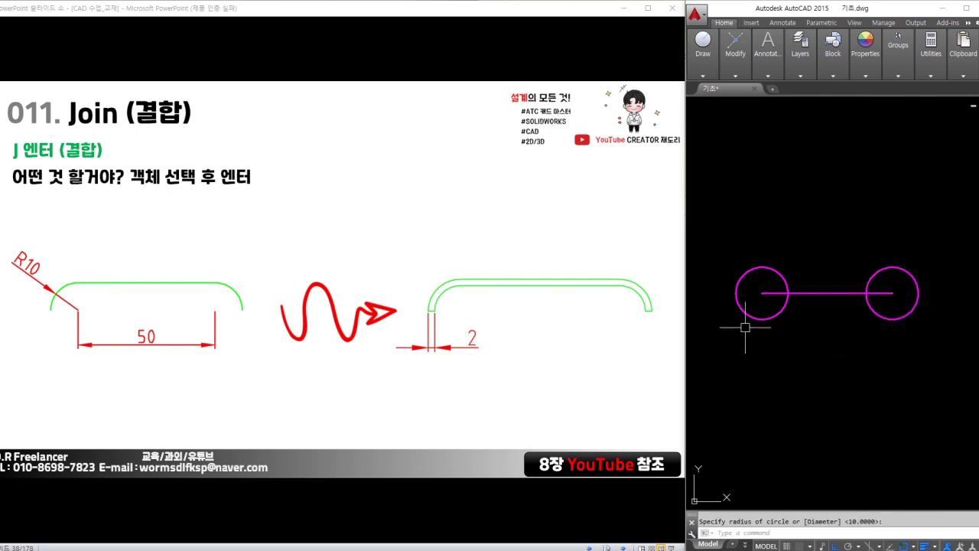
Window-select both circles and the line and change their colour to green.
middle_drag(779, 330, 798, 330)
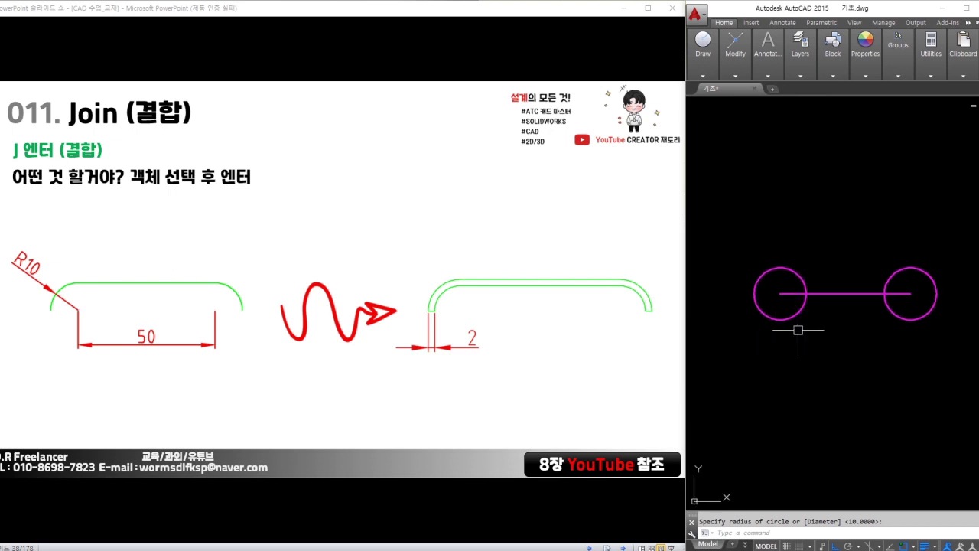
click(902, 358)
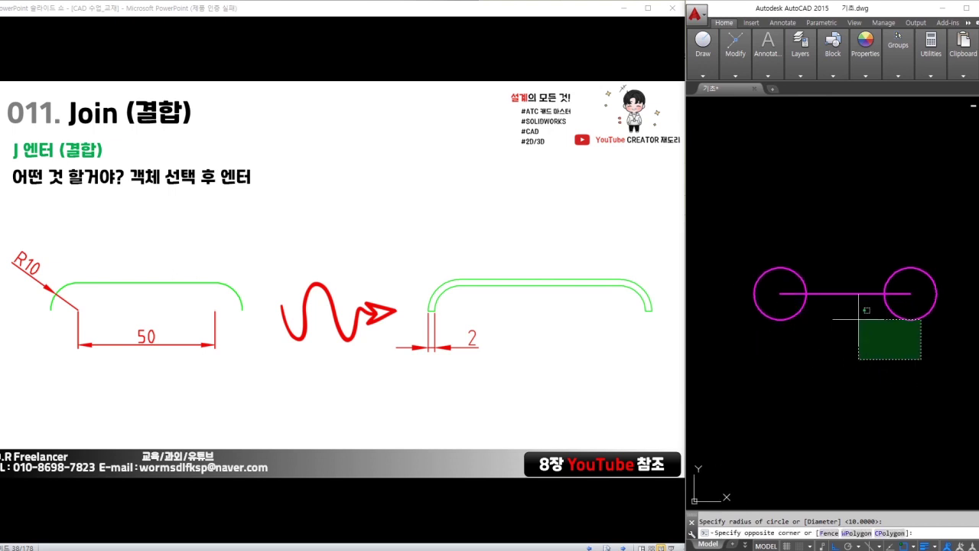
click(795, 287)
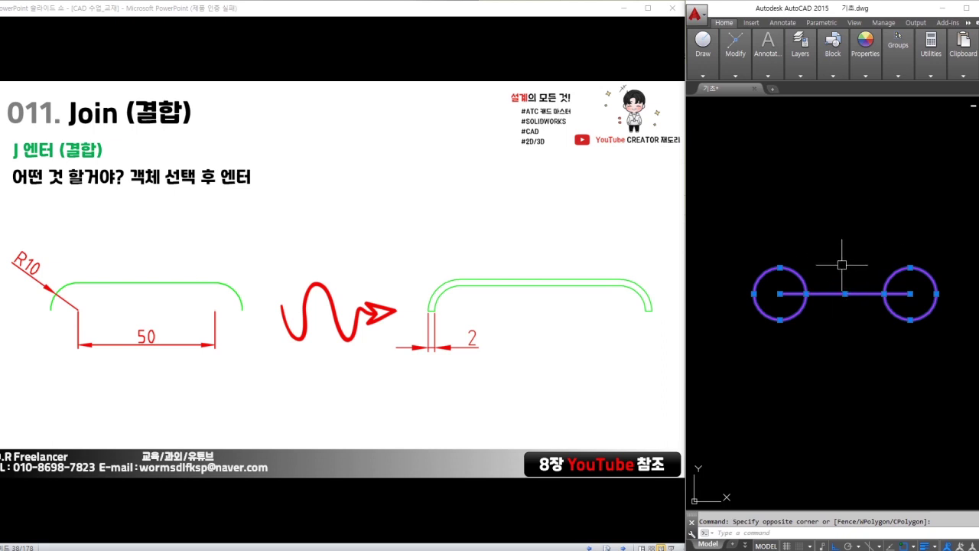
click(870, 76)
click(920, 88)
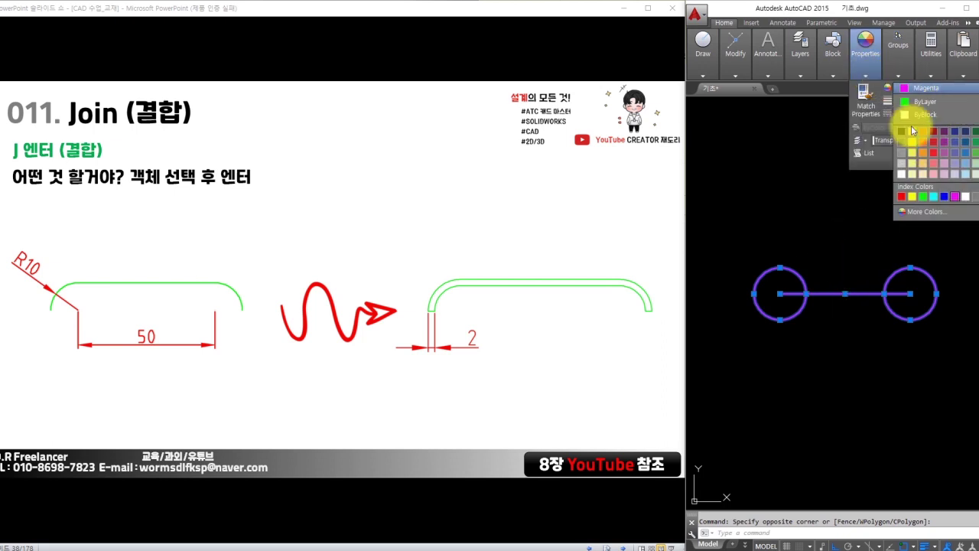
click(914, 151)
key(Escape)
middle_drag(850, 245, 847, 223)
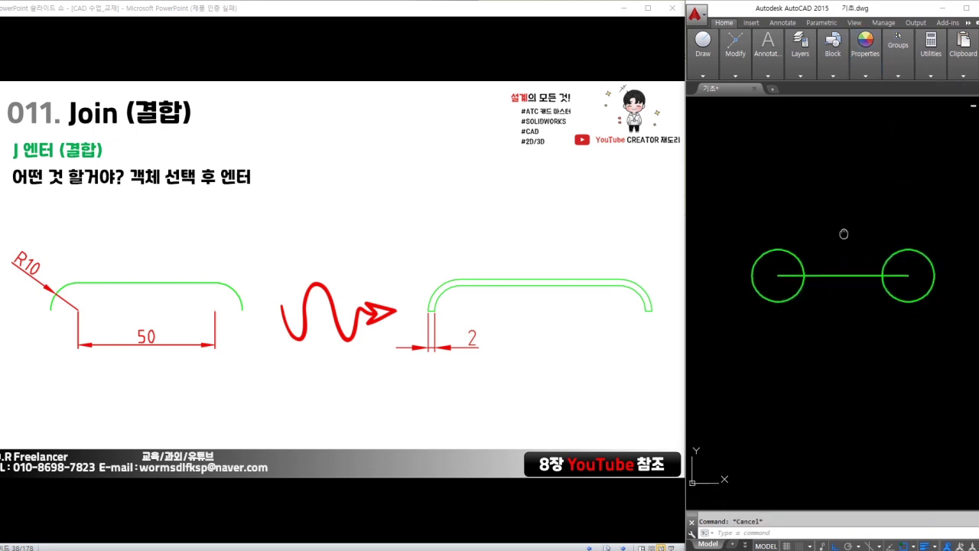
drag(780, 241, 908, 242)
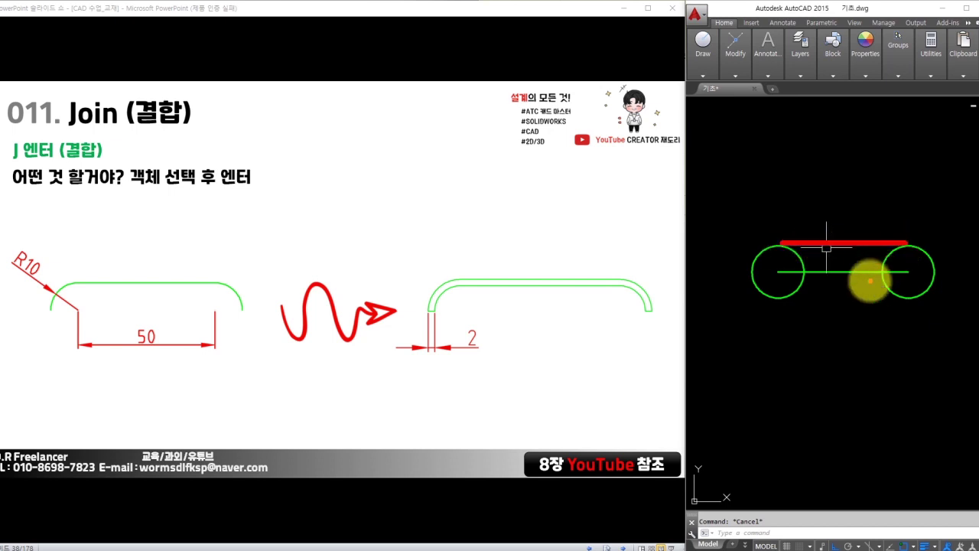
Draw a line joining the top quadrants of the two circles.
key(Escape)
text(l)
key(Return)
click(781, 242)
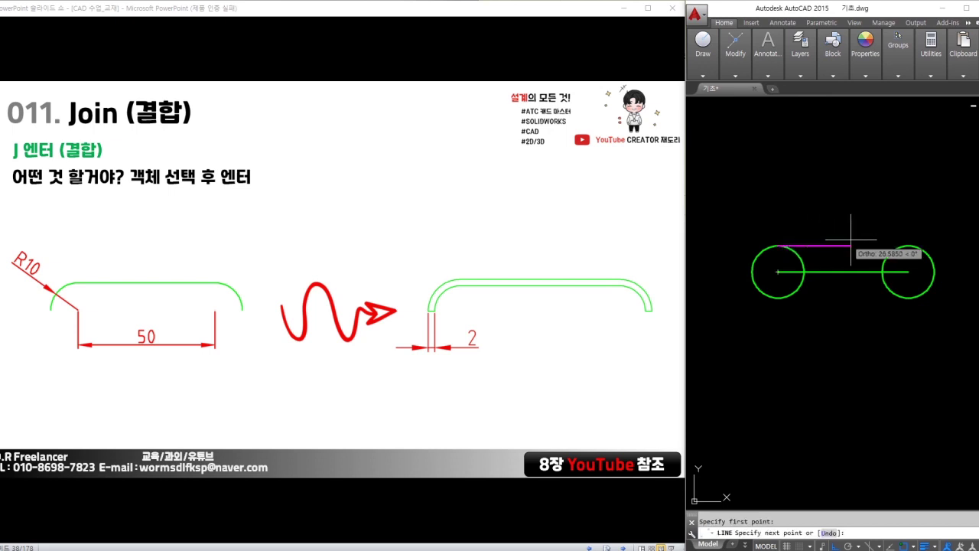
click(907, 245)
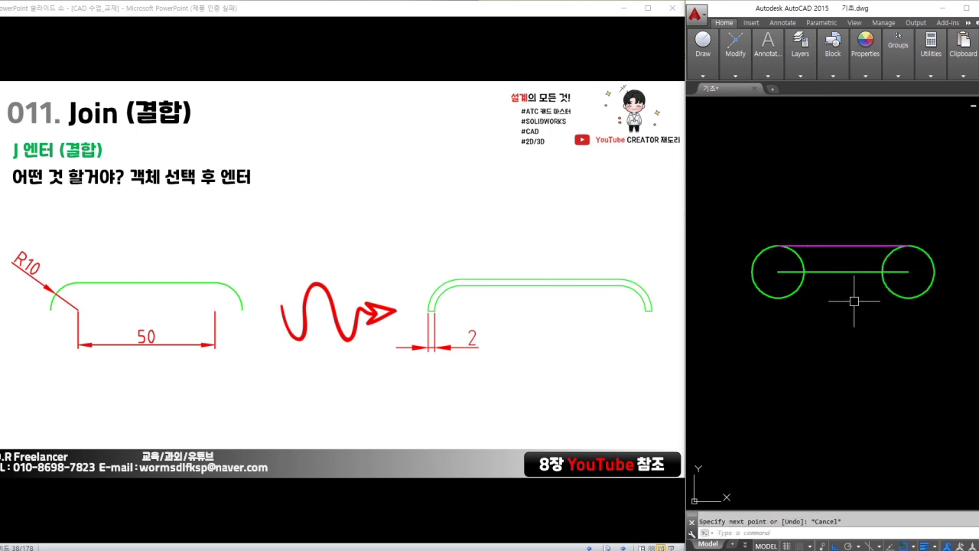
key(Escape)
Mark the circle centres, outer sides and lower arc with pen annotations.
middle_drag(855, 300, 845, 305)
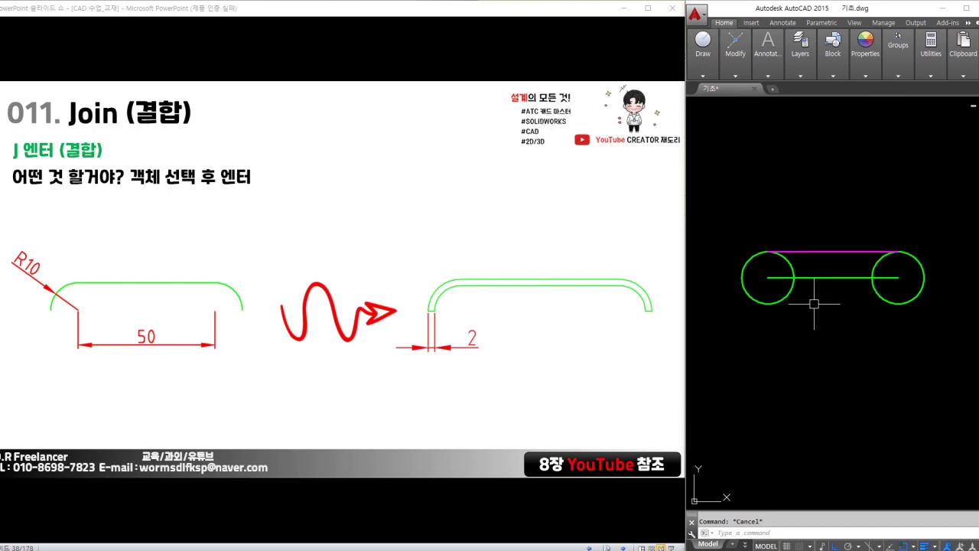
drag(769, 277, 749, 277)
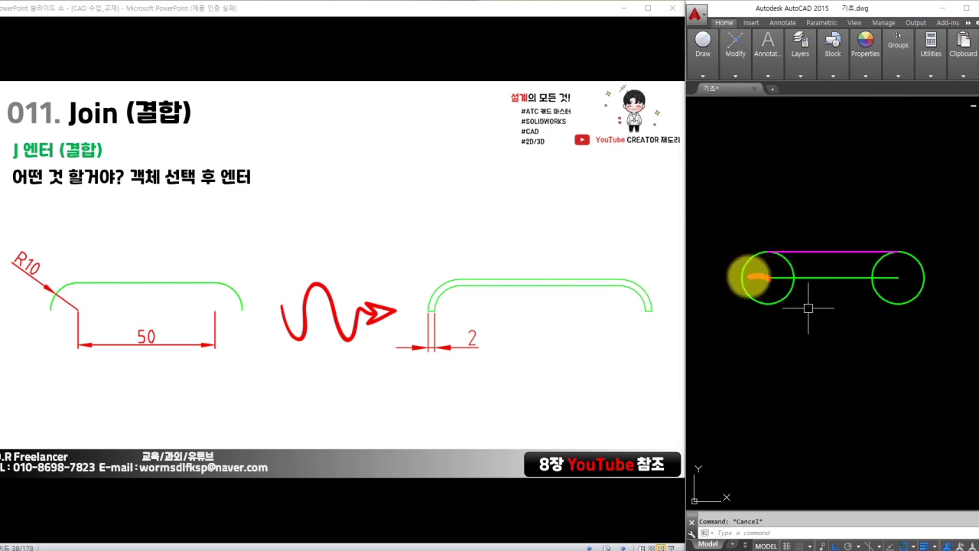
drag(914, 278, 866, 279)
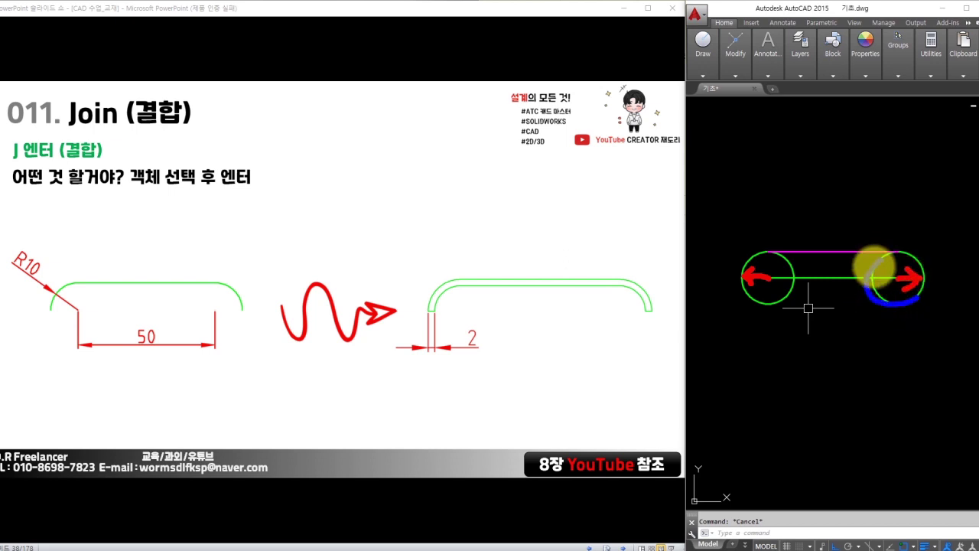
drag(750, 294, 797, 285)
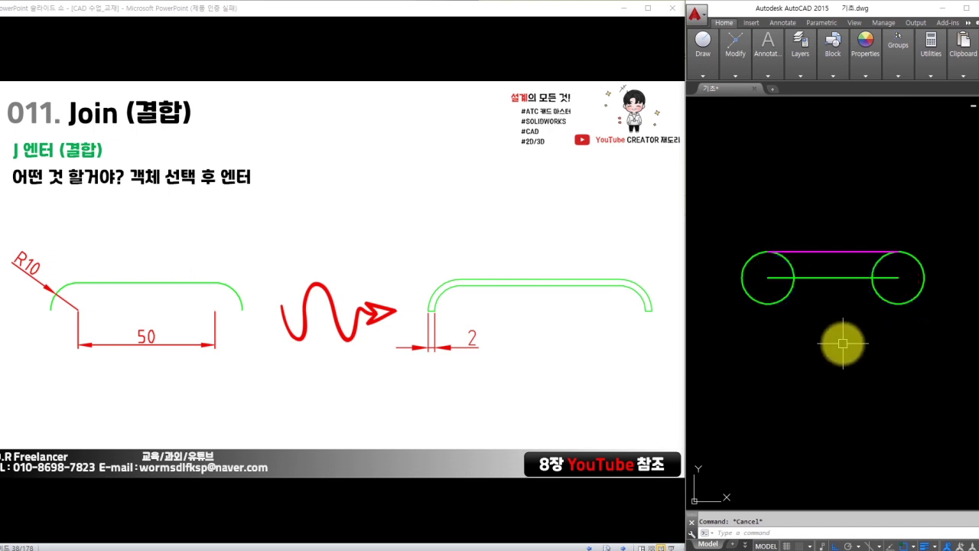
Use MA to give the new top line the green circle's properties.
text(ma)
key(Return)
click(878, 236)
click(869, 258)
key(Escape)
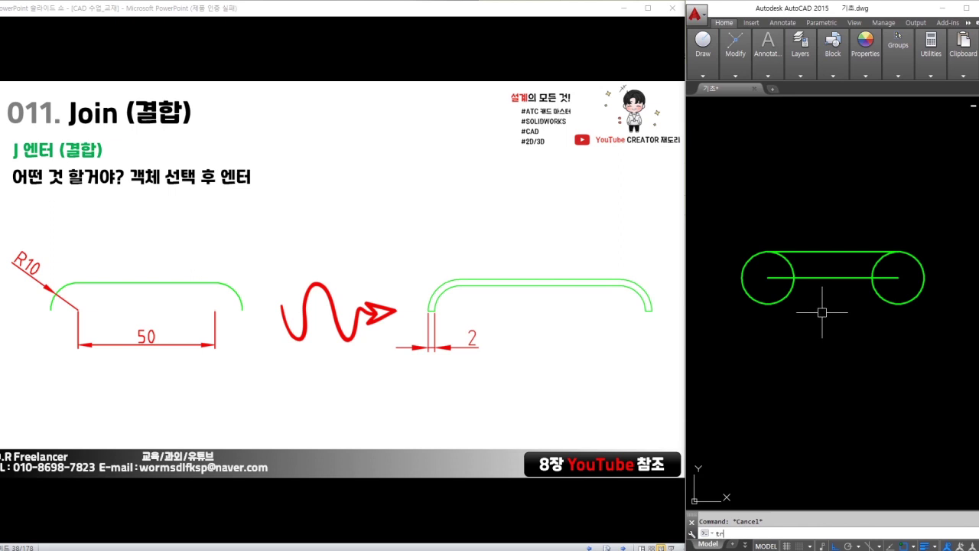
Trim away the lower halves of both circles.
key(Return)
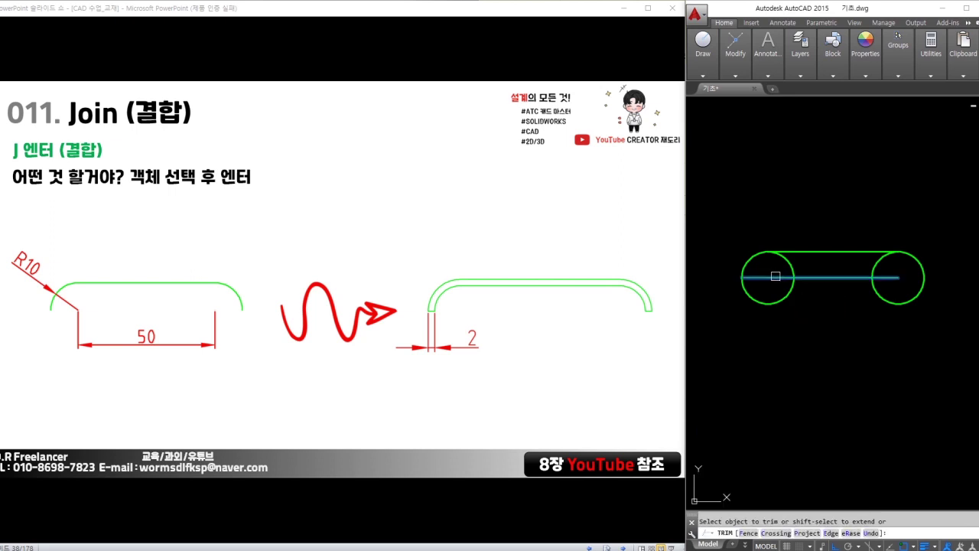
click(892, 292)
click(771, 300)
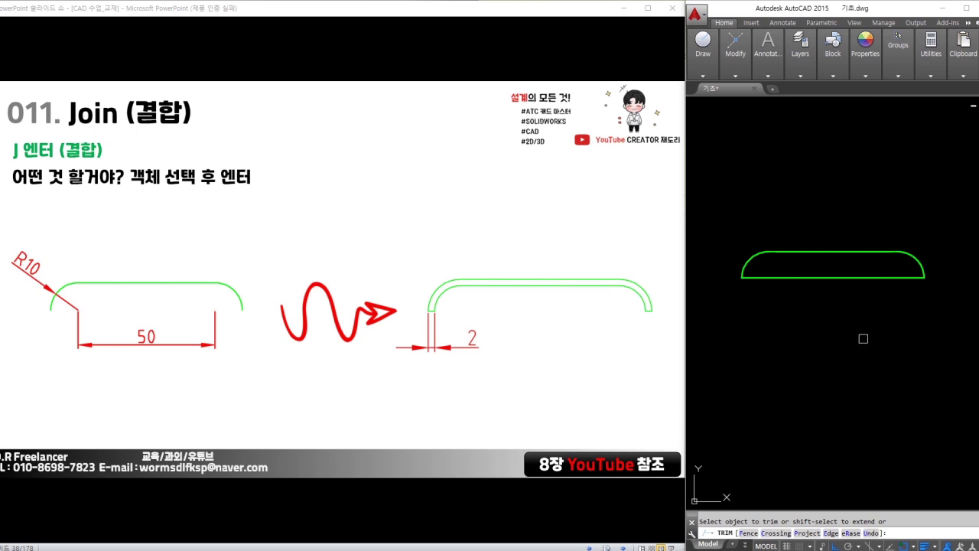
key(Escape)
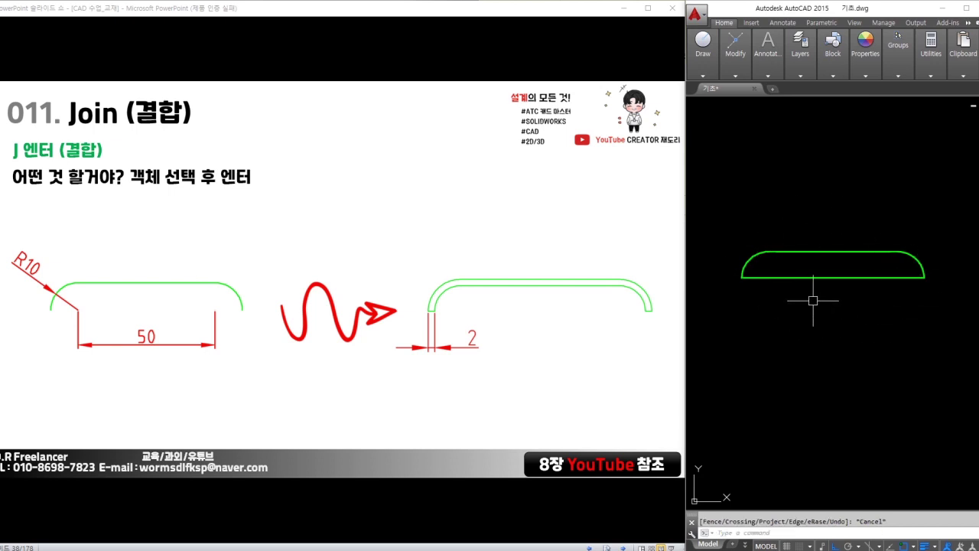
Erase the bottom horizontal line, leaving the top line and two end arcs.
click(840, 276)
text(e)
key(Return)
drag(279, 245, 227, 273)
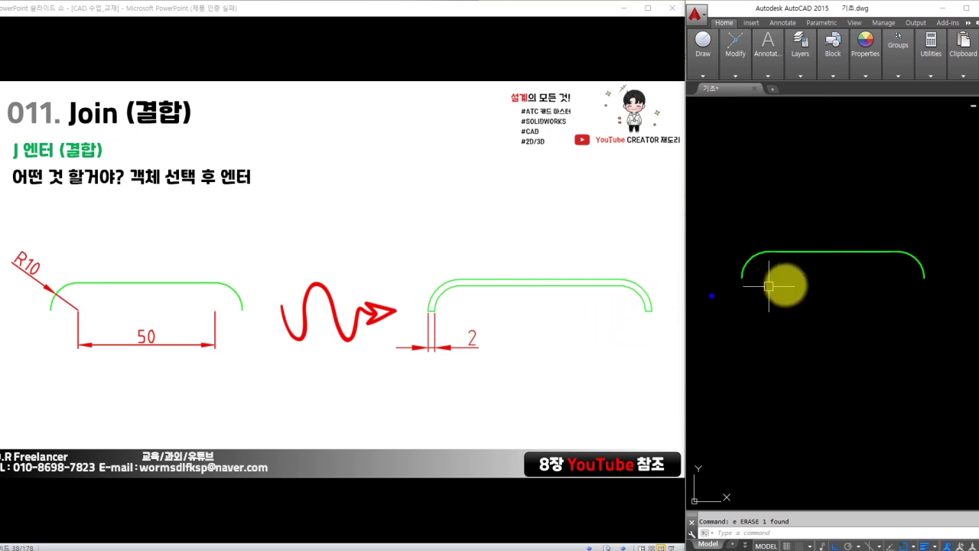
click(810, 251)
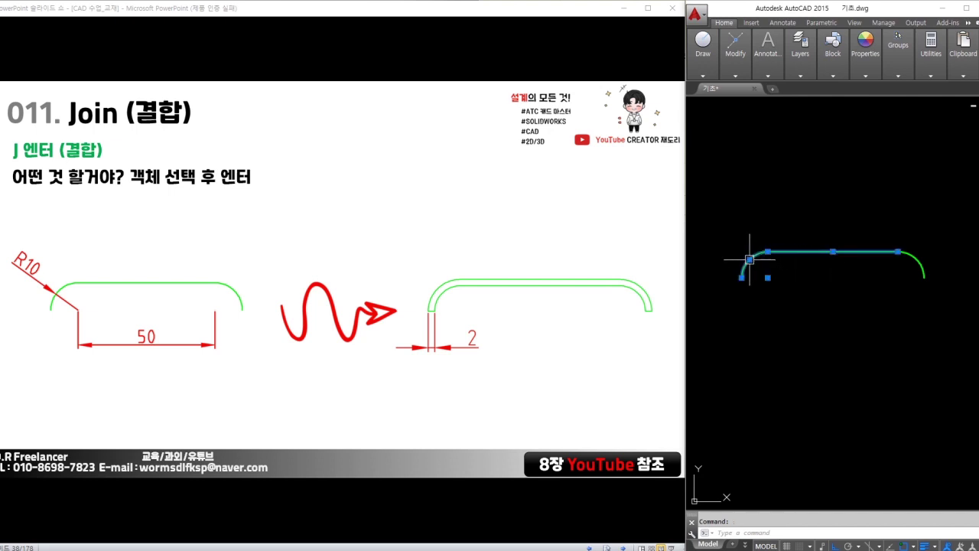
drag(908, 262, 902, 249)
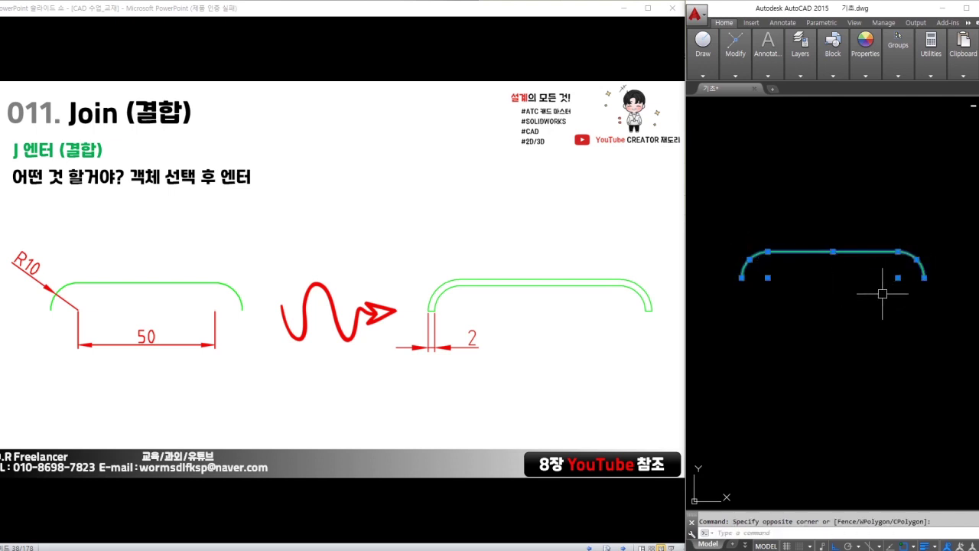
key(Escape)
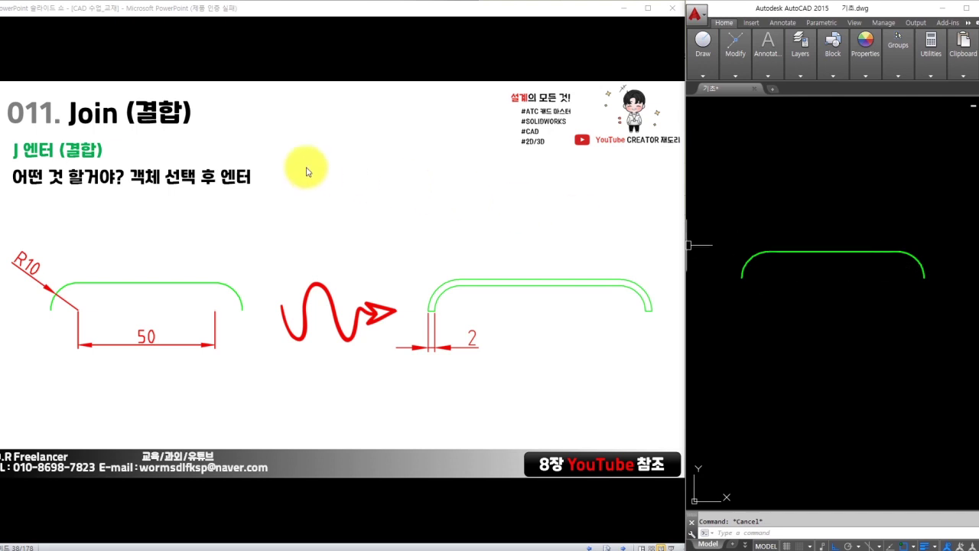
Join the top line and both arcs into a single polyline with J.
drag(13, 164, 40, 163)
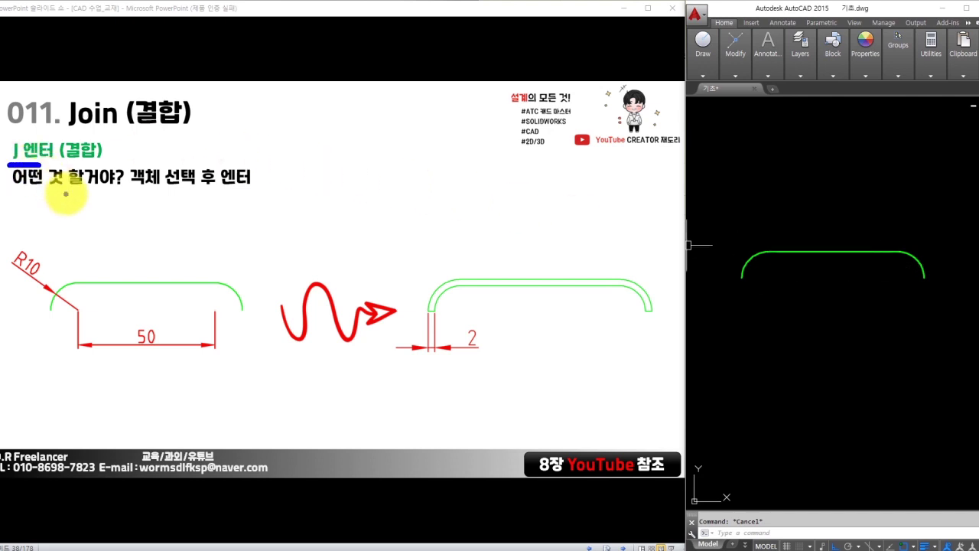
drag(230, 193, 252, 192)
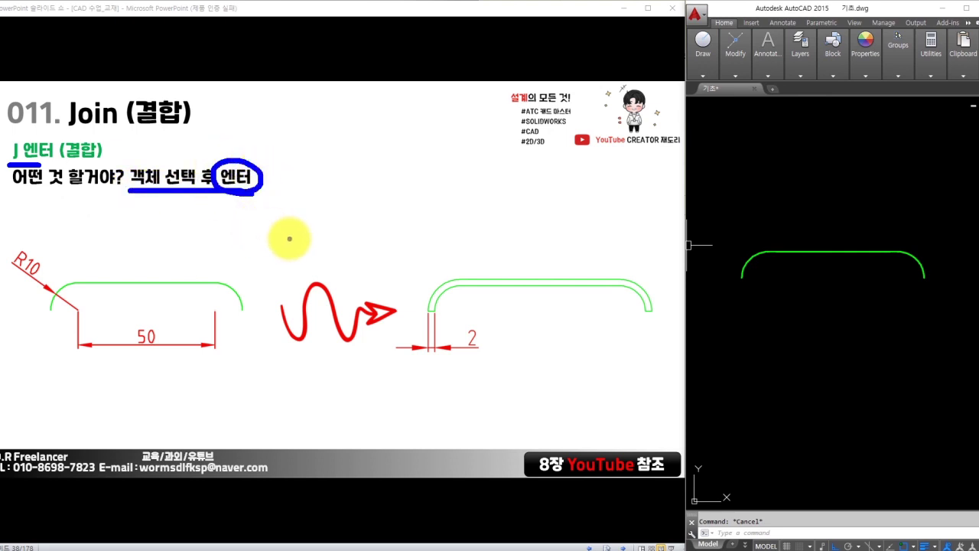
key(e)
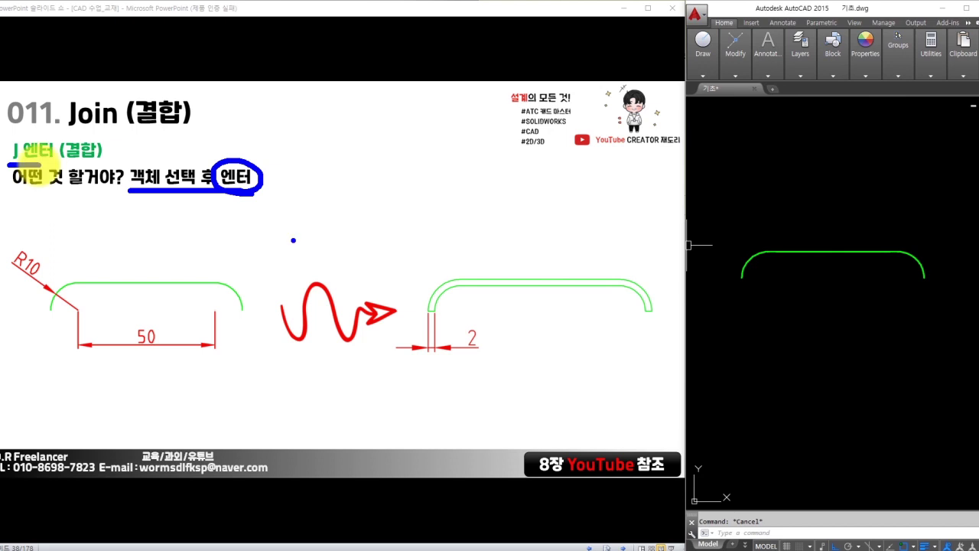
text(j)
key(Return)
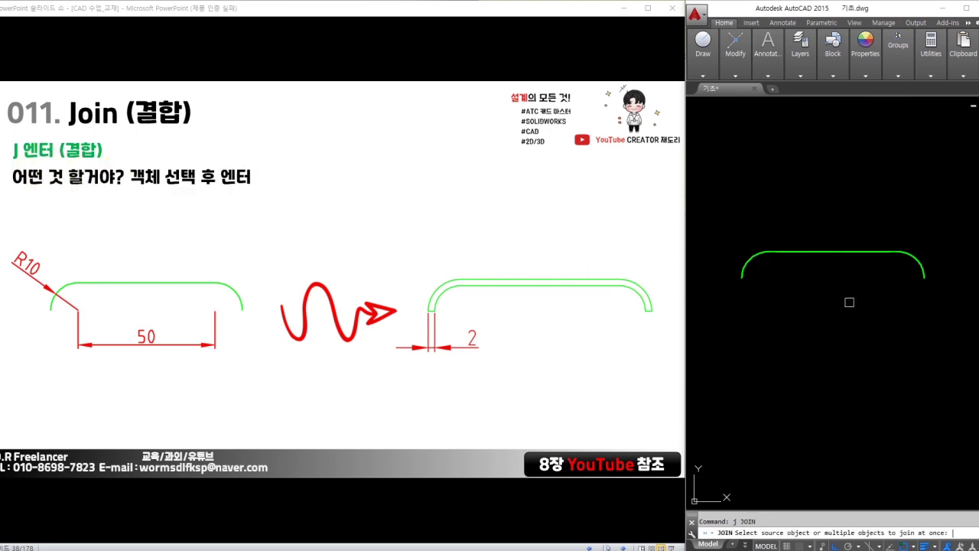
drag(936, 239, 715, 327)
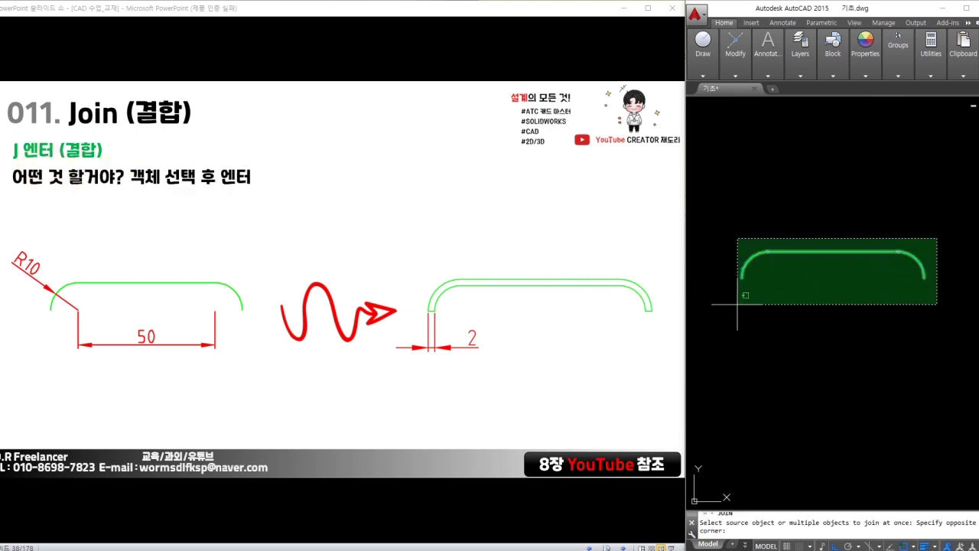
key(Return)
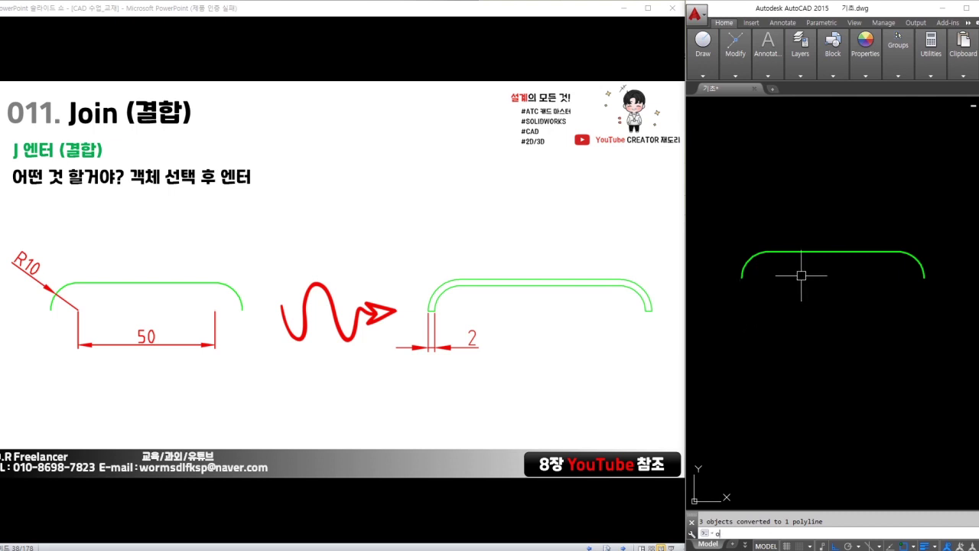
Offset the polyline 2 units toward the inner side.
key(Return)
key(Return)
click(816, 254)
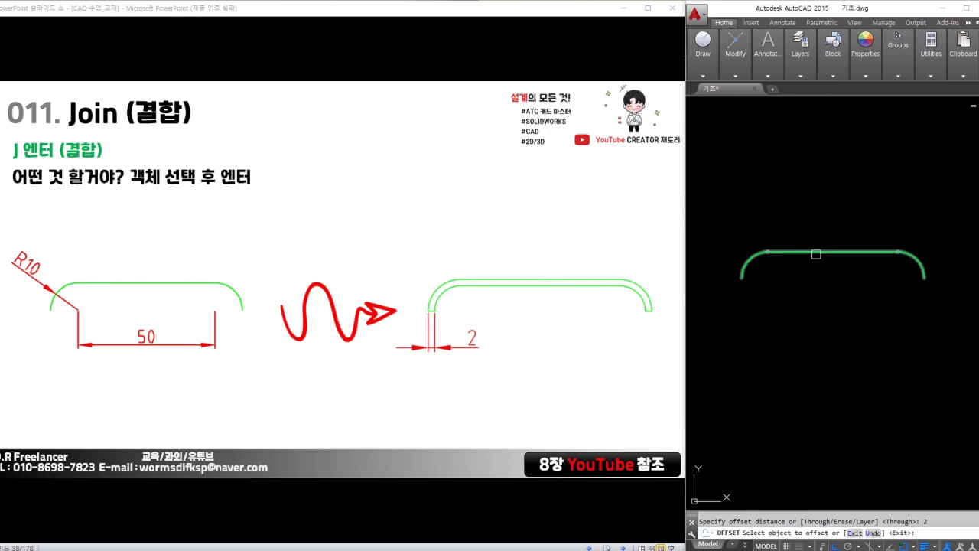
click(814, 277)
key(Return)
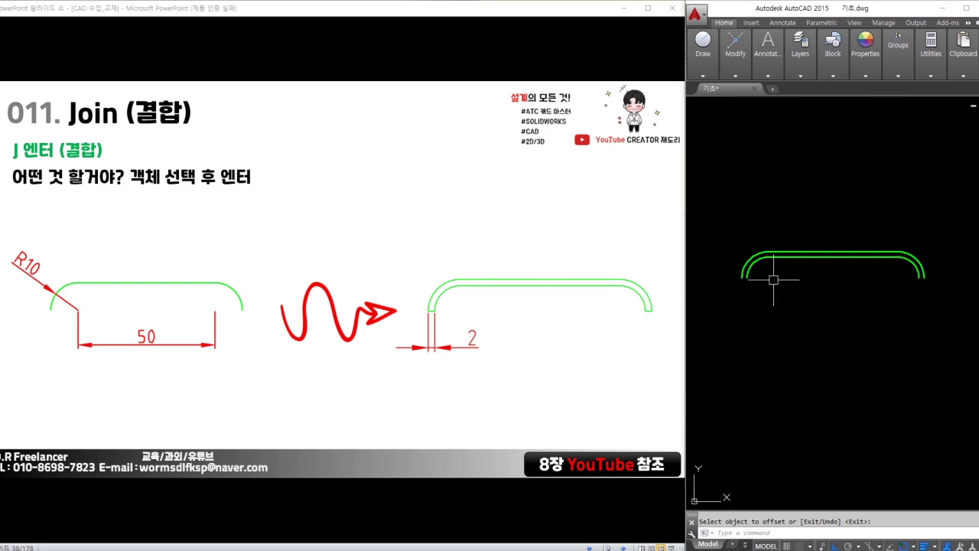
Draw a 2-unit line segment from the left arc's end.
scroll(773, 280, up, 2)
text(l)
key(Return)
click(703, 269)
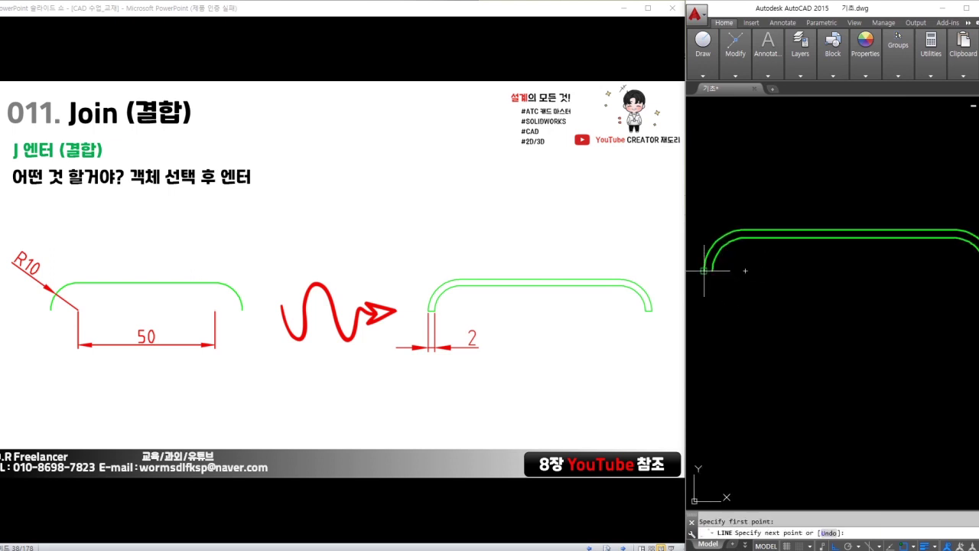
text(2)
key(Return)
key(Escape)
Match the offset copy's properties to the original polyline, then advance to the Move slide.
text(m)
key(Return)
click(933, 239)
click(802, 285)
click(710, 264)
scroll(710, 264, down, 2)
scroll(796, 257, down, 1)
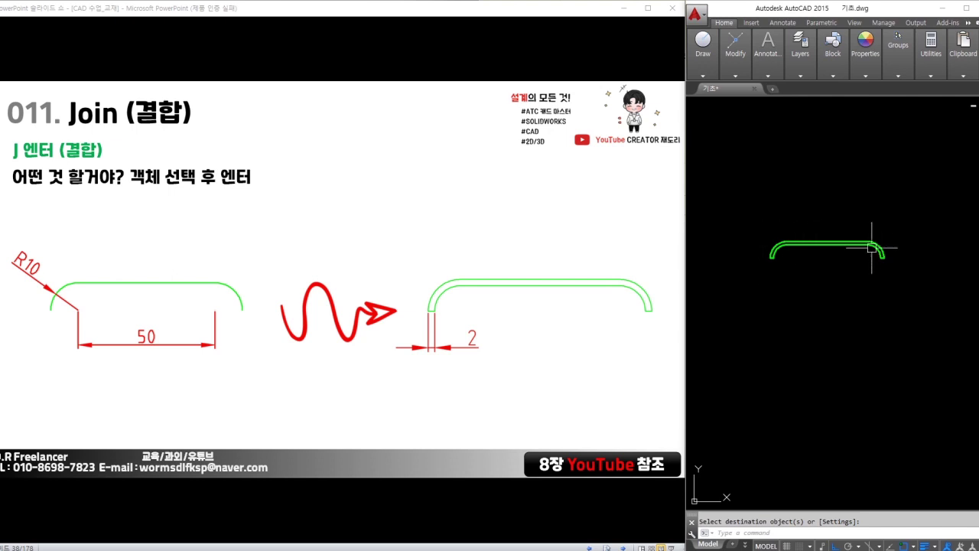
middle_drag(842, 278, 846, 290)
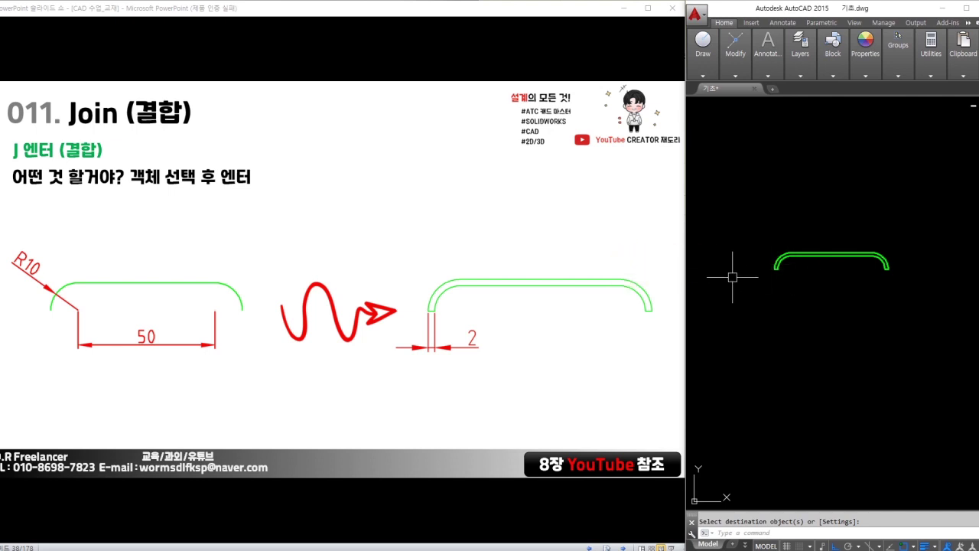
click(605, 291)
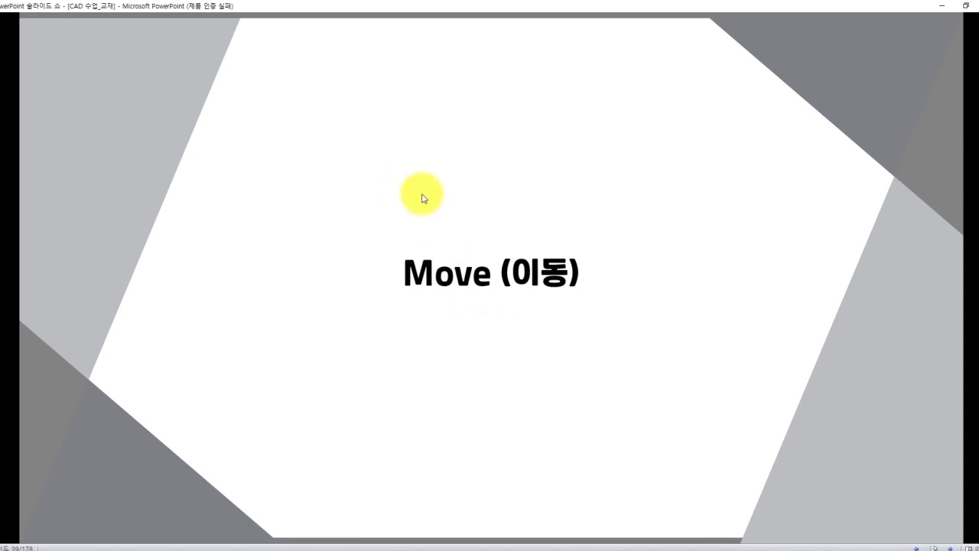
Show the Move slide, underline M, 객체, 클릭 and both options, circle 임의, then erase the ink.
click(554, 312)
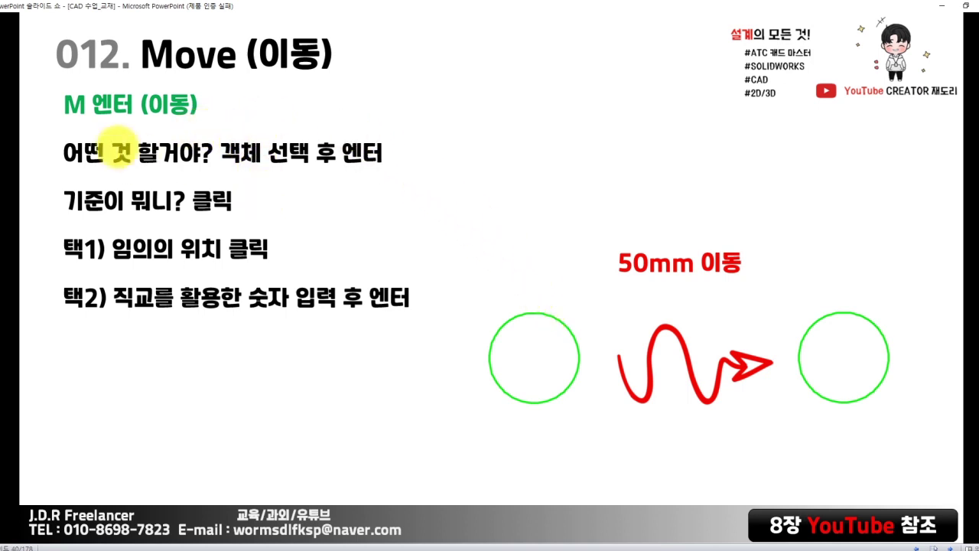
drag(60, 127, 89, 124)
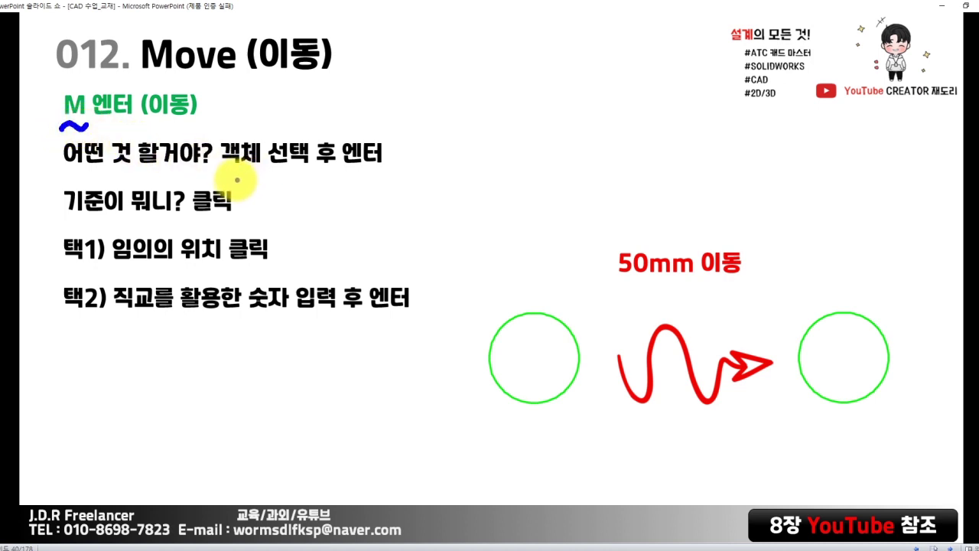
mouse_move(223, 175)
mouse_down()
mouse_move(291, 169)
mouse_move(367, 181)
mouse_move(353, 126)
mouse_move(390, 153)
mouse_move(374, 178)
mouse_up()
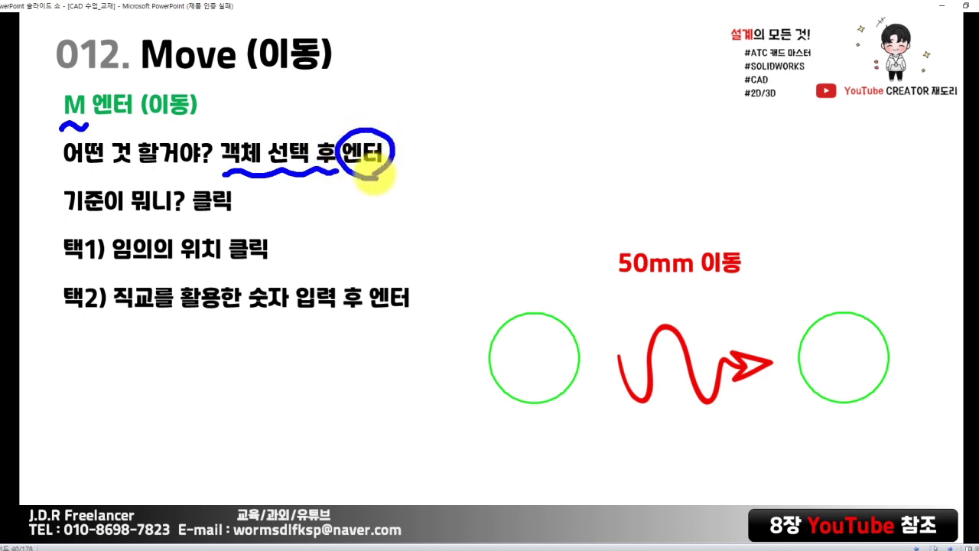
drag(195, 221, 237, 217)
key(r)
drag(65, 263, 103, 263)
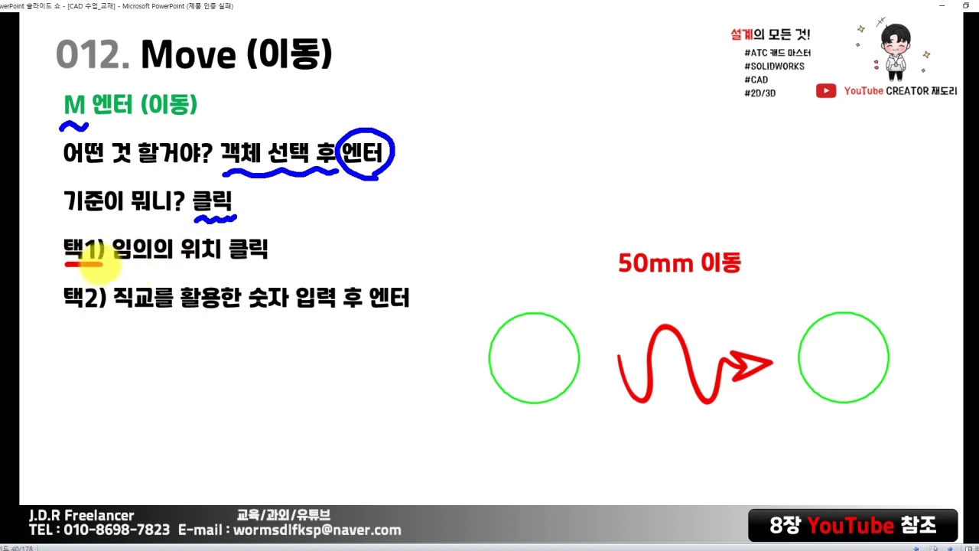
mouse_move(69, 320)
mouse_down()
mouse_move(105, 324)
mouse_move(115, 295)
mouse_move(159, 278)
mouse_move(135, 319)
mouse_up()
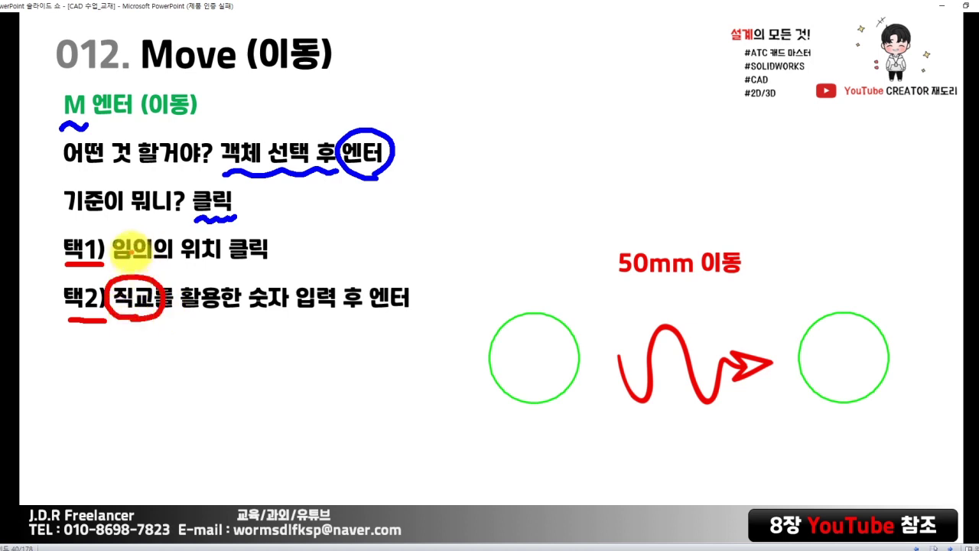
mouse_move(150, 268)
mouse_down()
mouse_move(114, 231)
mouse_move(140, 230)
mouse_move(158, 251)
mouse_up()
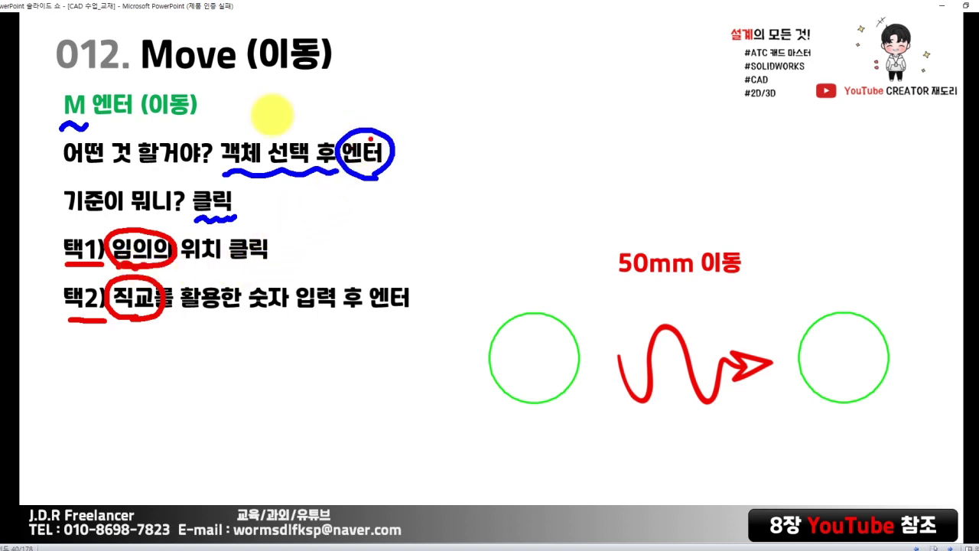
key(e)
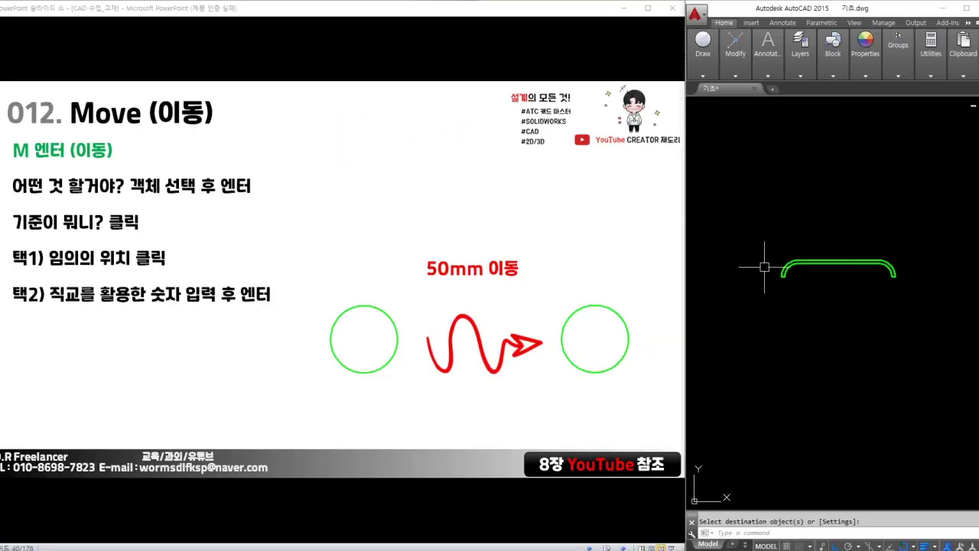
key(ctrl+z)
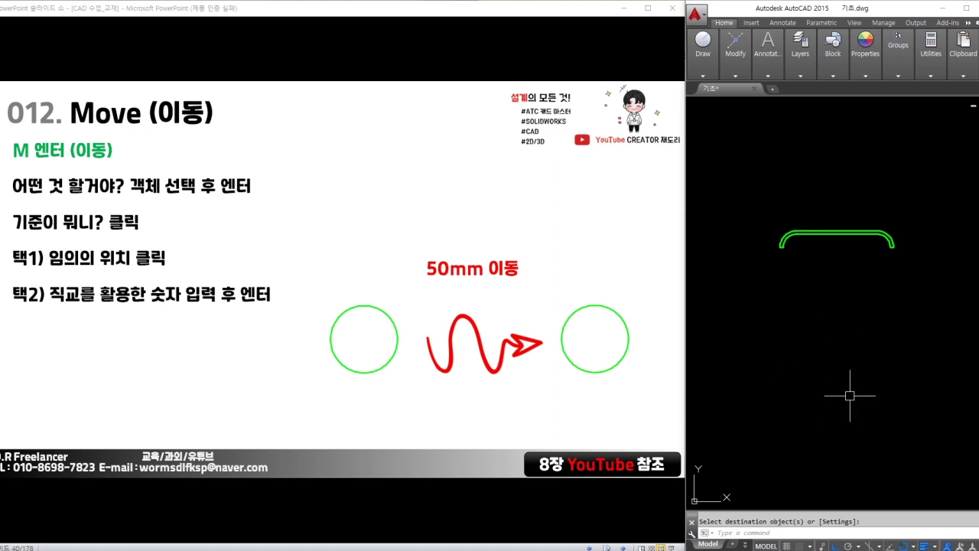
scroll(875, 320, down, 2)
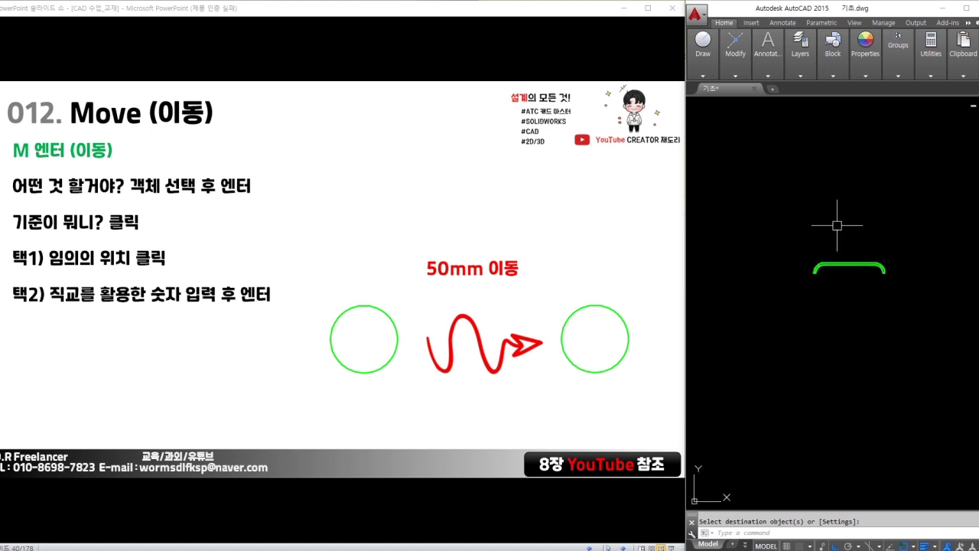
middle_drag(827, 237, 822, 239)
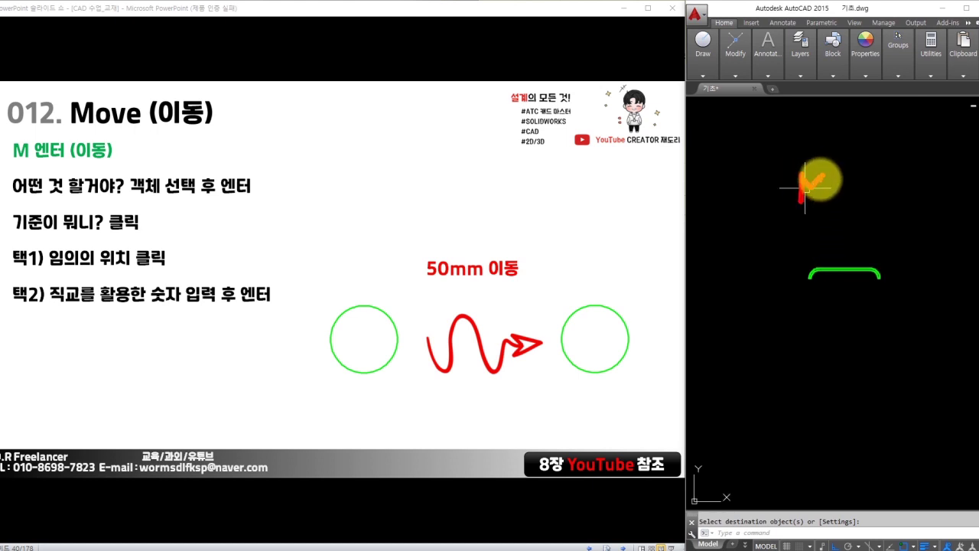
drag(800, 203, 824, 200)
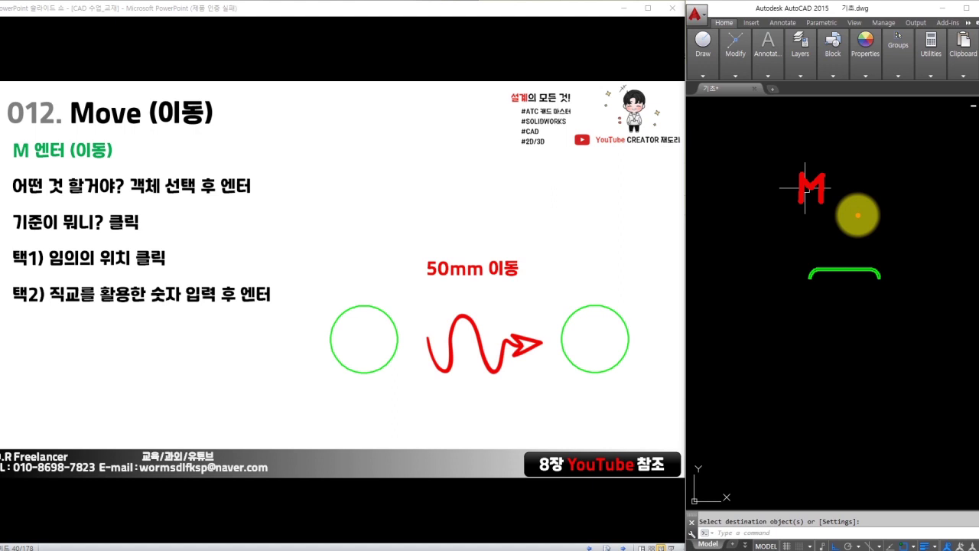
key(Escape)
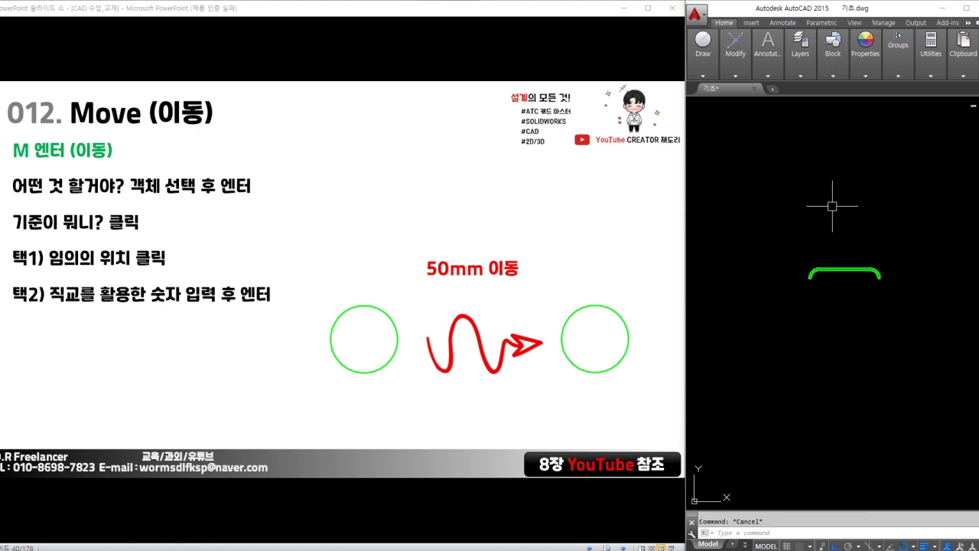
text(m)
Move the double-walled arm profile up and left with Ortho turned off (F8).
key(Return)
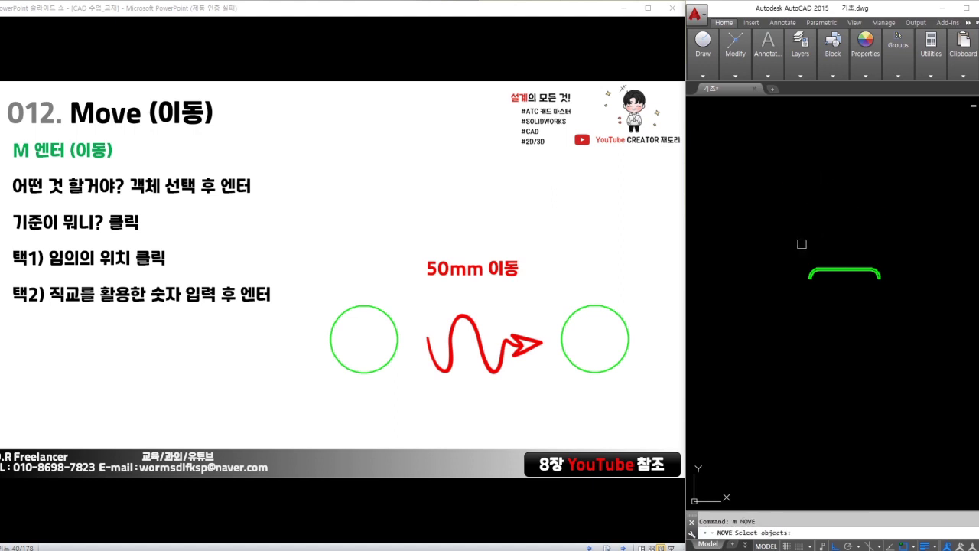
click(916, 243)
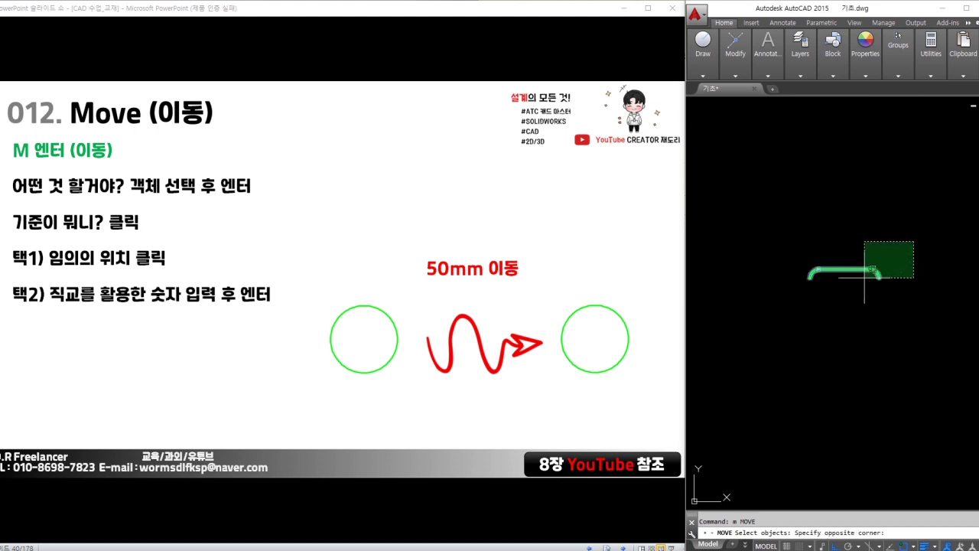
click(783, 313)
key(Return)
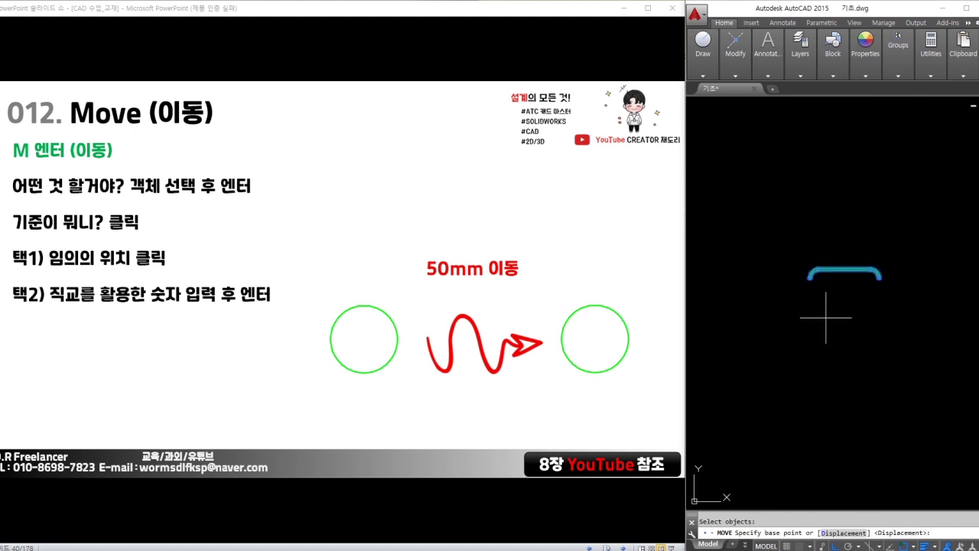
click(850, 293)
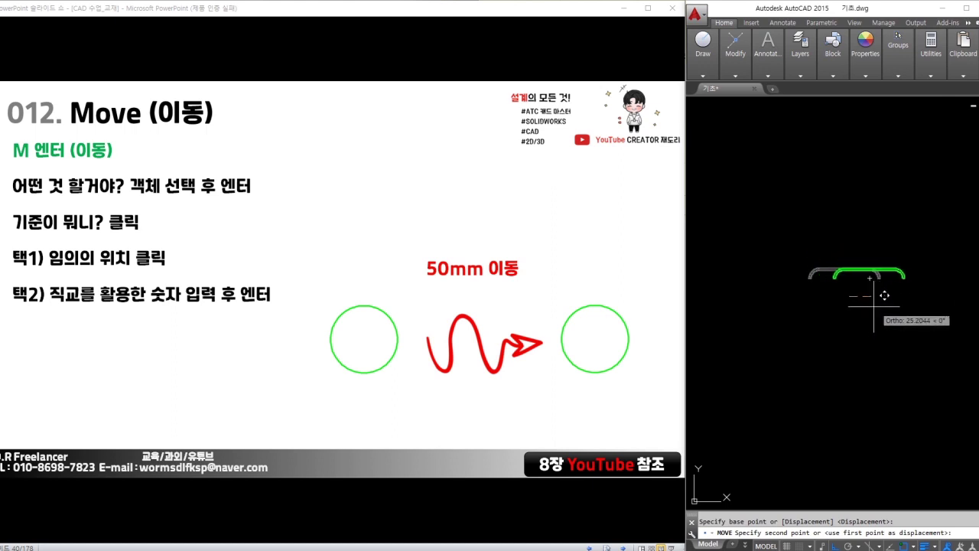
key(F8)
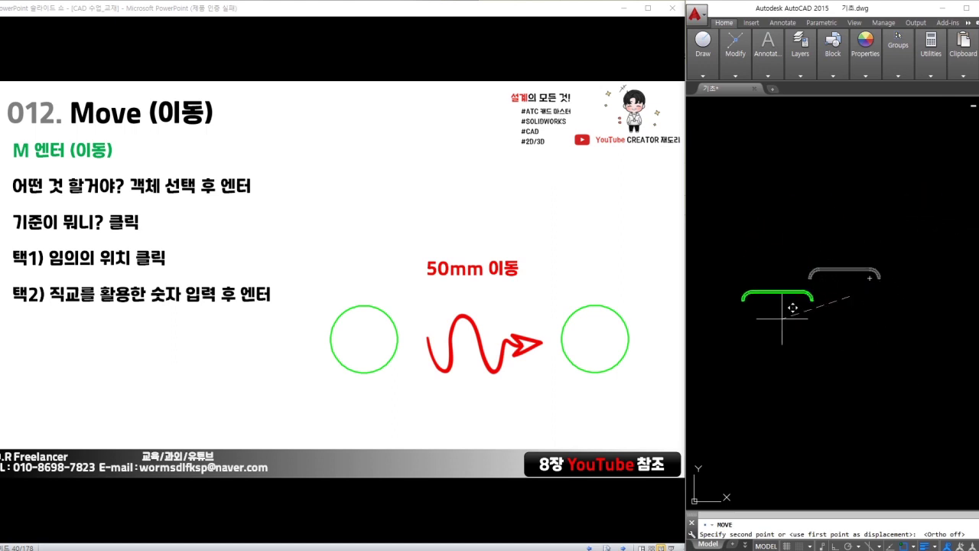
click(773, 218)
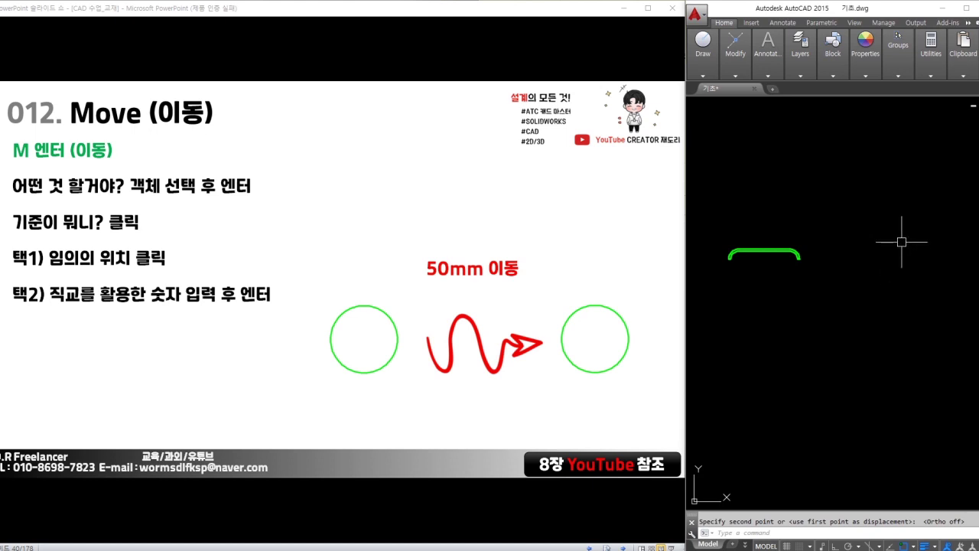
scroll(879, 244, down, 2)
Move the green arc exactly 100 units horizontally to the right, with Ortho on.
text(m)
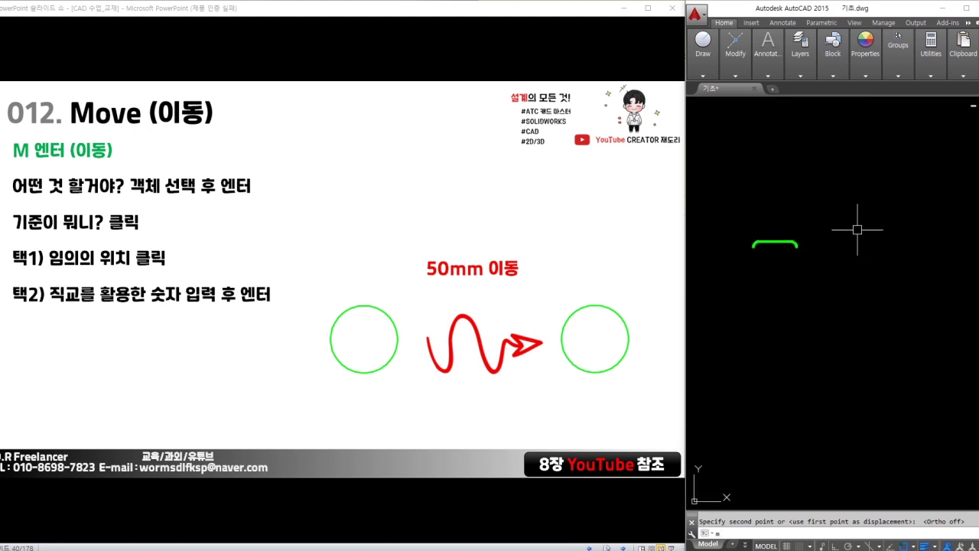
key(Return)
click(821, 208)
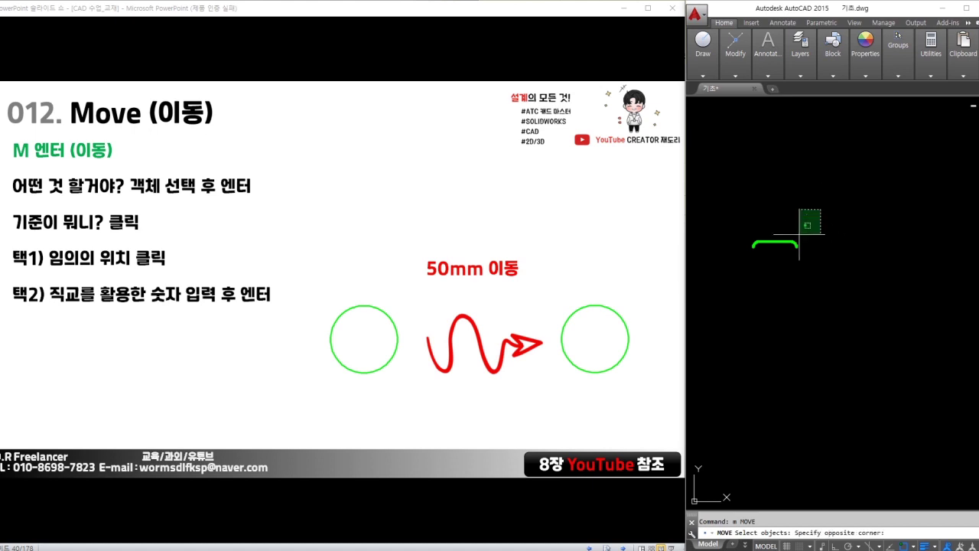
click(714, 303)
key(Return)
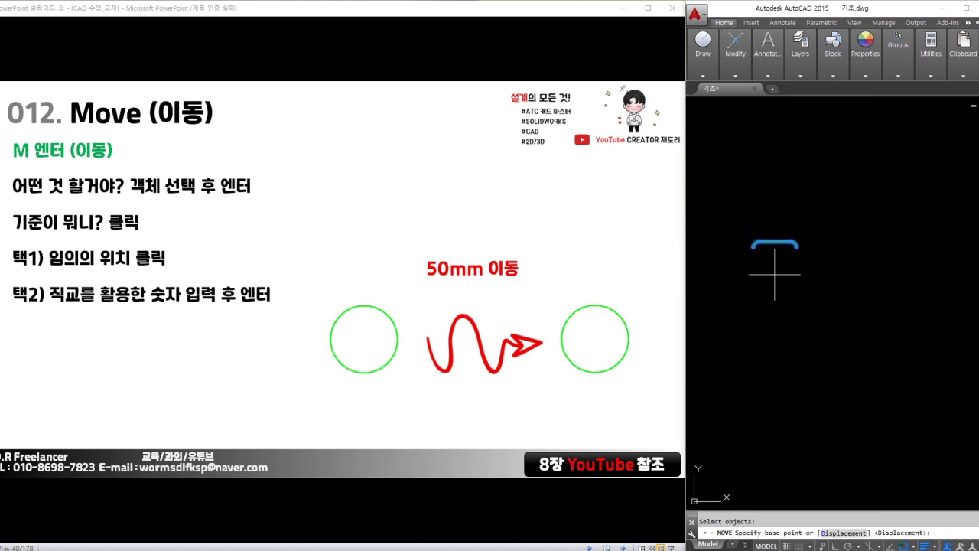
click(790, 283)
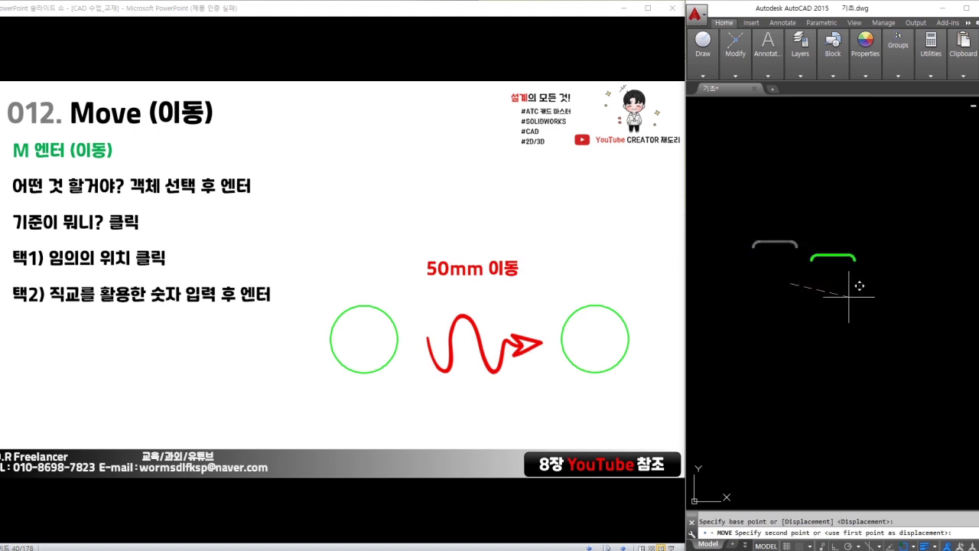
key(F8)
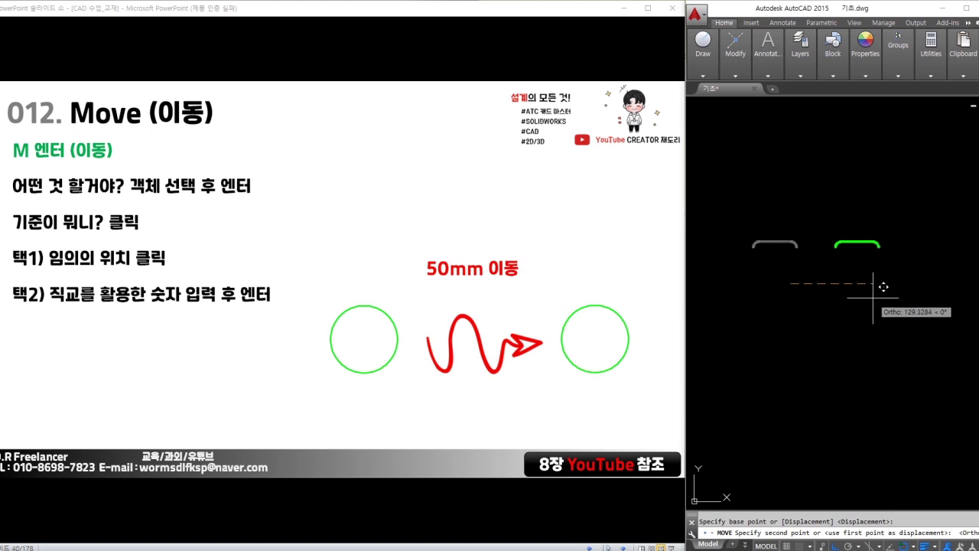
text(100)
key(Return)
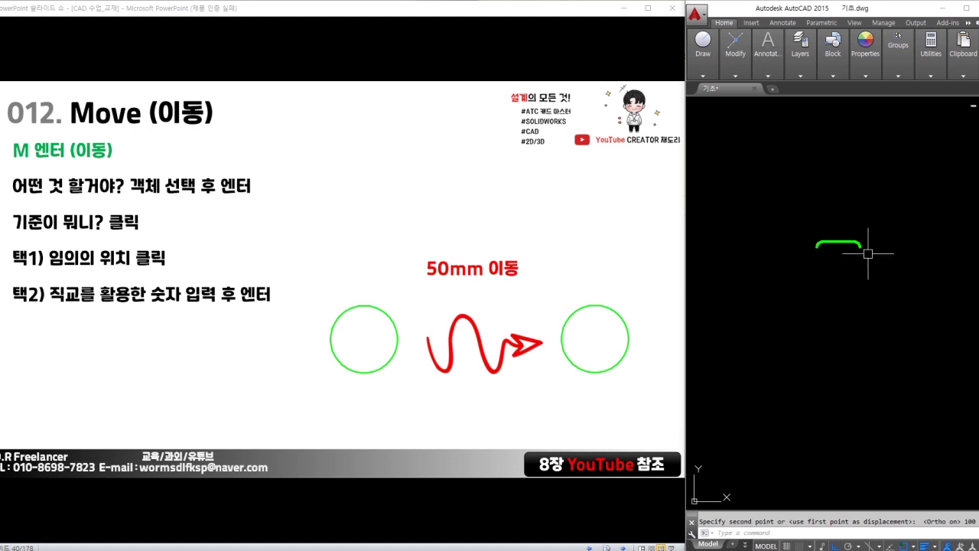
middle_drag(829, 233, 856, 247)
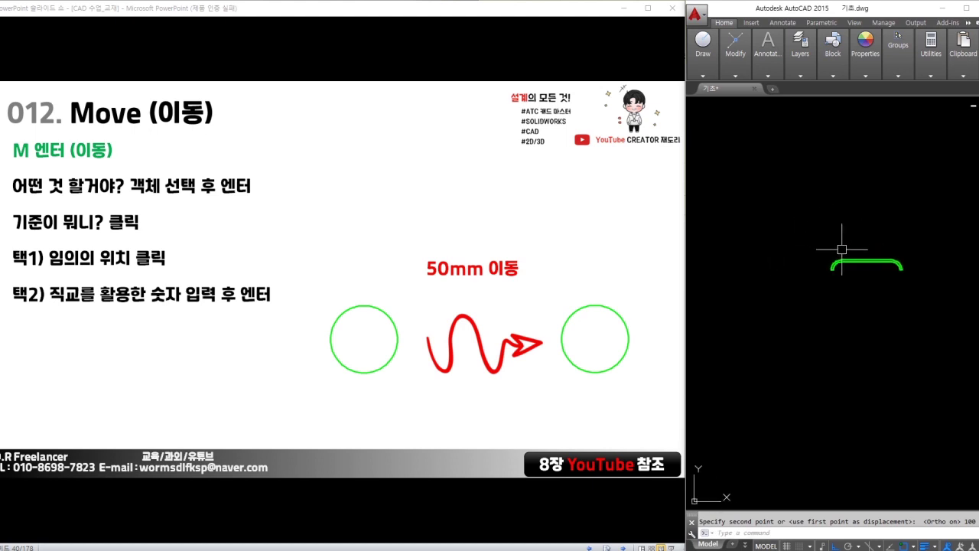
Draw a 120 by 50 rectangle to the right of the arc.
right_click(841, 250)
click(811, 232)
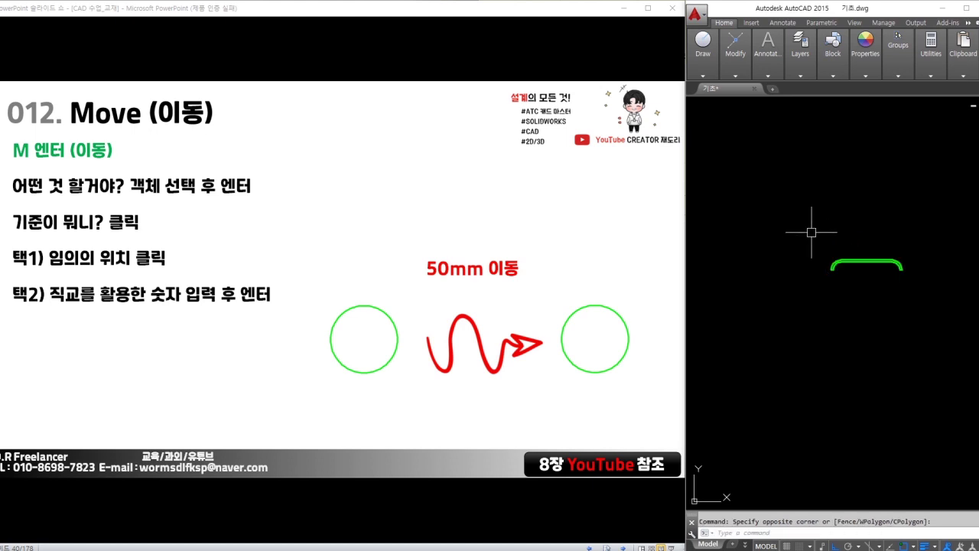
middle_drag(885, 247, 746, 247)
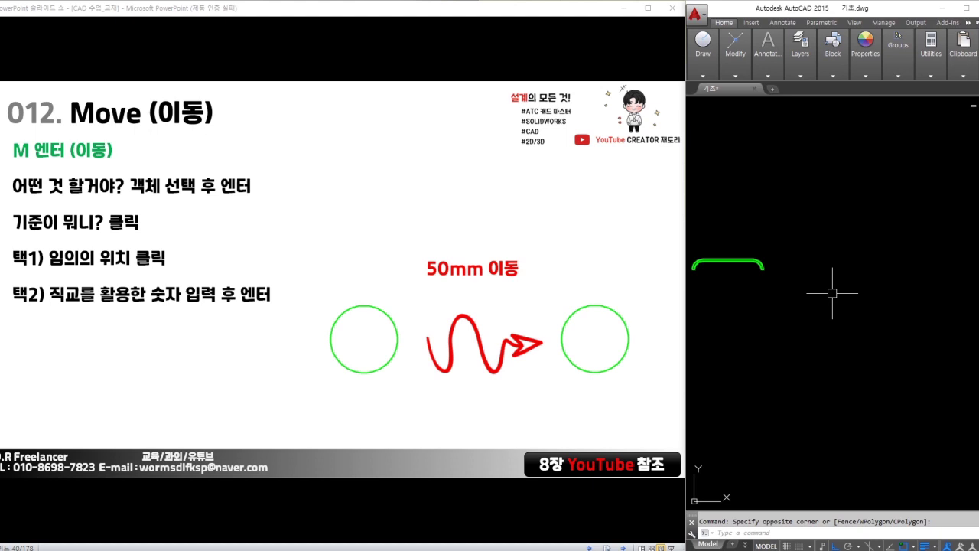
text(rec)
key(Return)
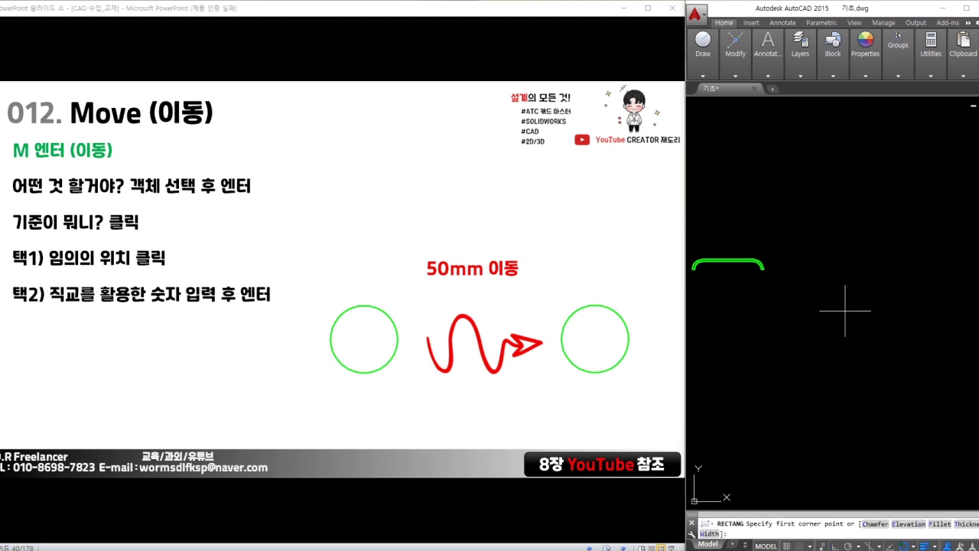
click(845, 311)
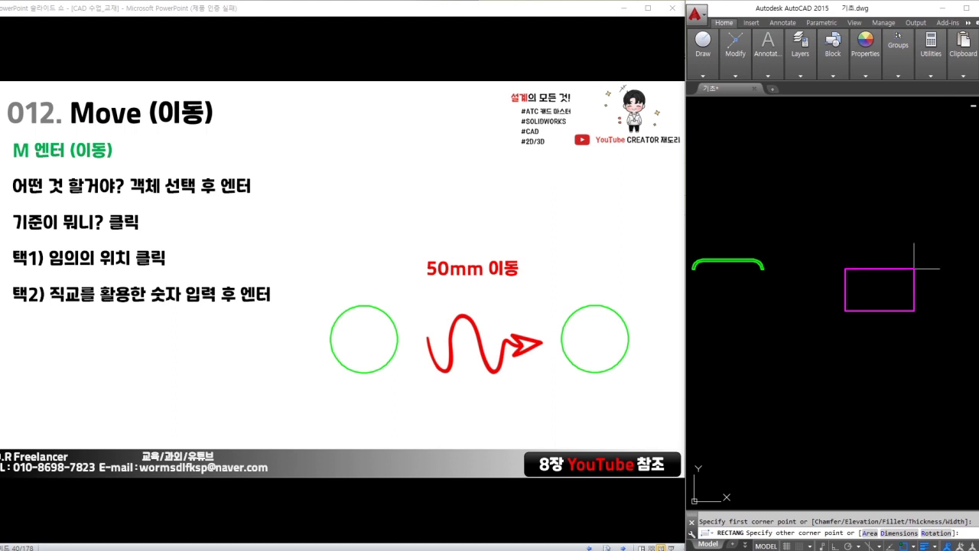
text(@120)
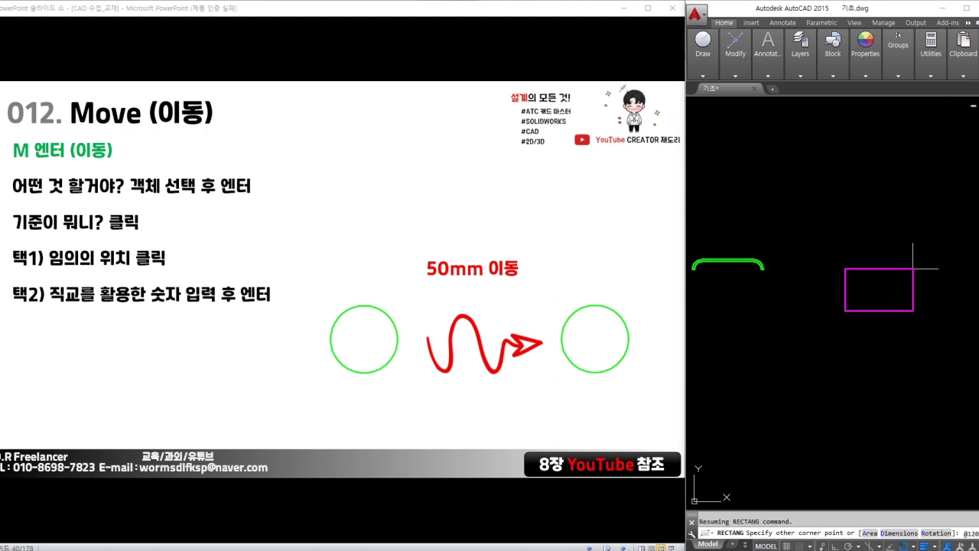
key(Return)
middle_drag(913, 269, 904, 254)
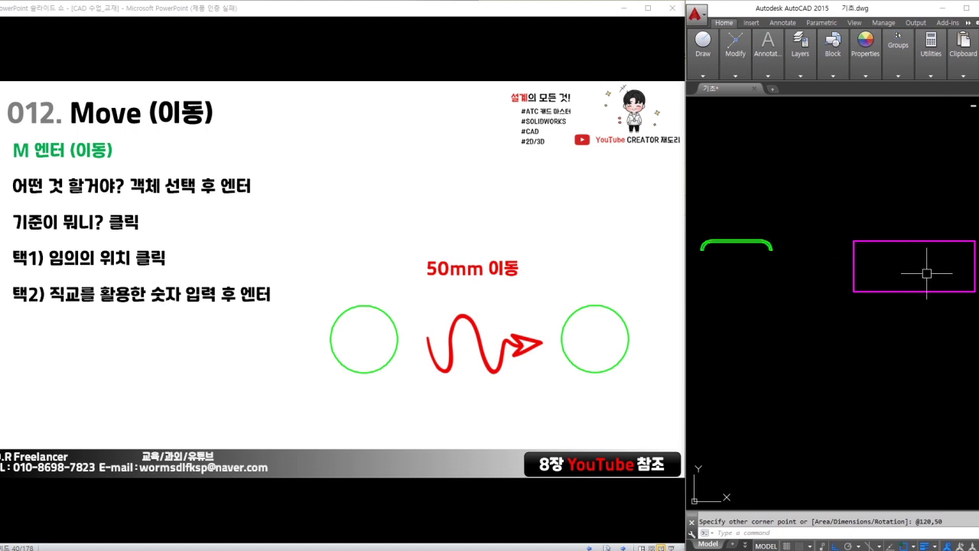
middle_drag(926, 273, 921, 273)
Draw a diagonal line from the rectangle's lower-left to upper-right corner.
text(l)
key(Return)
click(849, 292)
click(970, 242)
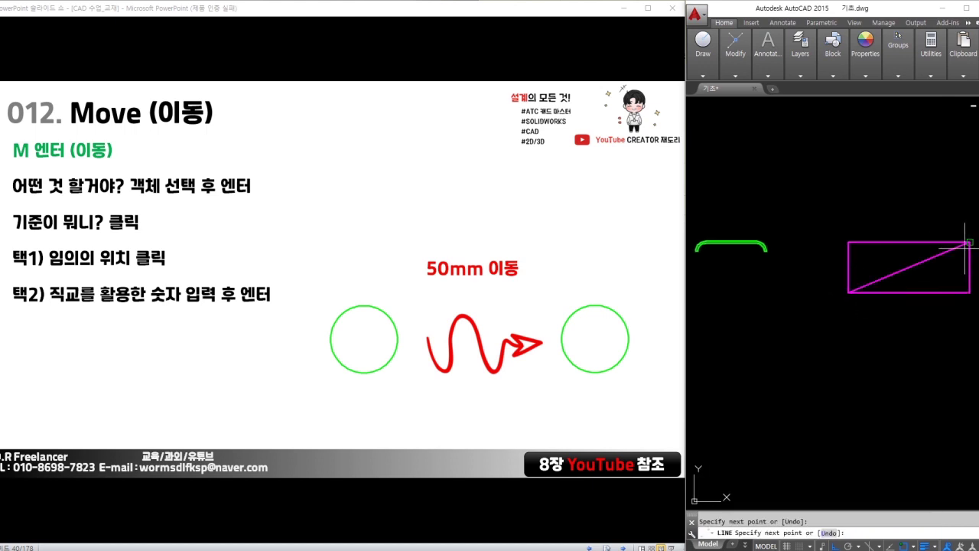
key(Escape)
click(920, 263)
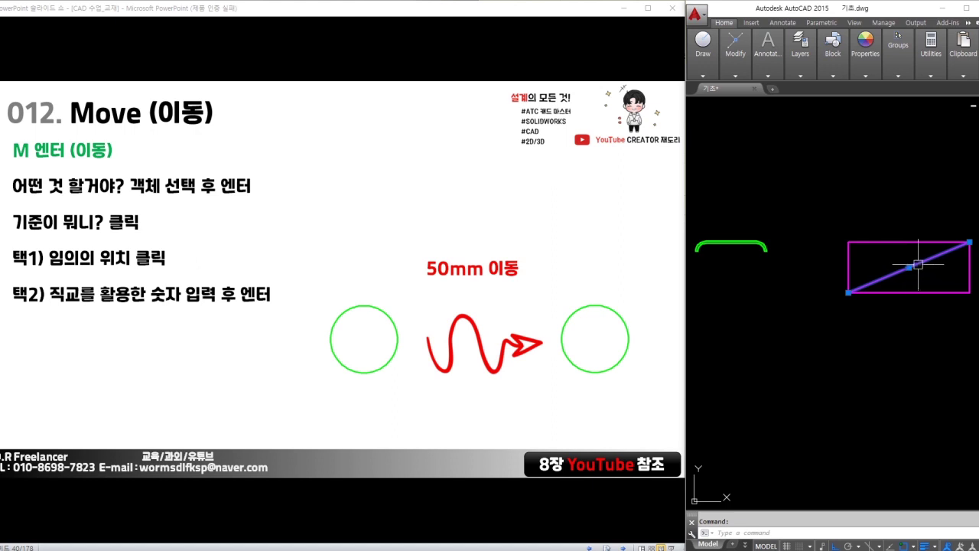
key(Escape)
middle_drag(800, 257, 812, 255)
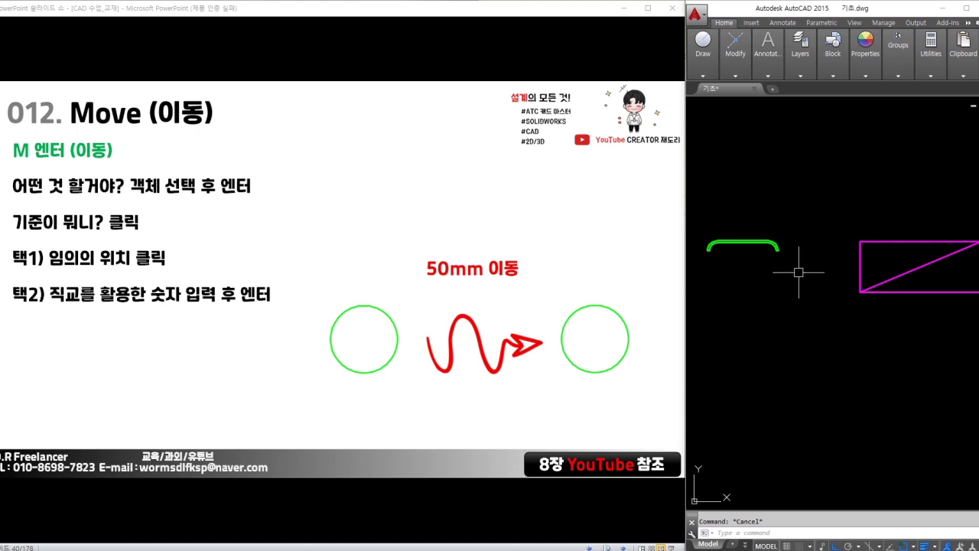
text(m)
Move the arc onto the diagonal's midpoint, centring it inside the rectangle.
key(Return)
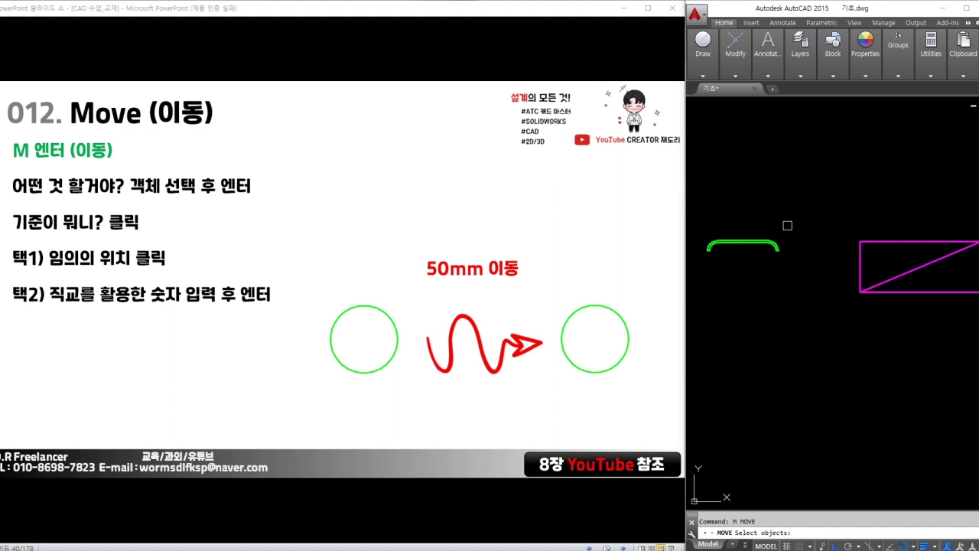
click(787, 225)
click(688, 293)
key(Return)
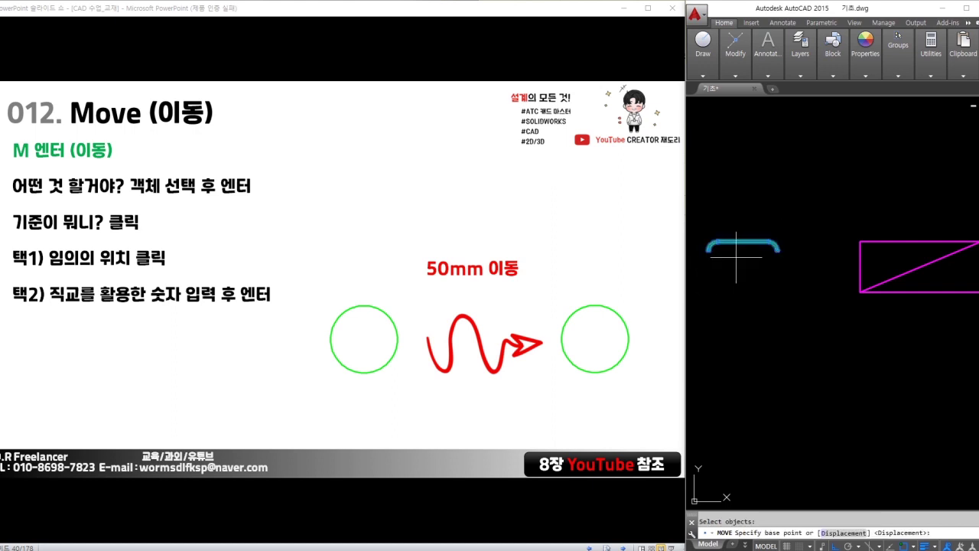
scroll(735, 261, up, 2)
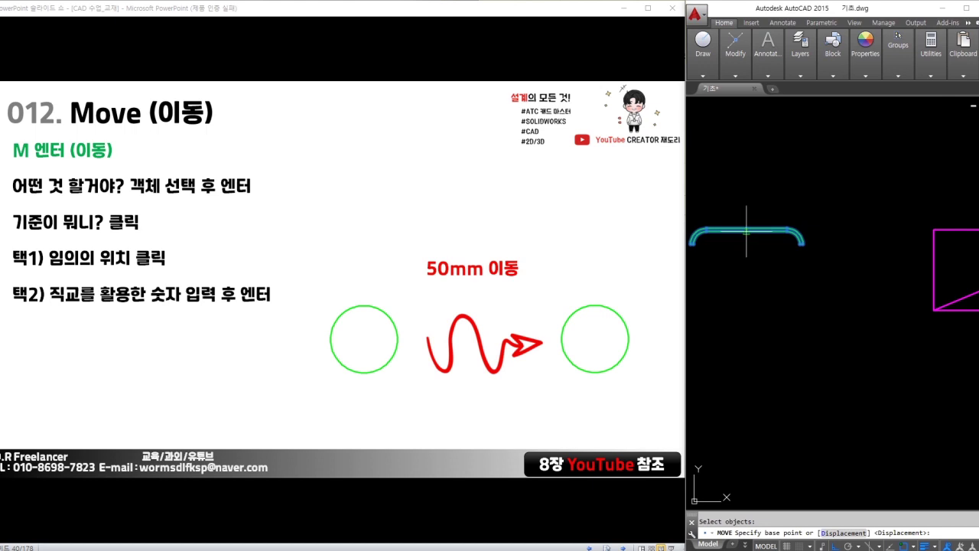
middle_drag(863, 258, 721, 259)
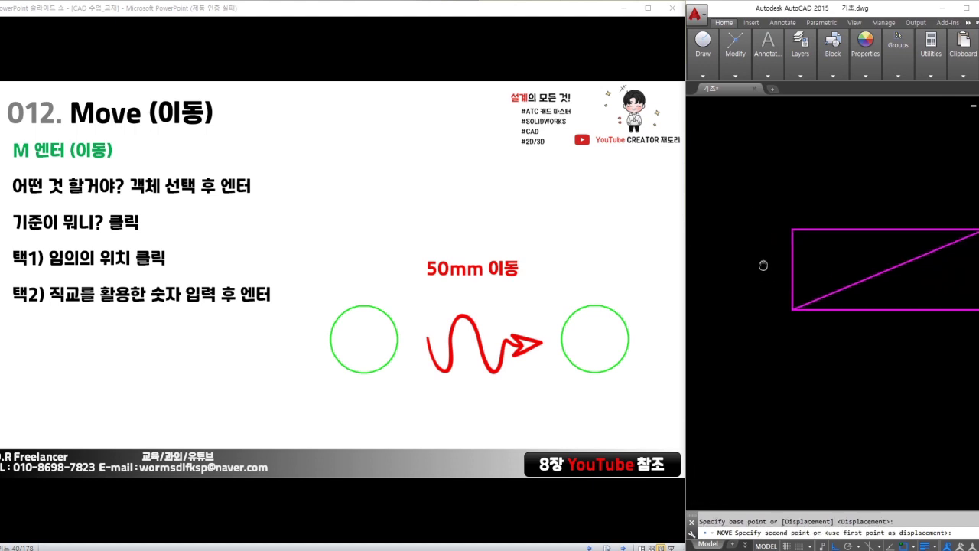
click(888, 295)
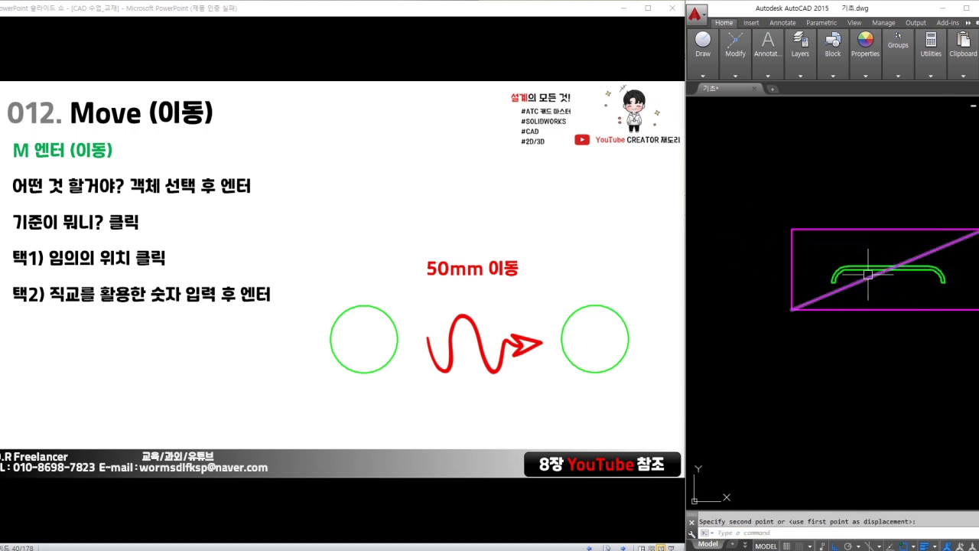
Make the rectangle green by matching properties from the arc.
text(ma)
key(Return)
click(928, 270)
click(934, 249)
key(Escape)
Erase the helper diagonal line.
click(934, 244)
middle_drag(934, 244, 896, 249)
text(e)
key(Return)
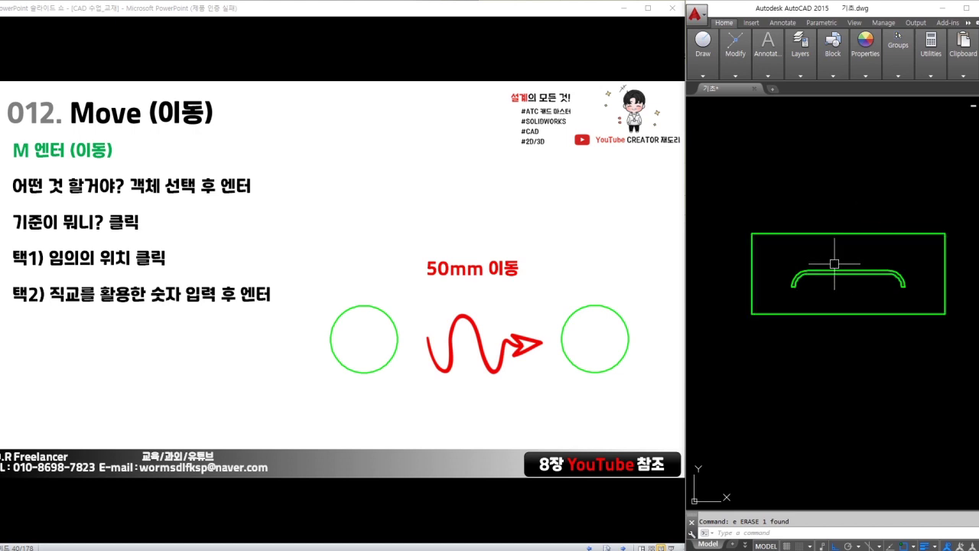
Move the arc 10 units up.
text(m)
key(Return)
click(894, 275)
key(Return)
click(873, 397)
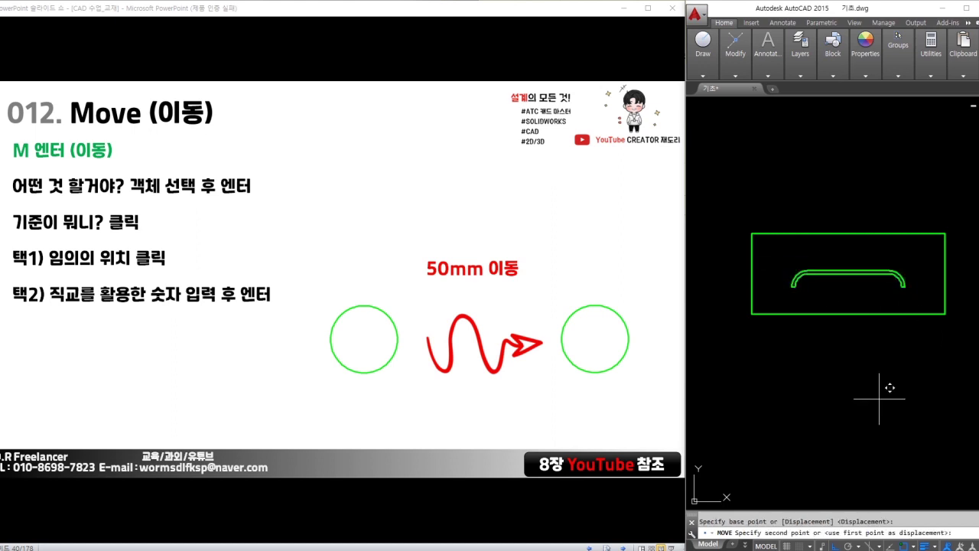
text(10)
key(Return)
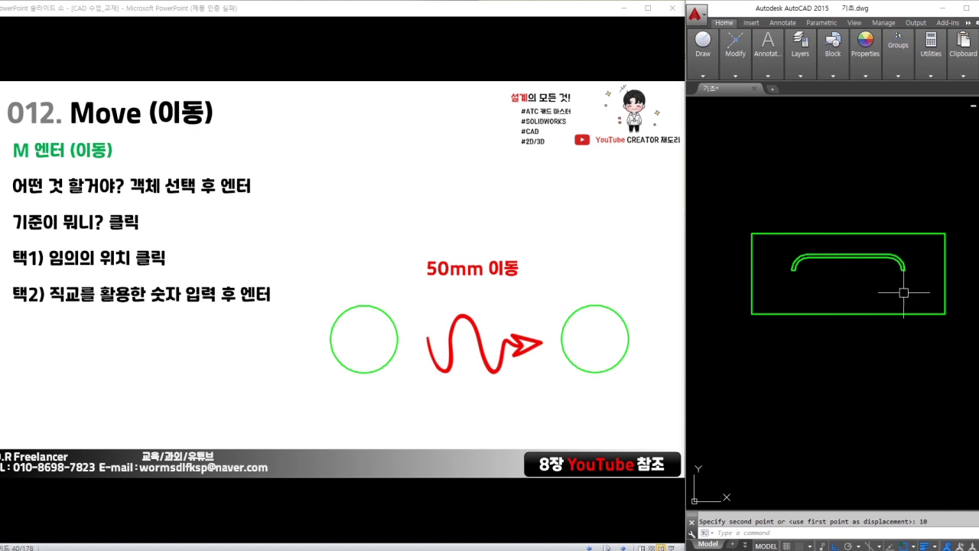
middle_drag(902, 293, 899, 295)
Move the arc back 5 units down, leaving it slightly above centre.
text(m)
key(Return)
click(811, 260)
key(Return)
click(874, 344)
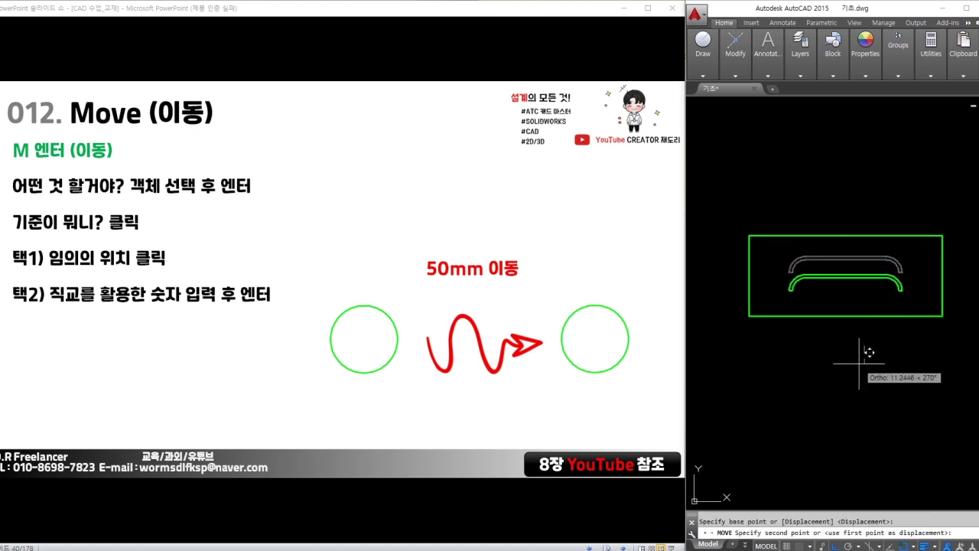
text(5)
key(Return)
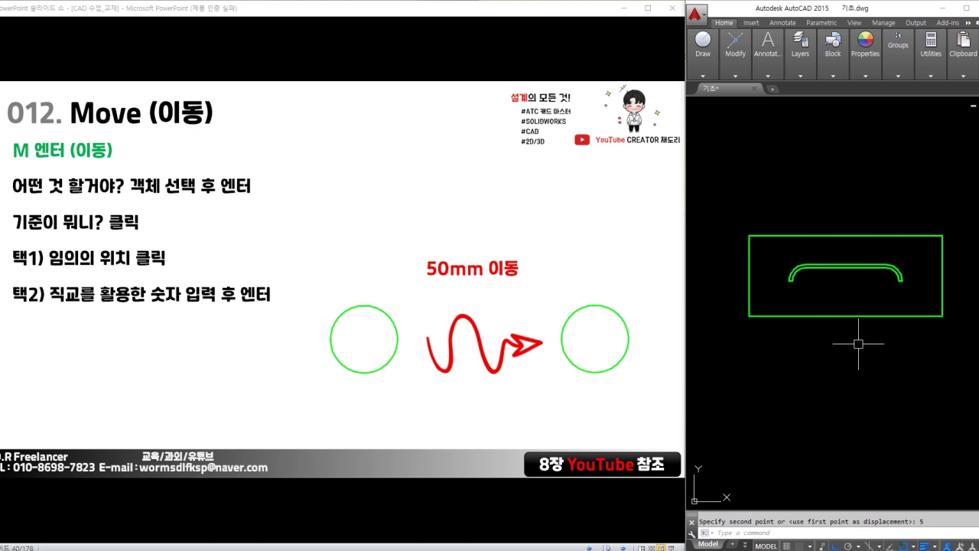
drag(802, 236, 823, 231)
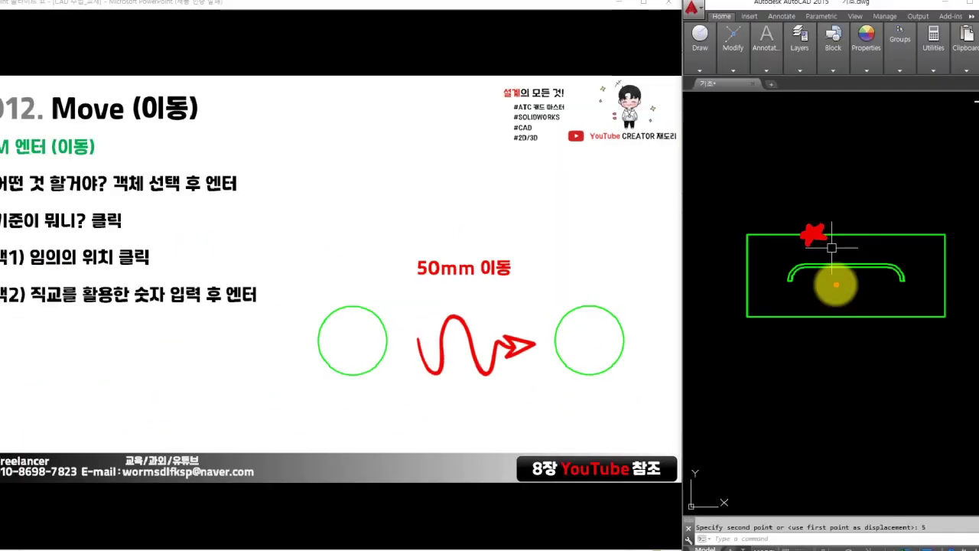
Write red ink notes by '50mm 이동' on the Move slide, then erase them and advance.
scroll(846, 240, down, 2)
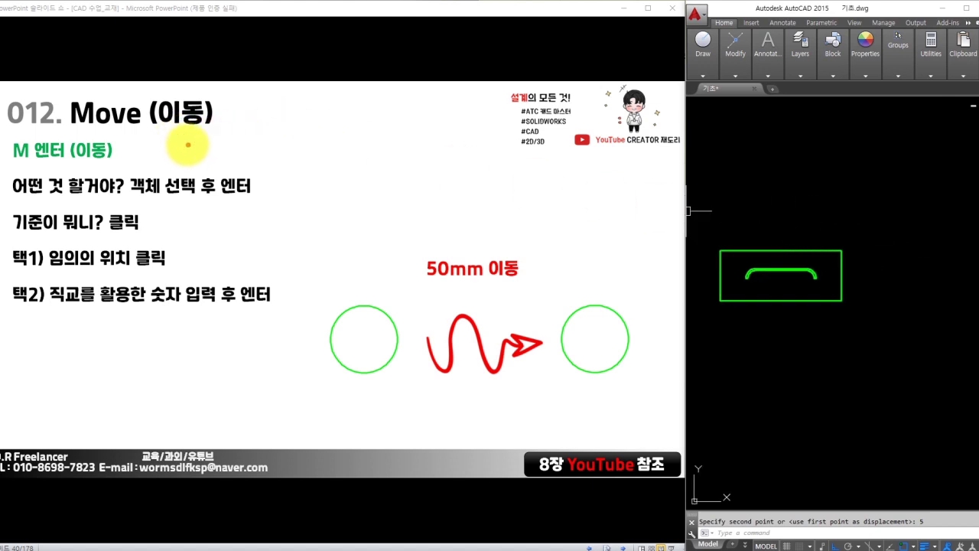
mouse_move(286, 182)
mouse_down()
mouse_move(316, 207)
mouse_move(315, 283)
mouse_move(295, 297)
mouse_up()
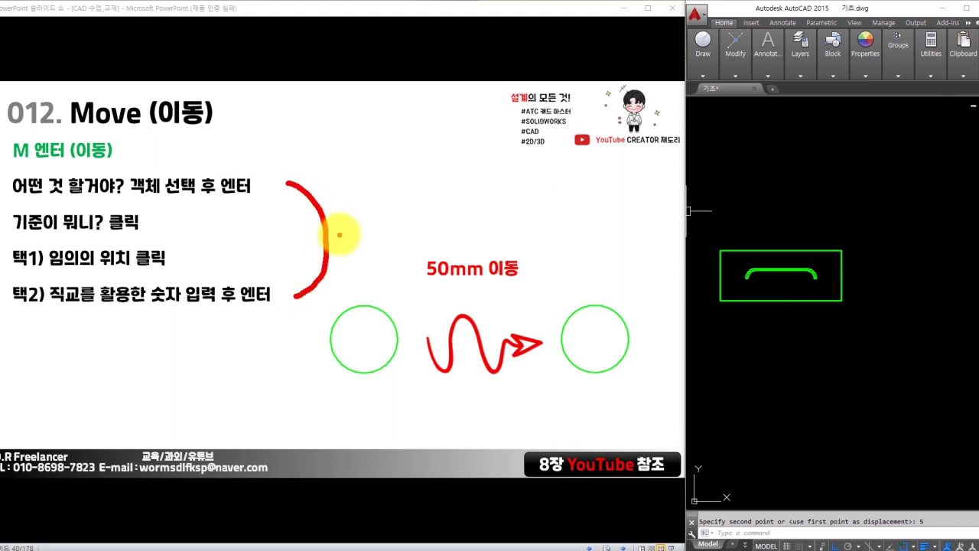
mouse_move(360, 226)
mouse_down()
mouse_move(354, 240)
mouse_move(373, 249)
mouse_move(361, 268)
mouse_up()
mouse_move(378, 229)
mouse_down()
mouse_move(397, 225)
mouse_move(411, 257)
mouse_move(428, 264)
mouse_up()
mouse_move(433, 223)
mouse_down()
mouse_move(457, 243)
mouse_move(468, 231)
mouse_up()
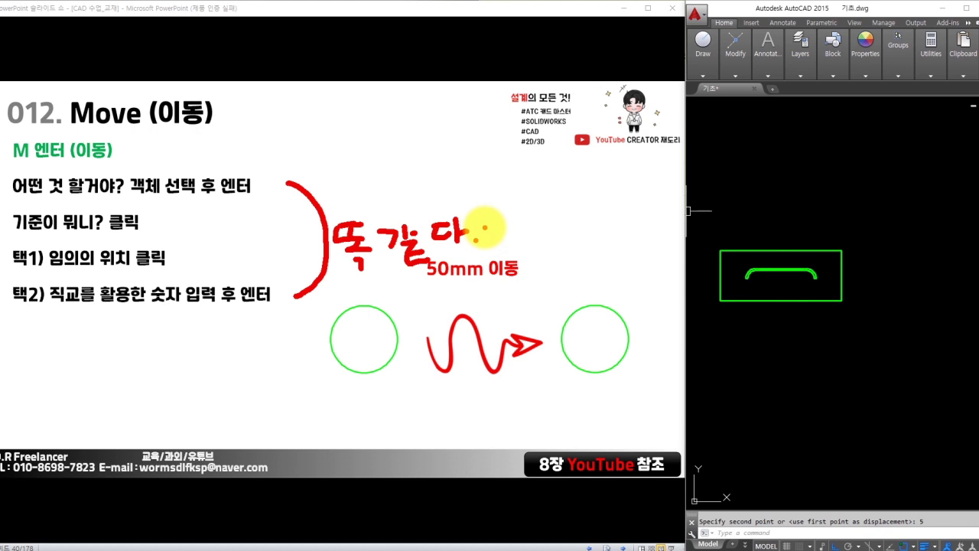
key(e)
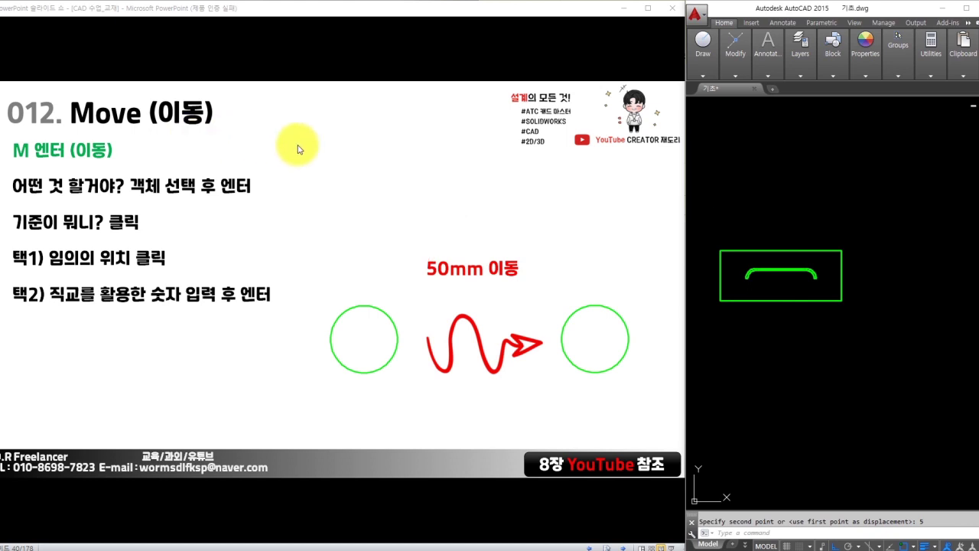
key(Right)
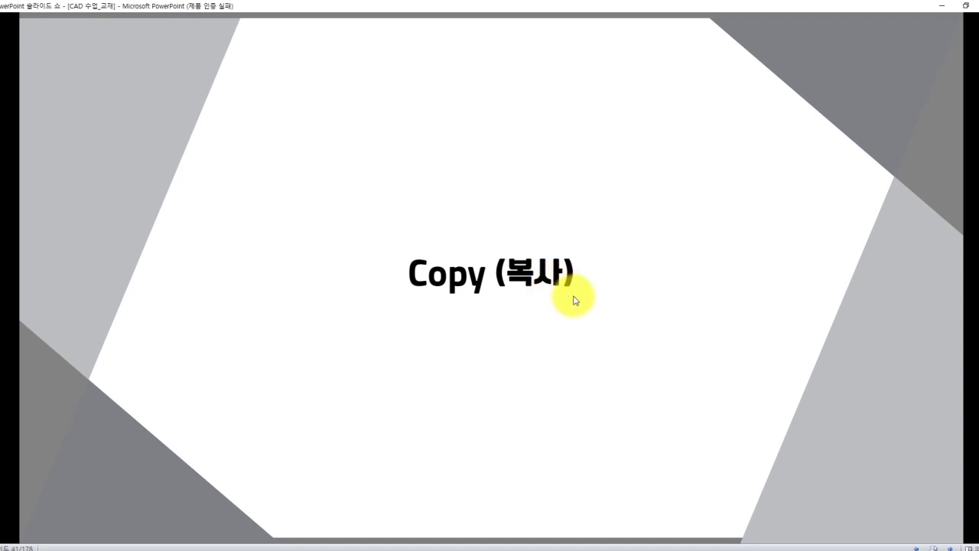
On slide 42, underline CO / CP and bracket the steps in ink, then erase it.
key(Right)
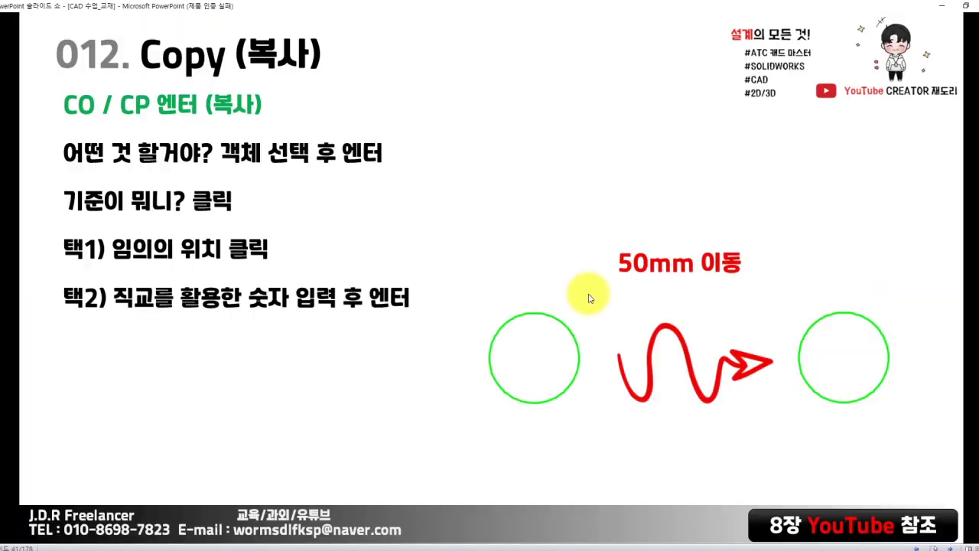
drag(74, 126, 147, 120)
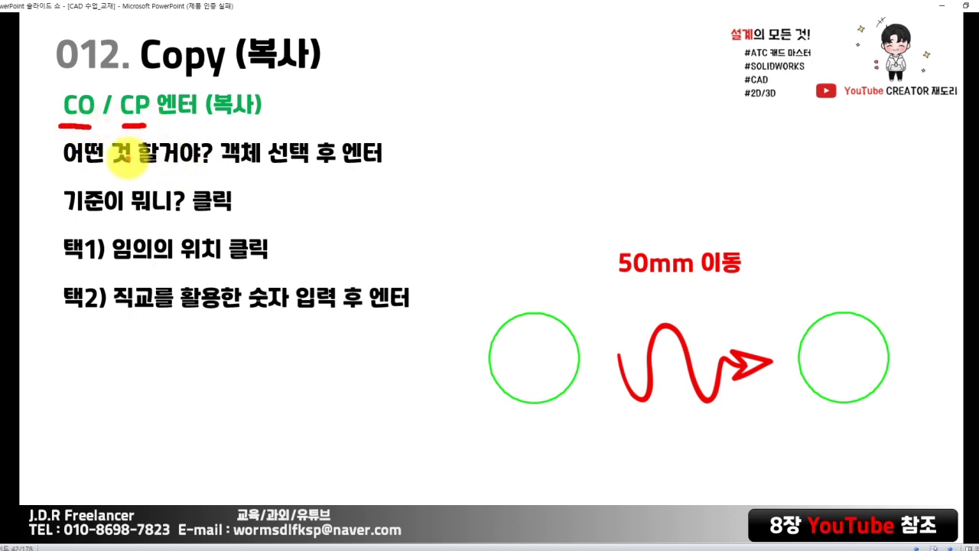
mouse_move(421, 158)
mouse_down()
mouse_move(447, 201)
mouse_move(431, 292)
mouse_up()
click(421, 301)
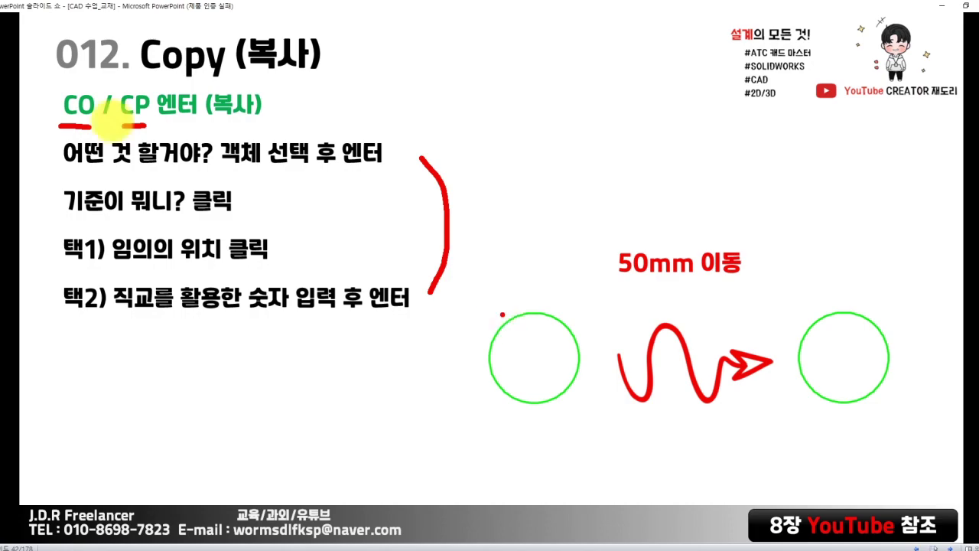
key(e)
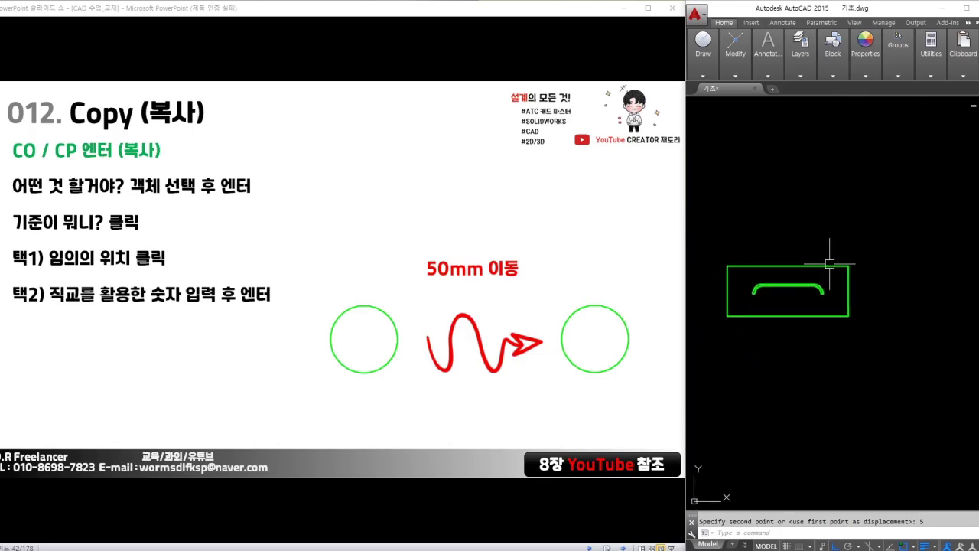
Copy the rectangle and its arc profile to a spot right of the original.
scroll(973, 267, down, 2)
middle_drag(946, 278, 887, 275)
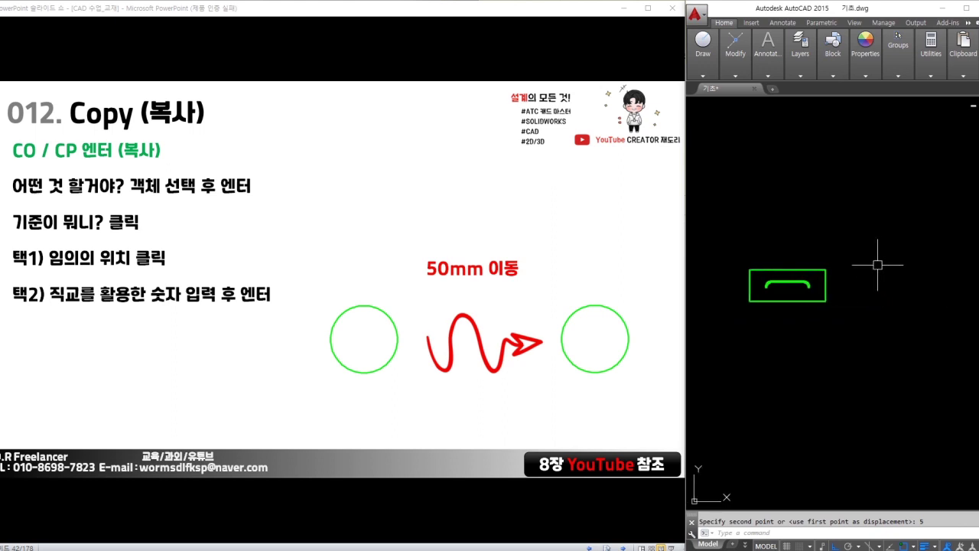
text(co)
key(Return)
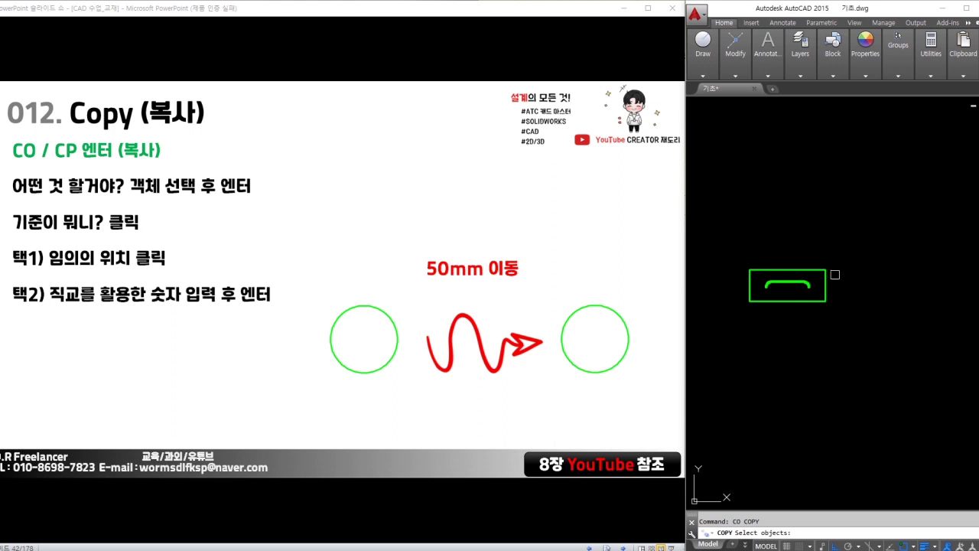
click(844, 250)
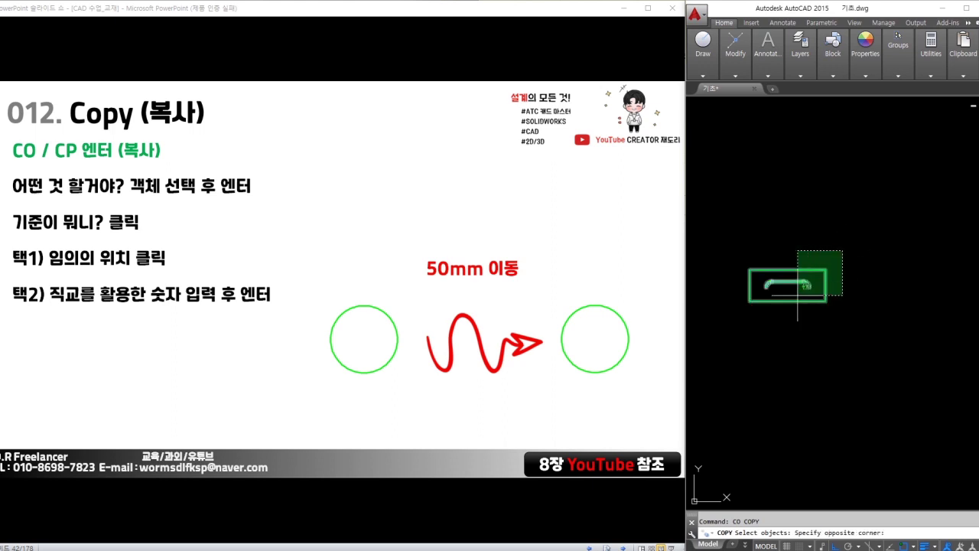
click(735, 318)
key(Return)
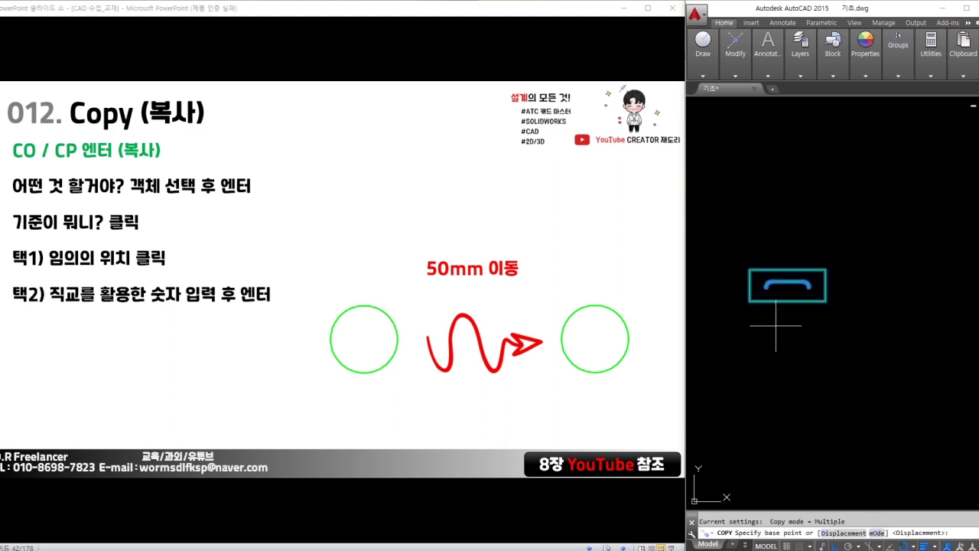
click(790, 344)
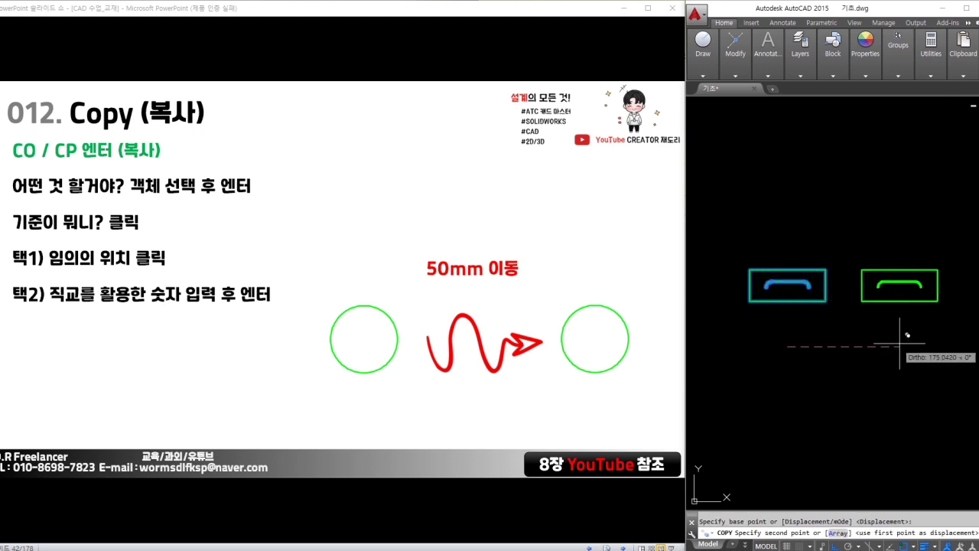
click(928, 346)
key(Escape)
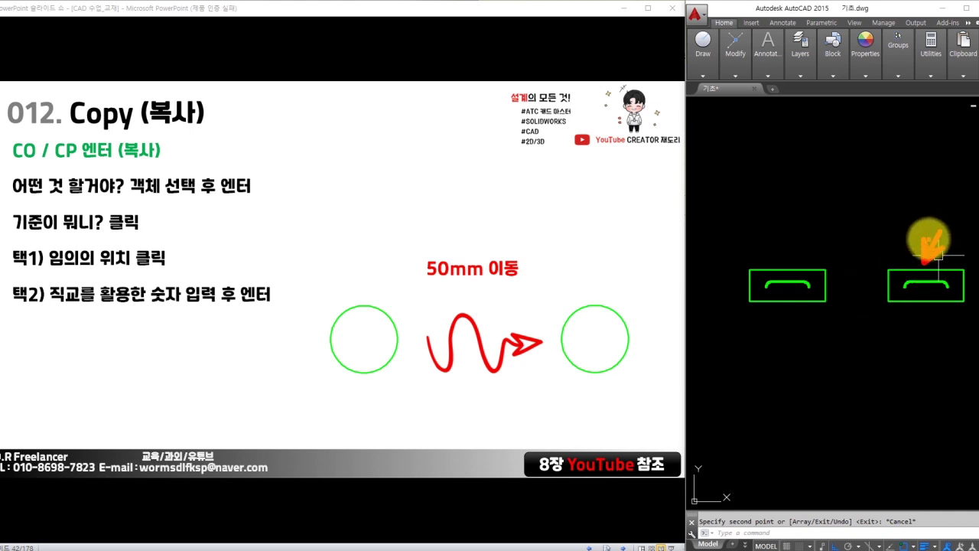
Annotate the copy and the original on screen, then clear the marks.
mouse_move(926, 195)
mouse_down()
mouse_move(925, 211)
mouse_move(962, 219)
mouse_move(948, 223)
mouse_up()
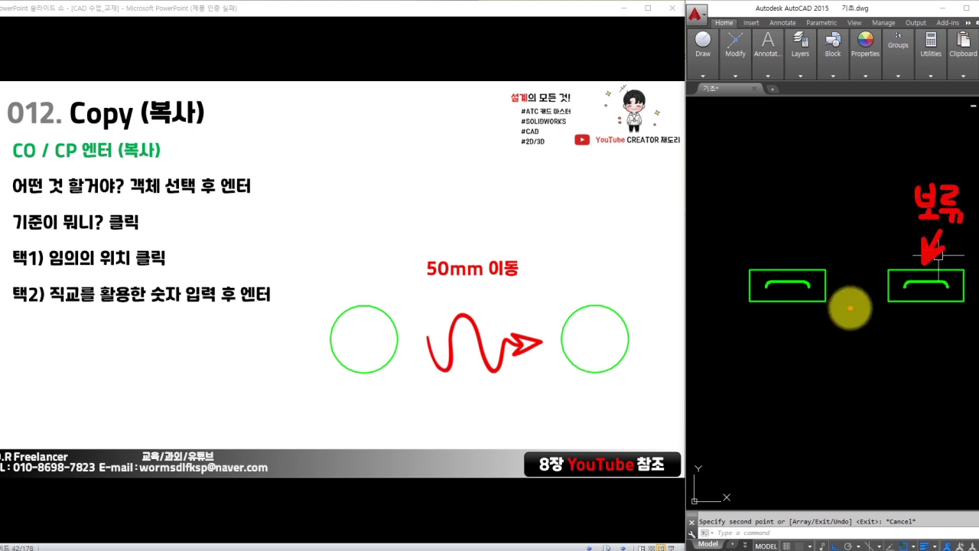
drag(831, 306, 826, 321)
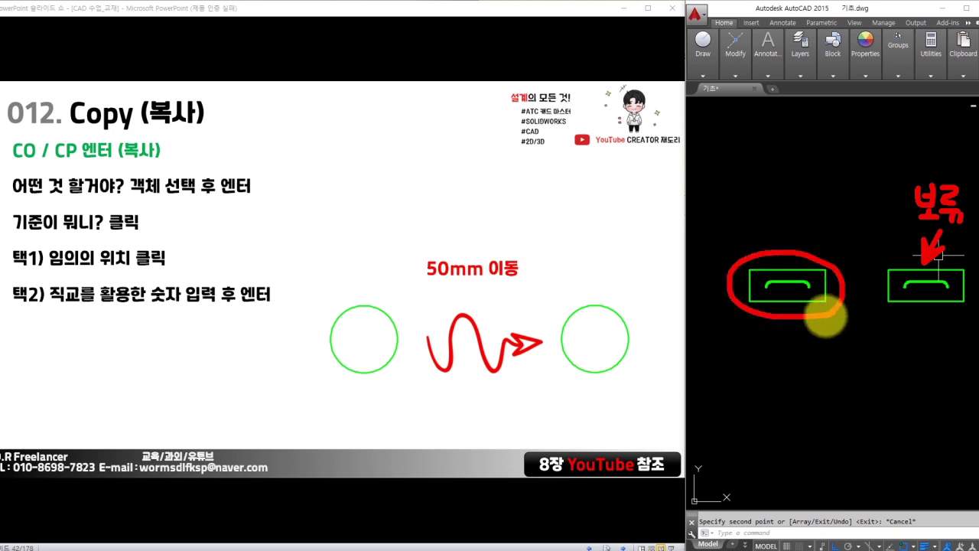
key(Escape)
scroll(847, 270, up, 3)
middle_drag(847, 270, 839, 268)
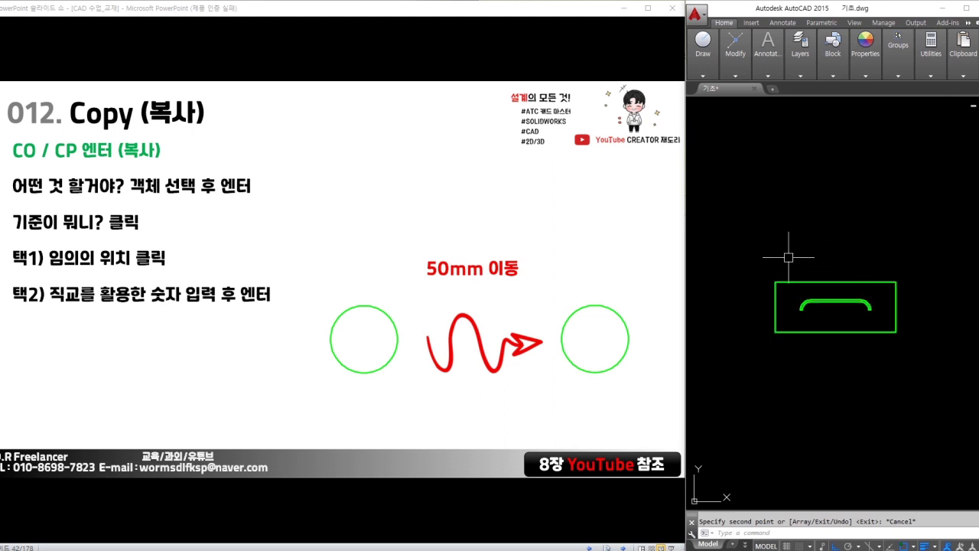
Copy the rectangle and its profile 55 units straight up with CO.
text(c)
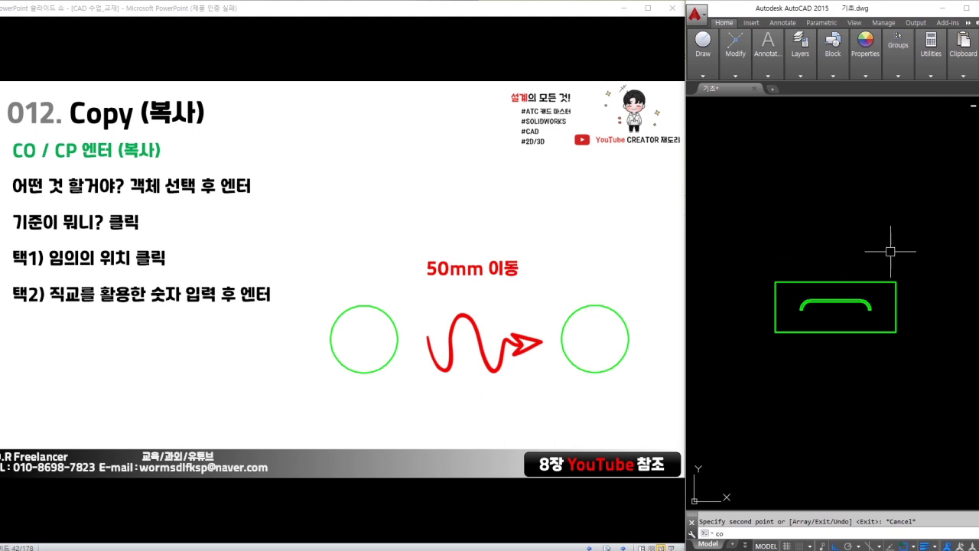
text(o)
key(Return)
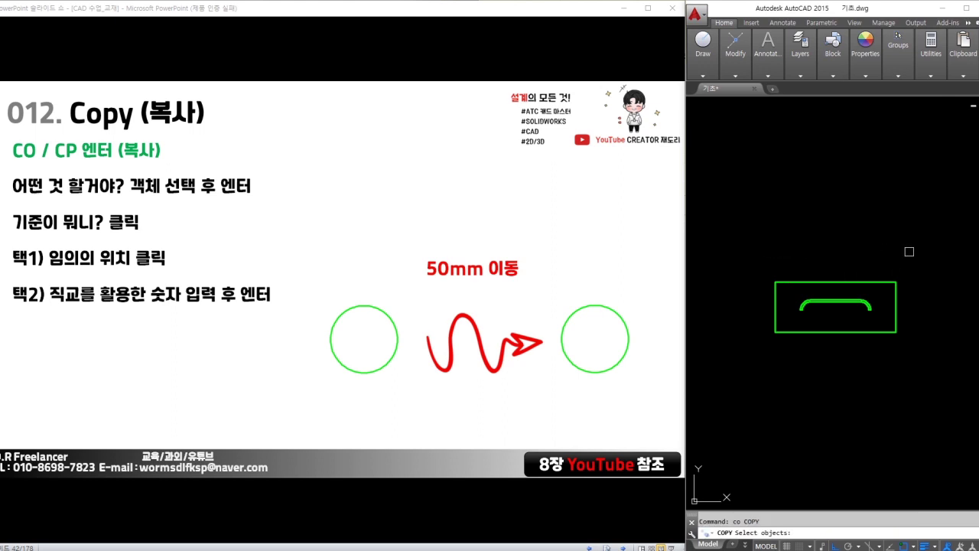
click(908, 252)
click(757, 353)
key(Return)
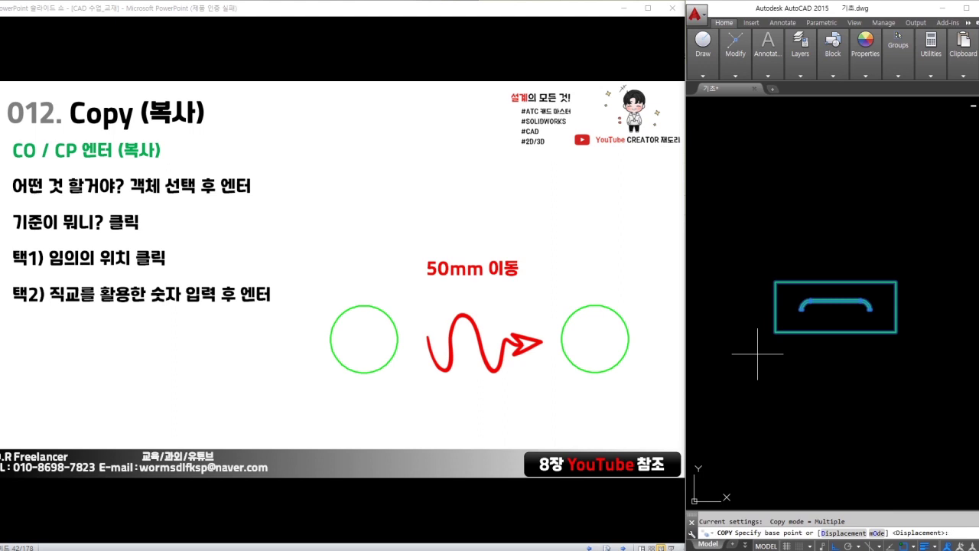
click(759, 351)
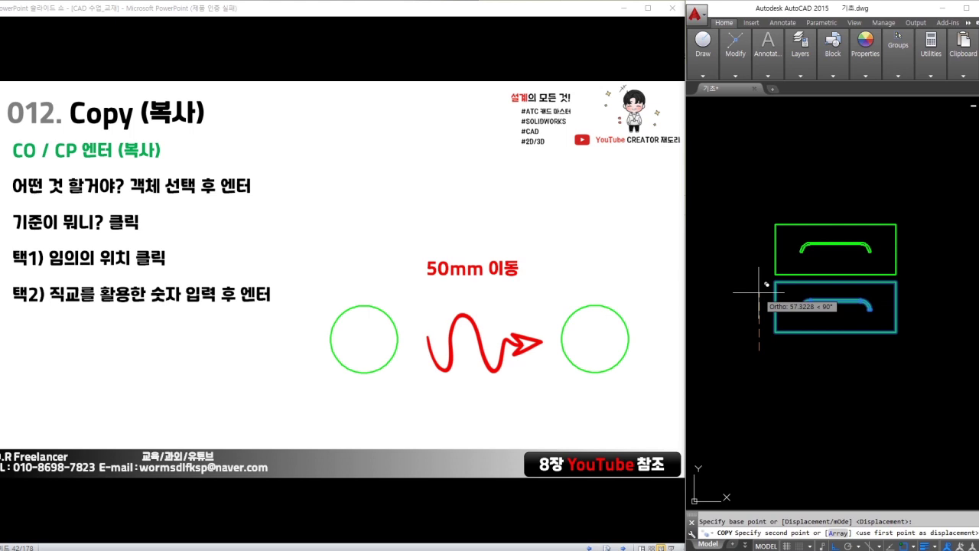
text(55)
key(Return)
key(Escape)
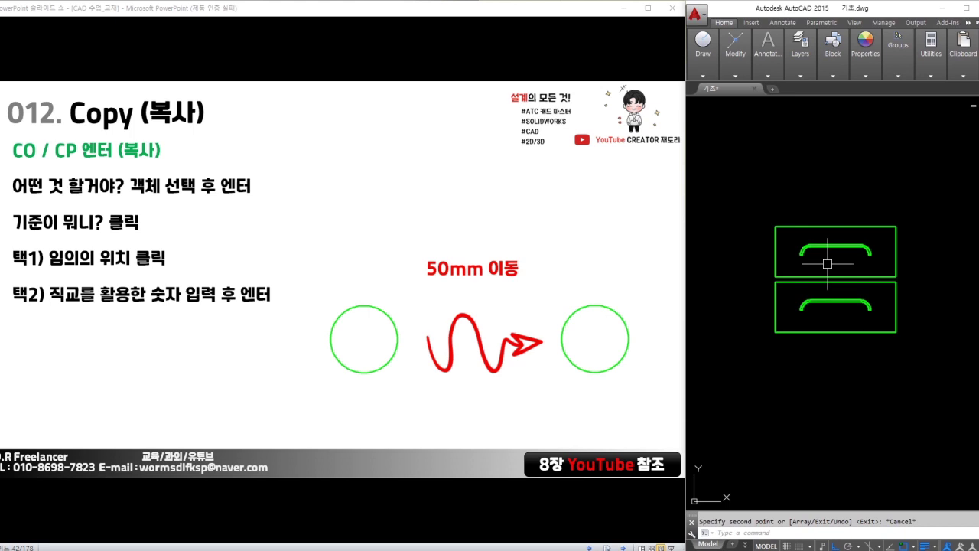
middle_drag(818, 301, 813, 306)
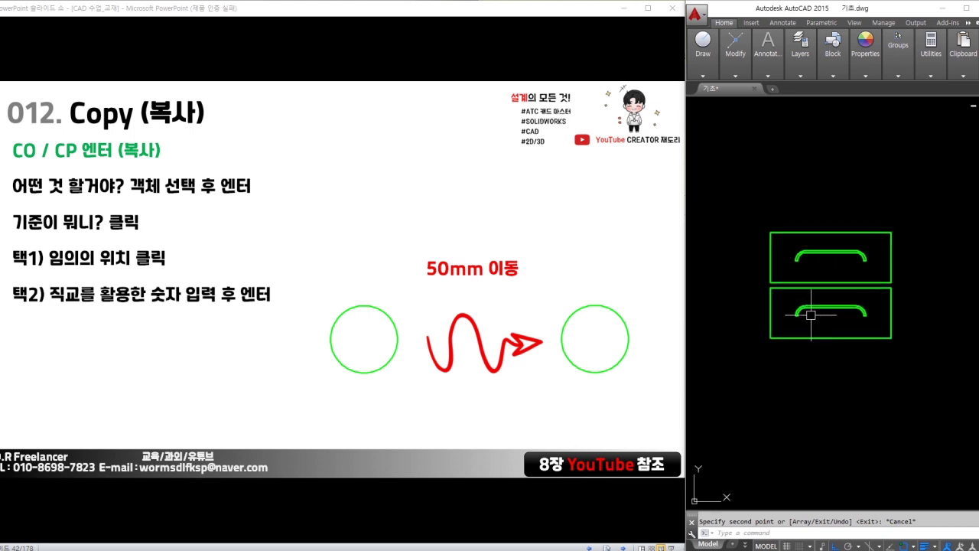
Annotate 'rec' and corner points 1 and 2 on screen, then clear the marks.
scroll(845, 317, up, 1)
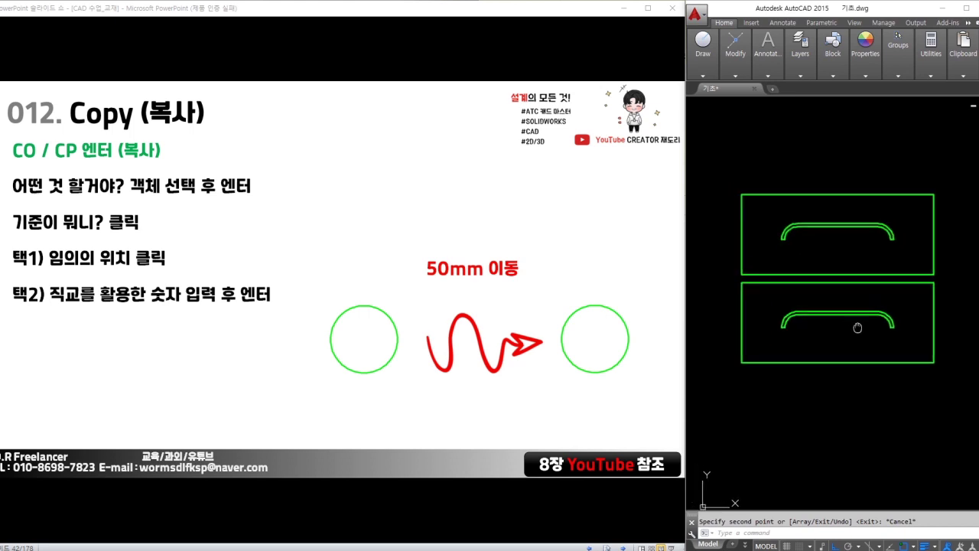
scroll(810, 324, up, 1)
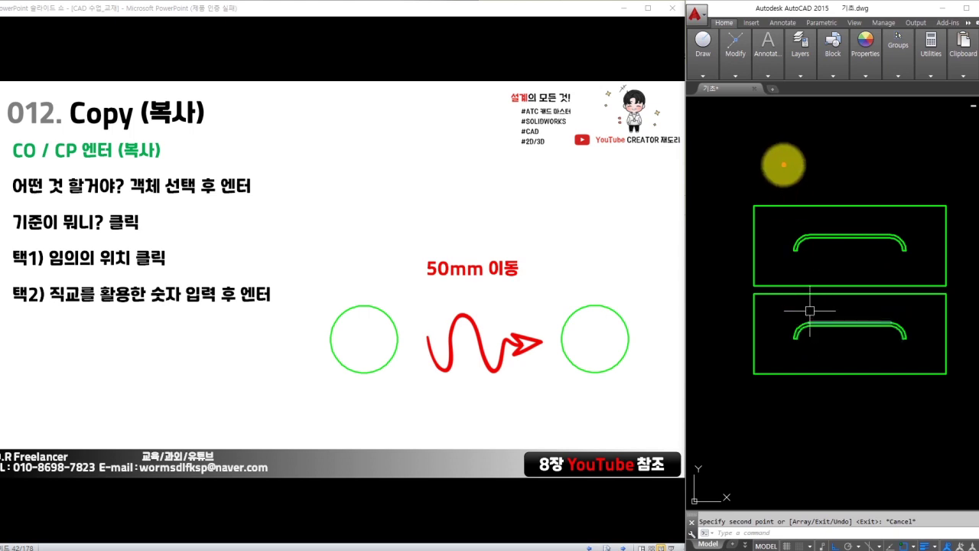
drag(777, 155, 797, 133)
drag(803, 141, 846, 156)
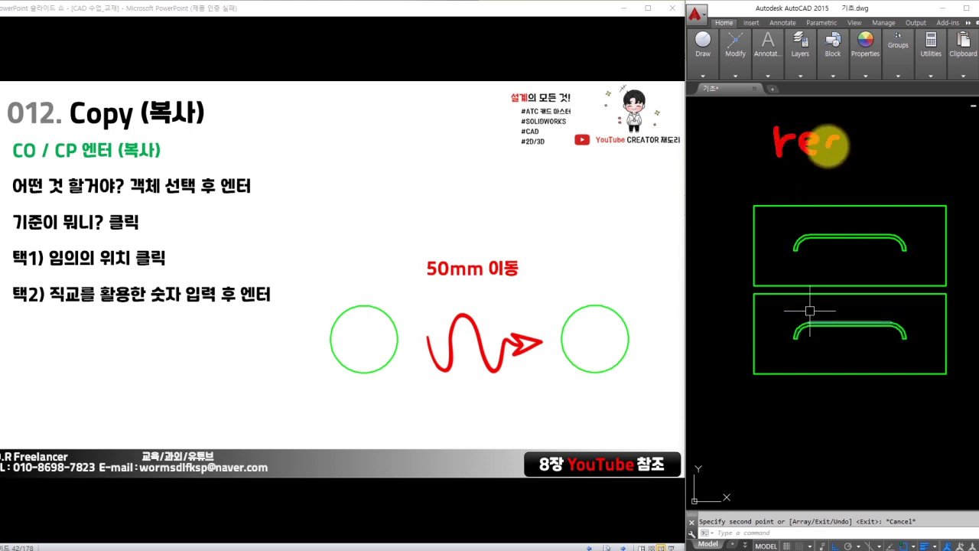
mouse_move(756, 378)
mouse_down()
mouse_move(784, 413)
mouse_move(826, 432)
mouse_up()
mouse_move(971, 228)
mouse_down()
mouse_move(953, 208)
mouse_move(973, 215)
mouse_move(973, 275)
mouse_move(953, 252)
mouse_move(953, 276)
mouse_up()
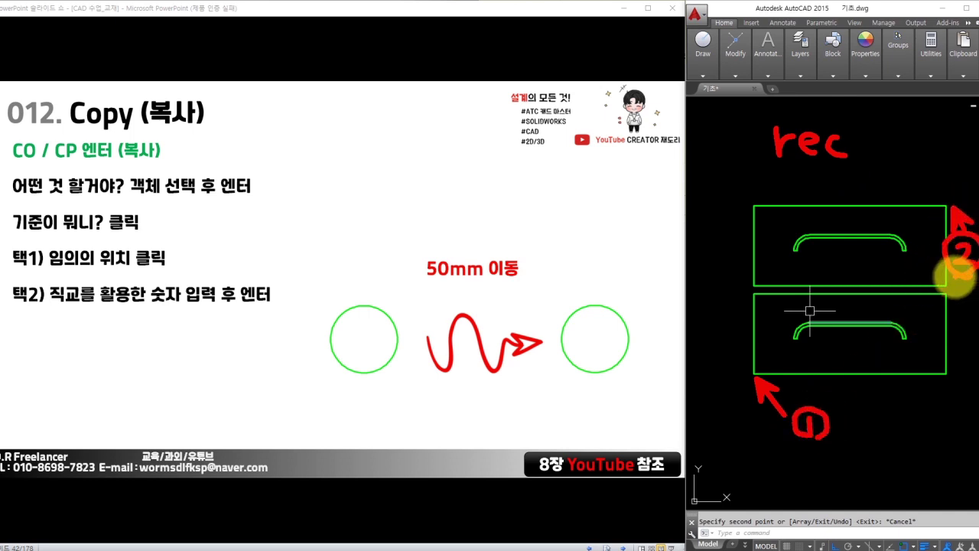
key(Escape)
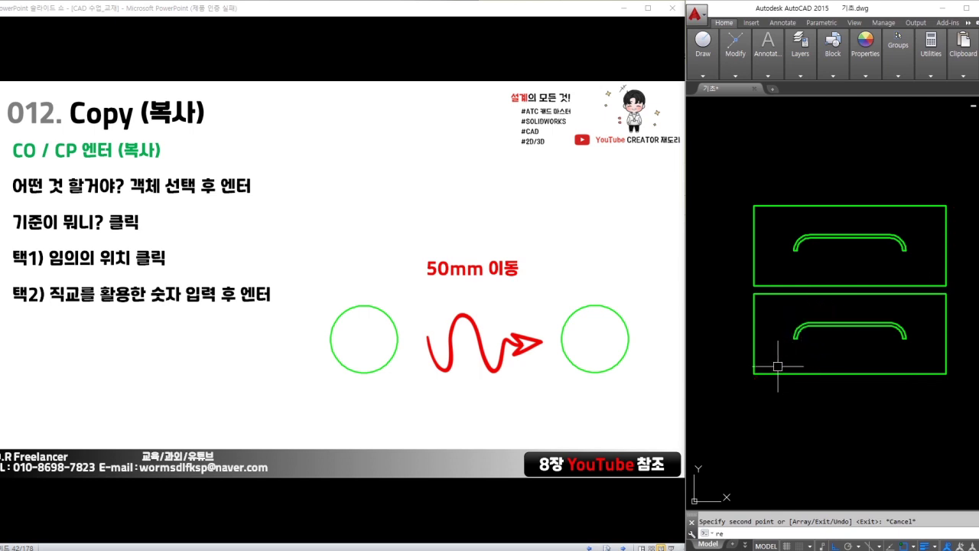
Draw a frame rectangle around both stacked rectangles and offset it 5 outward.
key(Return)
click(753, 373)
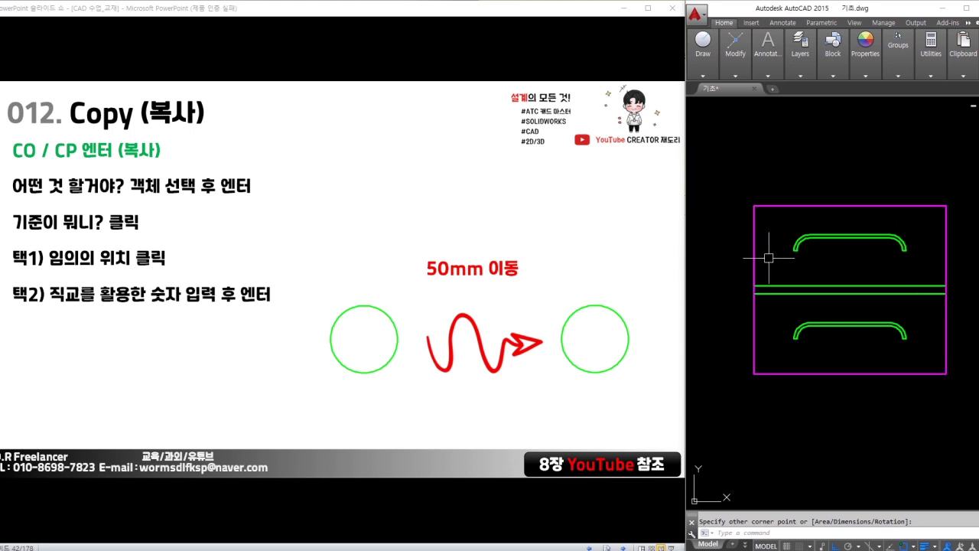
text(o)
key(Return)
text(5)
key(Return)
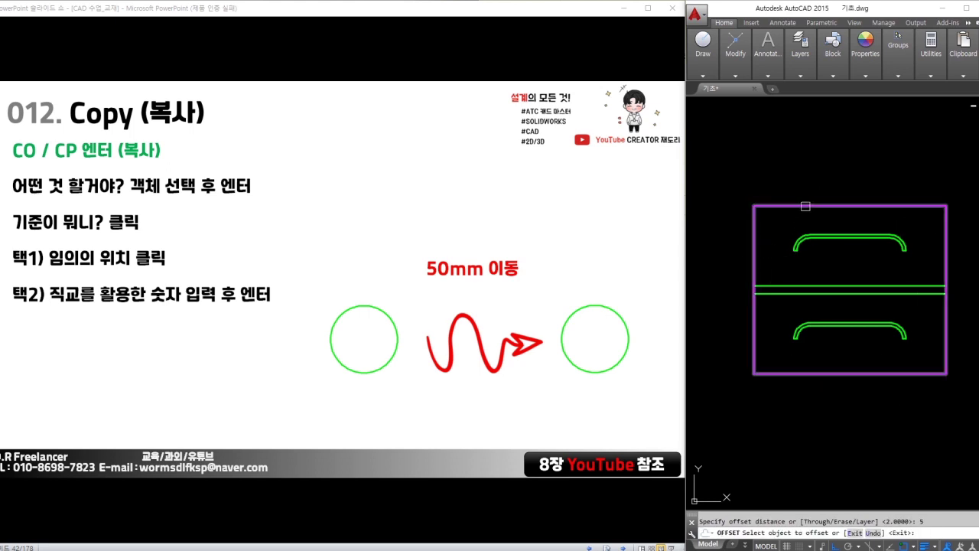
click(805, 206)
click(813, 164)
key(Return)
Turn both new magenta frame rectangles green with MATCHPROP.
text(ma)
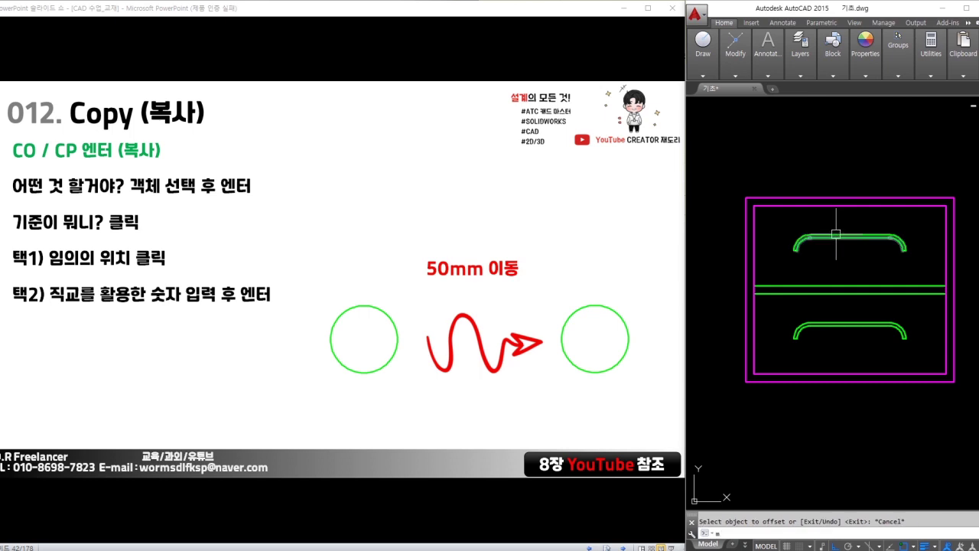
key(Return)
click(836, 232)
drag(969, 185, 903, 243)
key(Escape)
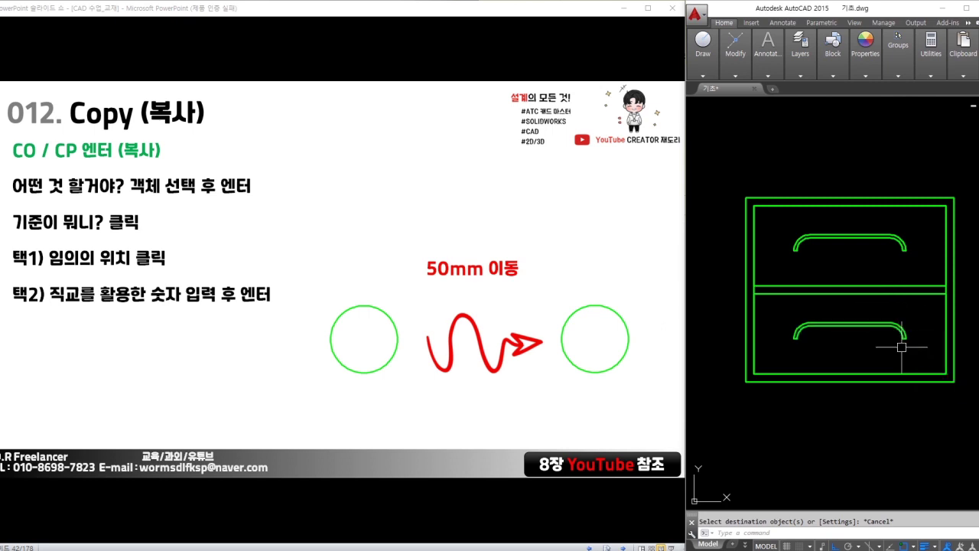
scroll(953, 397, up, 1)
scroll(885, 393, down, 3)
scroll(885, 393, up, 4)
mouse_move(885, 394)
middle_down()
mouse_move(837, 370)
mouse_move(814, 380)
middle_up()
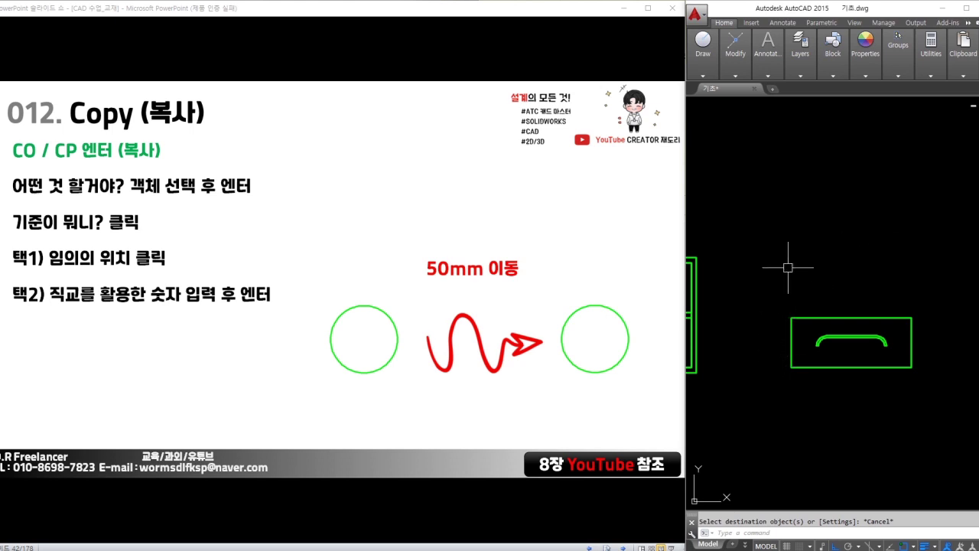
drag(786, 329, 772, 111)
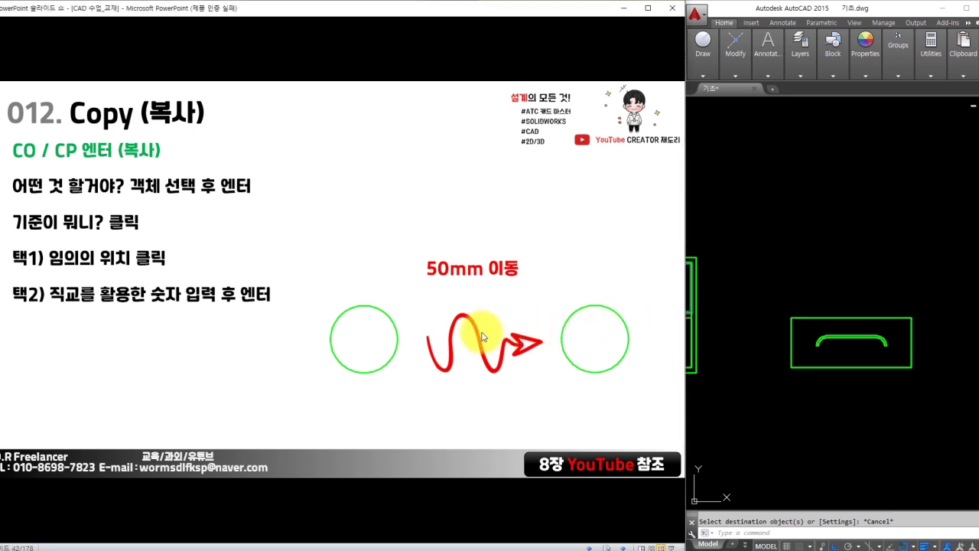
Ink-annotate slide 43's Copy pattern steps, erase the ink, and start Copy in AutoCAD.
click(442, 332)
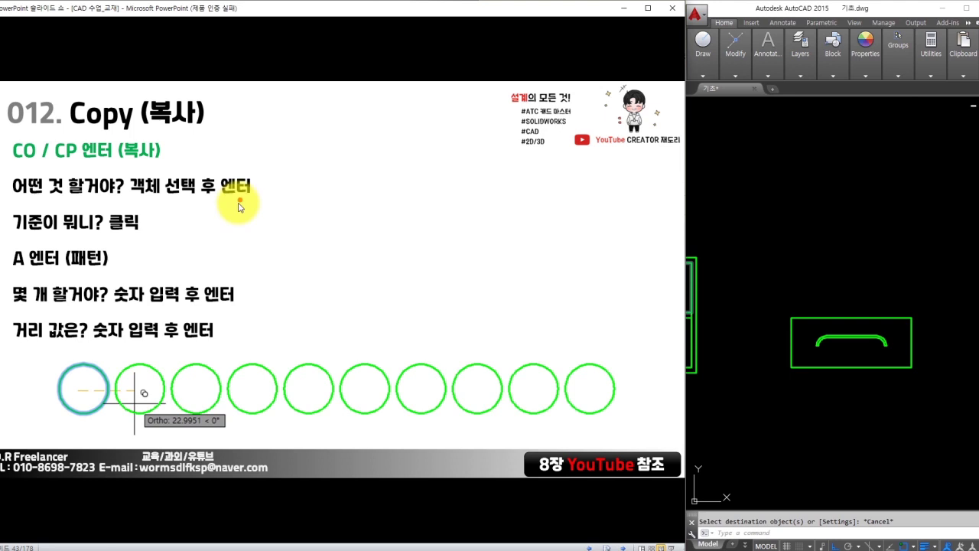
drag(264, 179, 274, 249)
drag(98, 239, 306, 238)
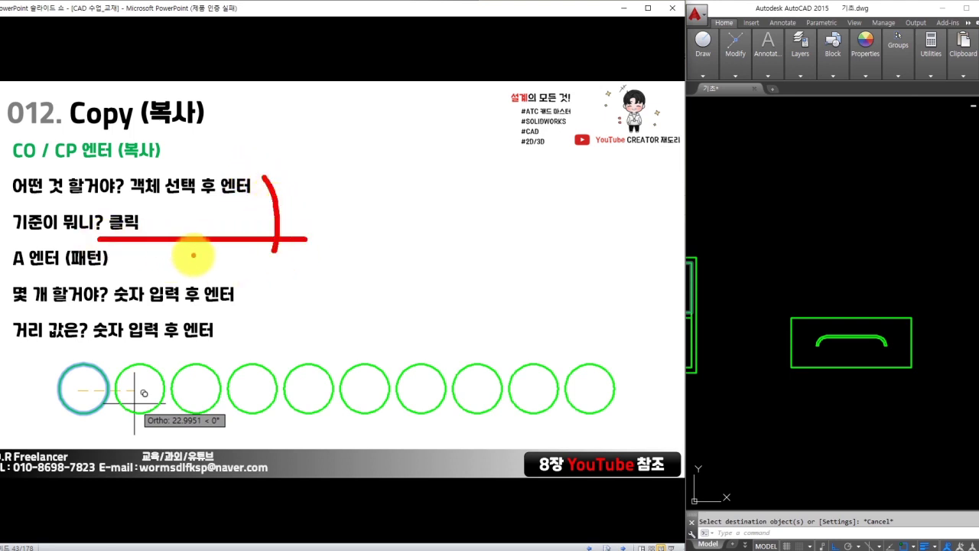
mouse_move(193, 251)
mouse_down()
mouse_move(260, 302)
mouse_move(260, 330)
mouse_move(269, 323)
mouse_up()
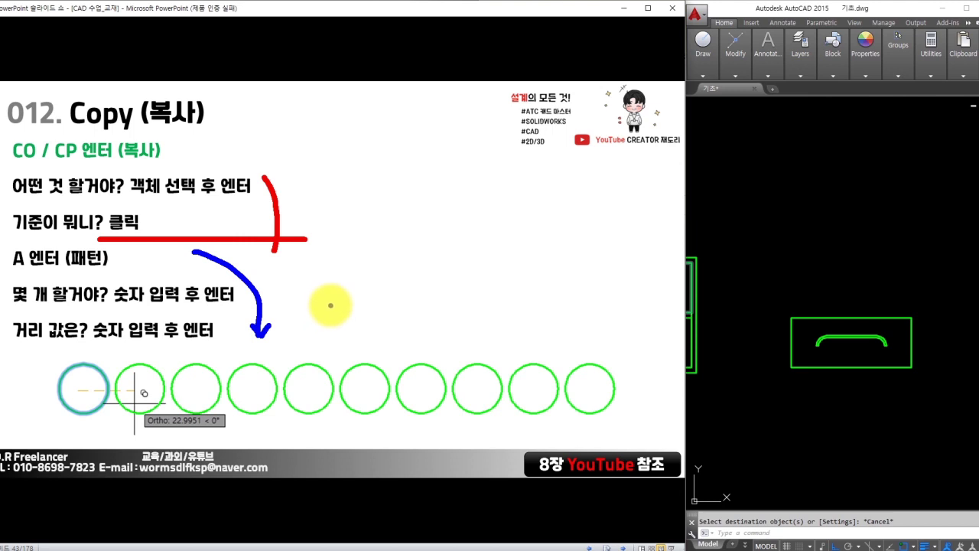
key(e)
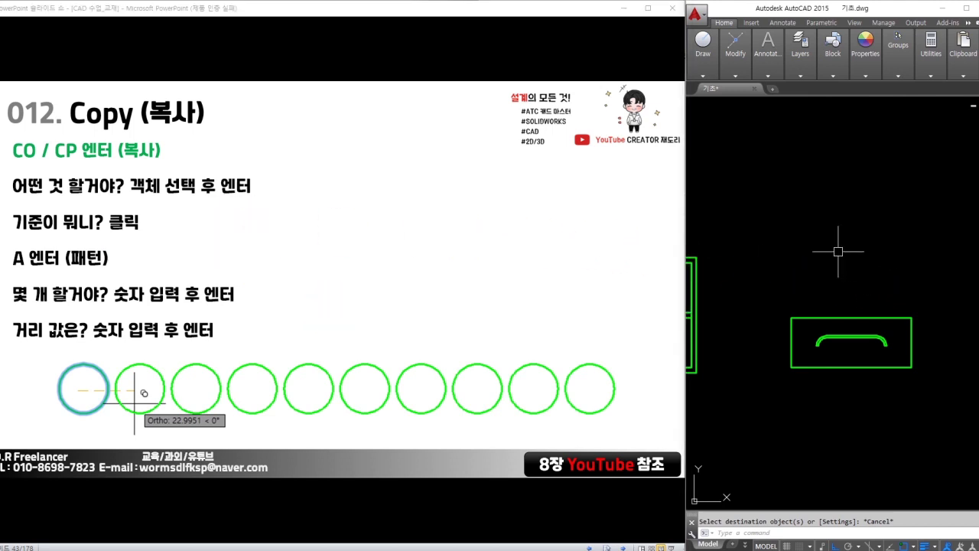
click(838, 532)
text(co)
key(Return)
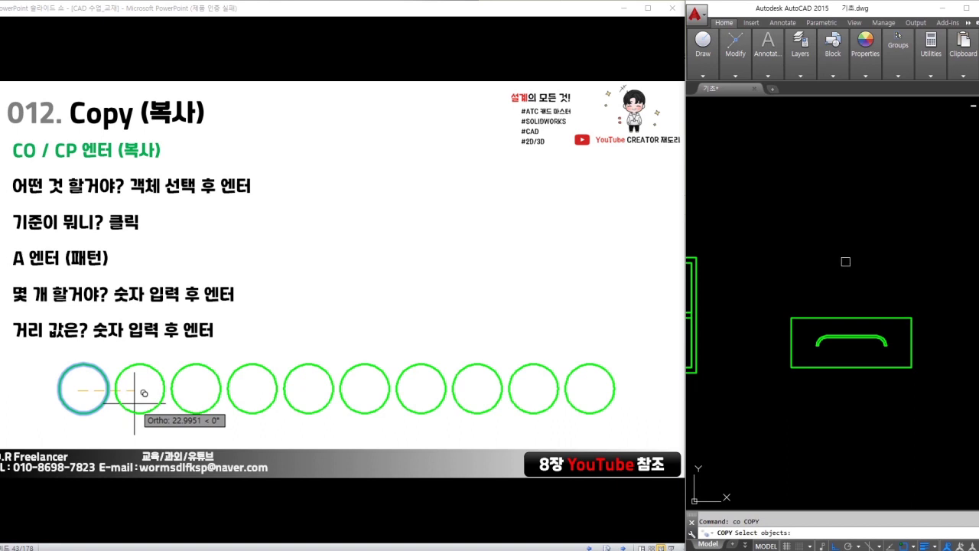
Select the drawer and use its lower-left corner as the copy base point.
click(969, 289)
click(766, 387)
key(Return)
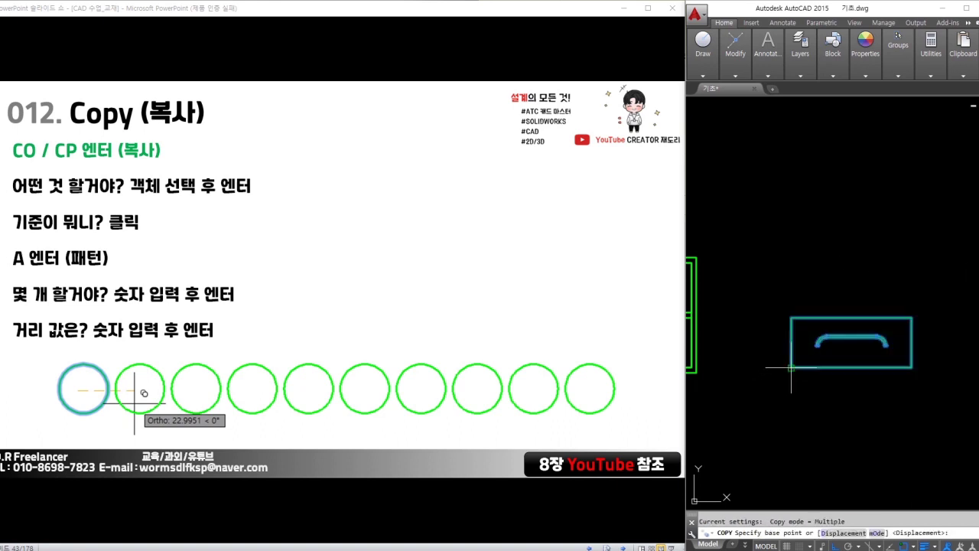
click(791, 368)
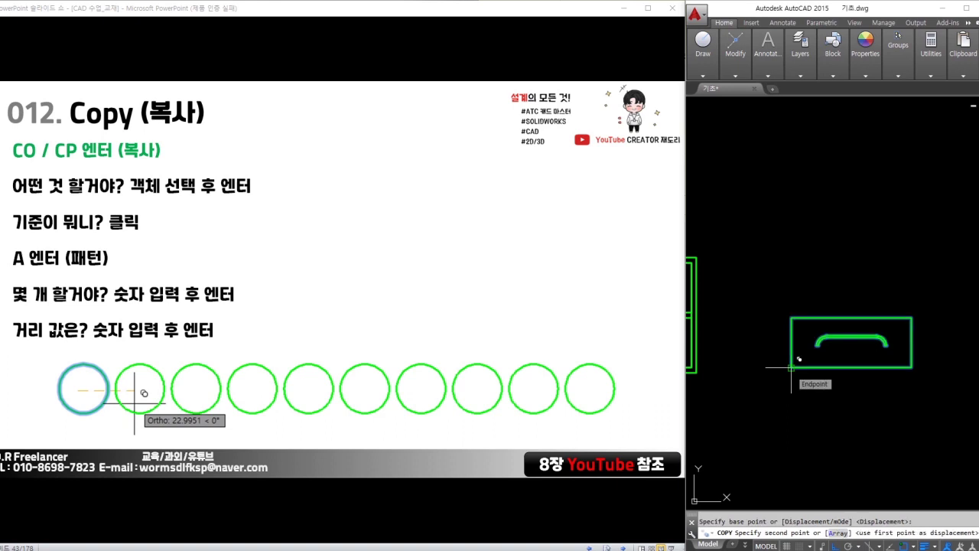
drag(838, 524, 895, 419)
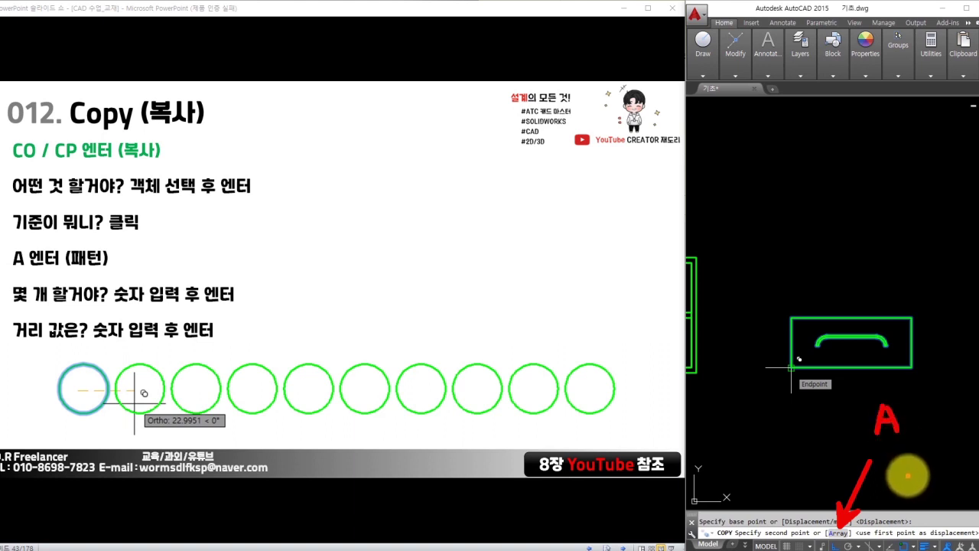
key(Escape)
Array the drawer copies into 5 items spaced 55 apart vertically.
text(a)
key(Return)
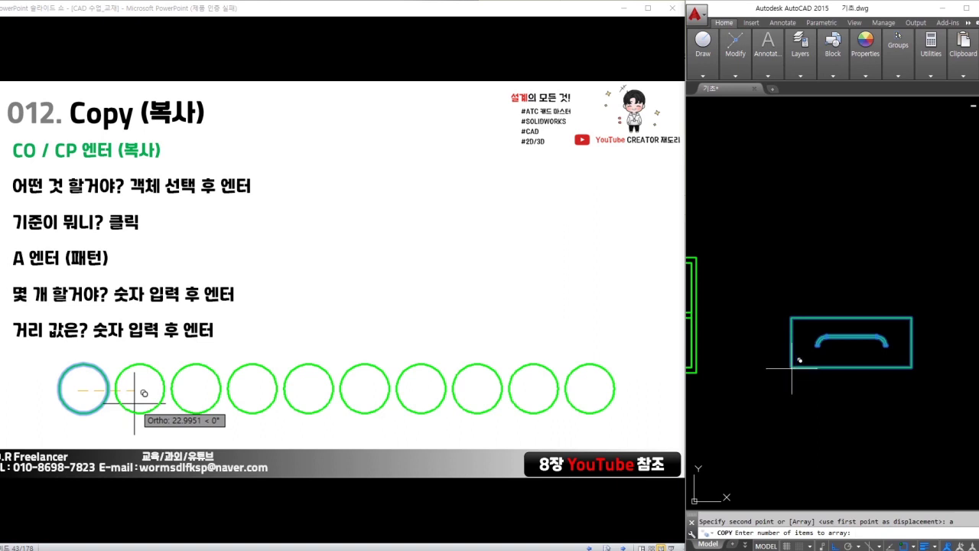
key(Return)
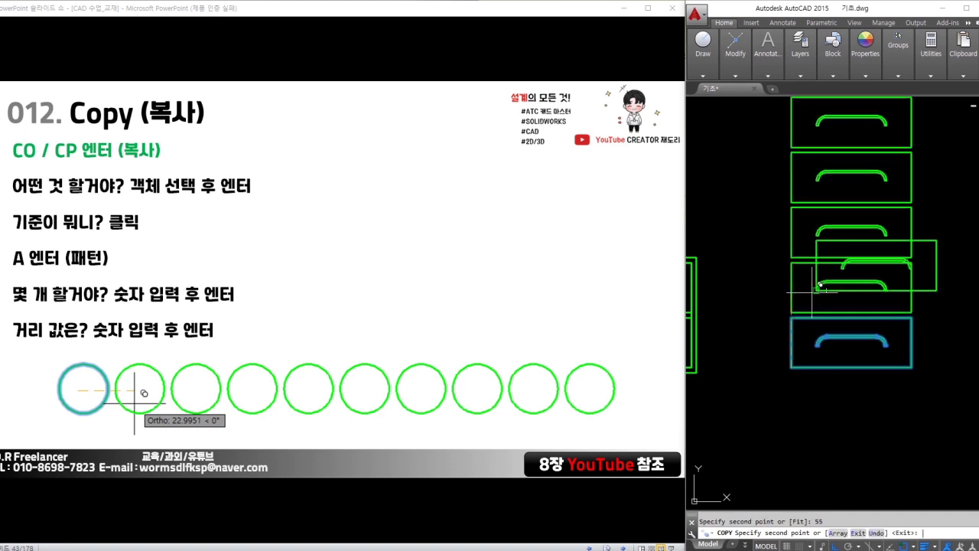
key(Return)
scroll(839, 345, down, 2)
key(Escape)
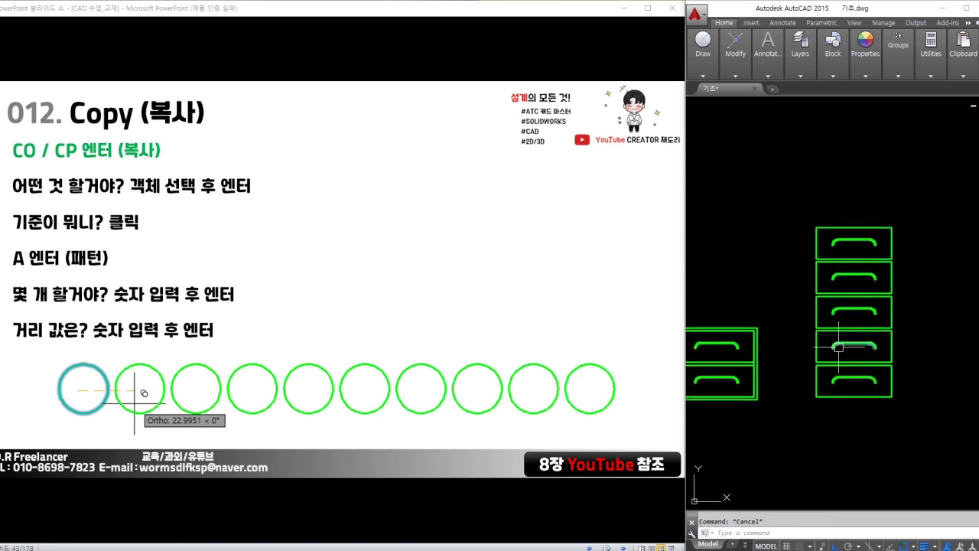
text(r)
key(Return)
Draw a rectangle around the drawer stack and offset it outward into a double frame.
click(816, 397)
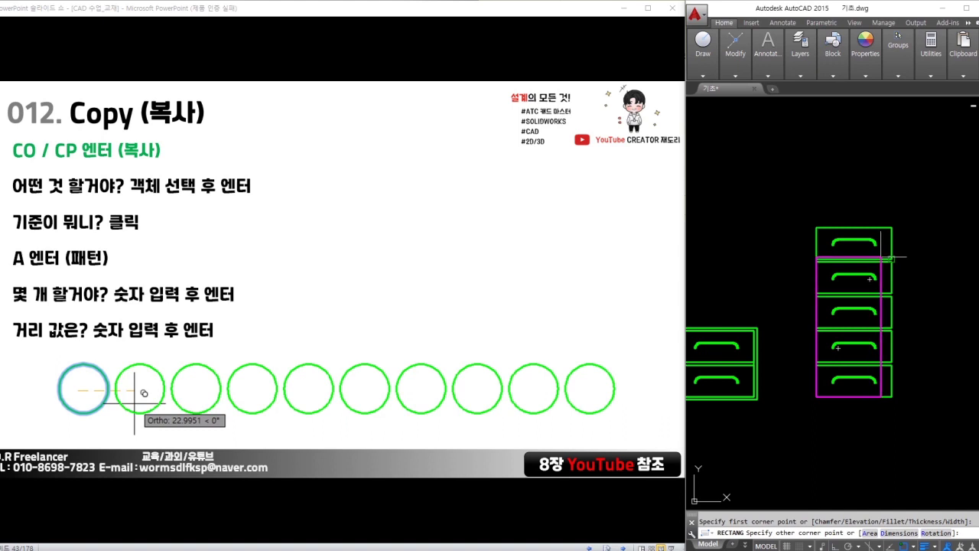
click(891, 227)
text(o)
key(Return)
Make both frame outlines green by matching the green drawer's properties.
key(Return)
click(902, 227)
click(907, 222)
key(Escape)
text(a)
Move the five-drawer stack beside the two-drawer cabinet and recentre the view.
key(Return)
click(862, 239)
click(815, 260)
key(Escape)
middle_drag(797, 229, 826, 226)
drag(823, 202, 939, 413)
text(m)
key(Return)
click(940, 426)
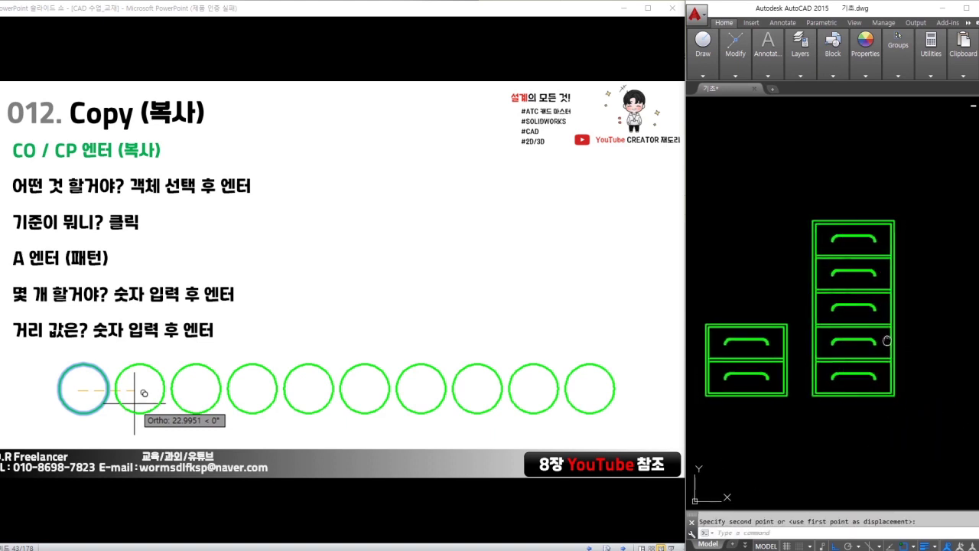
middle_drag(885, 339, 923, 342)
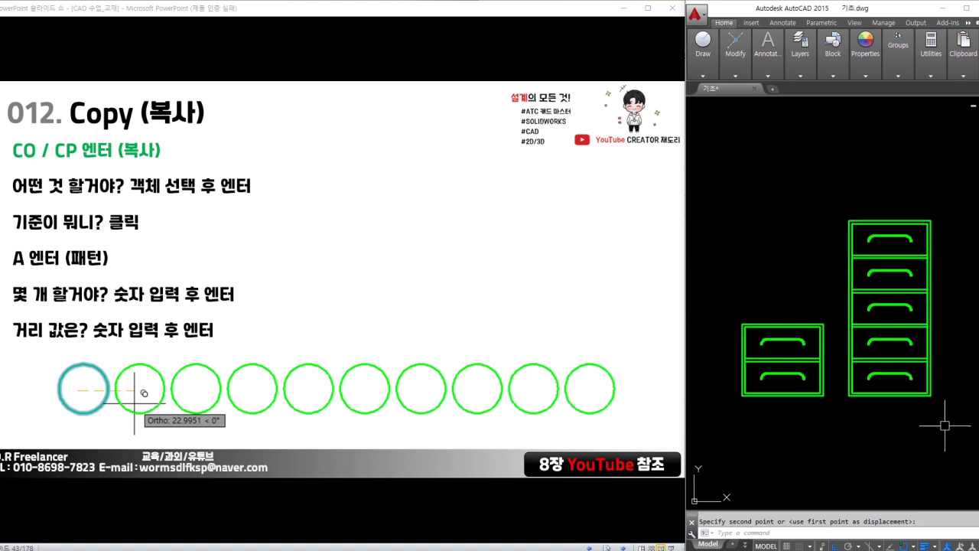
click(534, 382)
Pan the drawing so the cabinets sit at the viewport's left edge.
click(778, 412)
scroll(940, 414, down, 2)
middle_drag(928, 400, 889, 398)
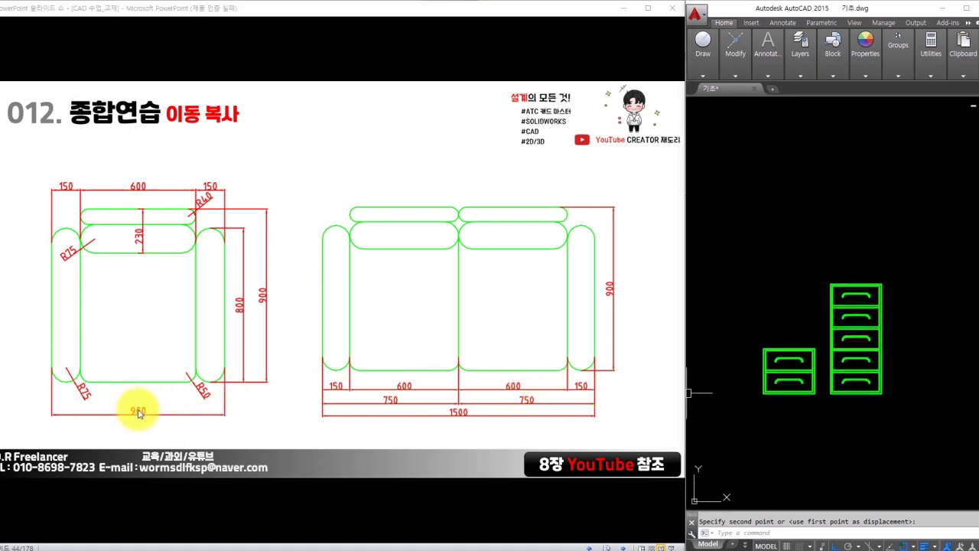
middle_drag(975, 385, 828, 367)
scroll(828, 367, down, 2)
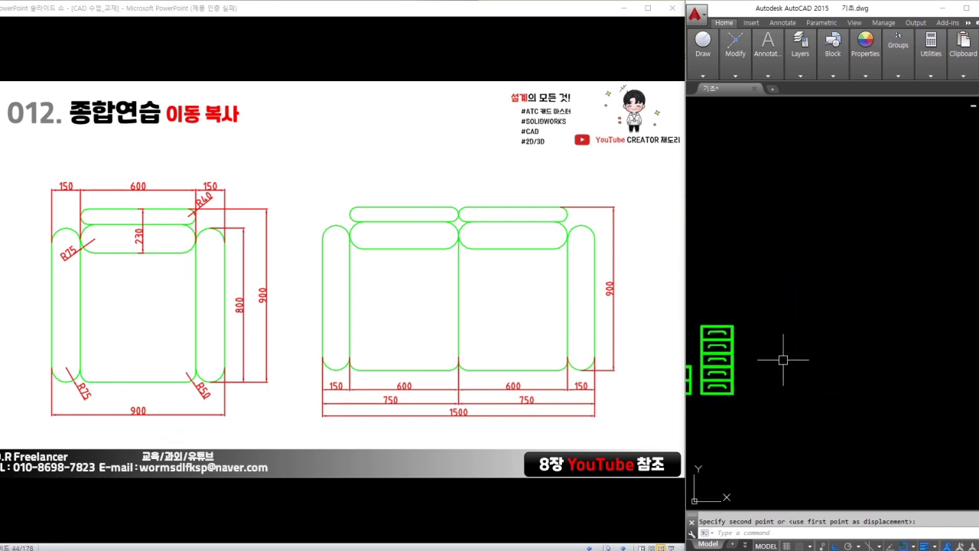
middle_drag(909, 351, 797, 354)
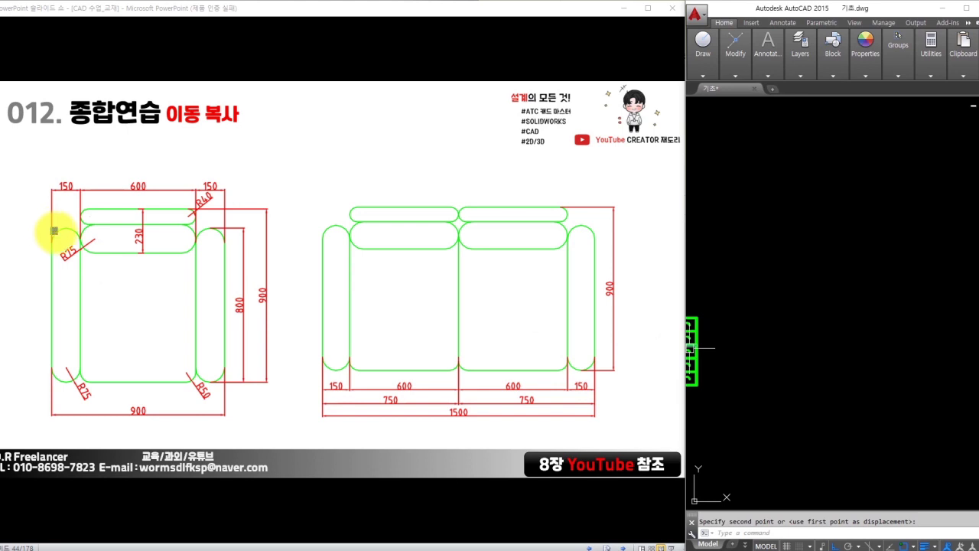
On the practice slide, outline the armchair's armrests and mark their 800 length.
drag(52, 229, 81, 383)
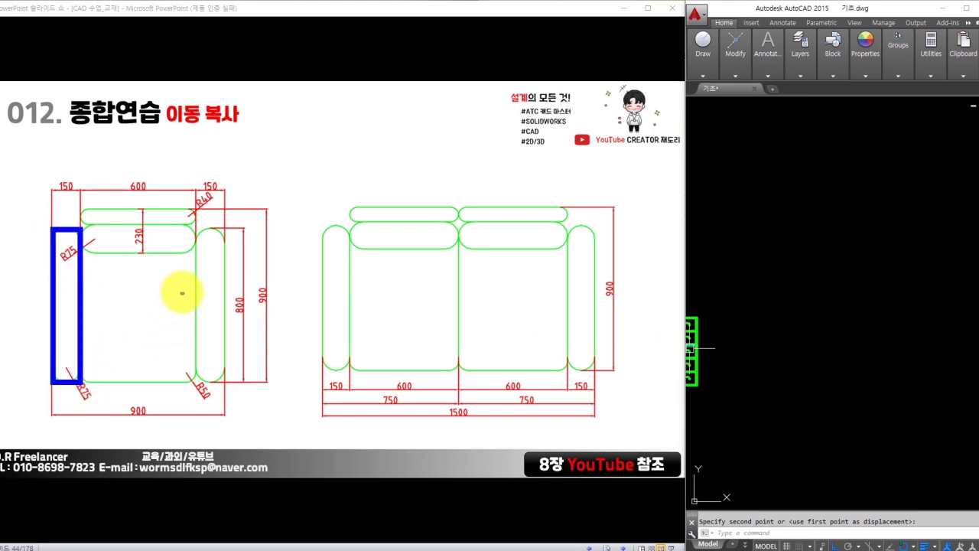
drag(192, 285, 78, 284)
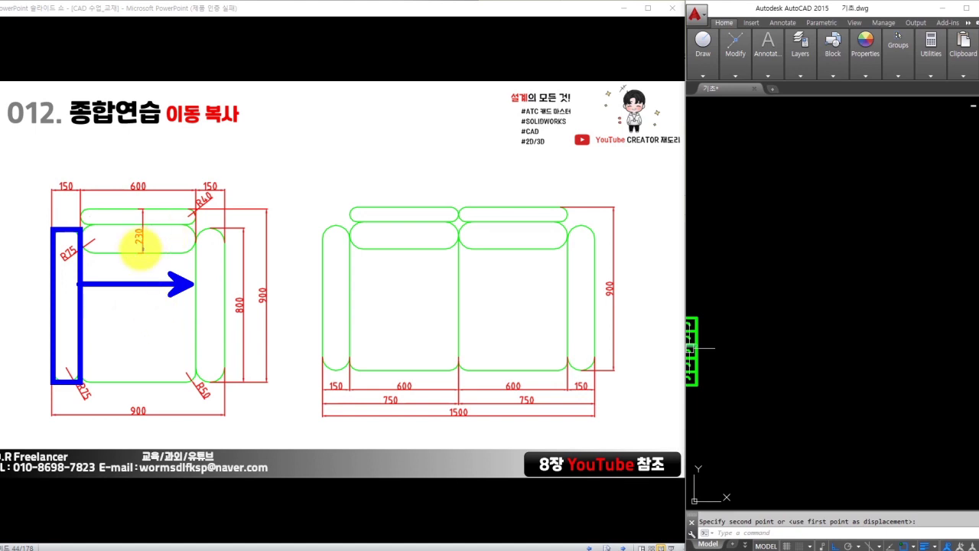
drag(193, 228, 225, 383)
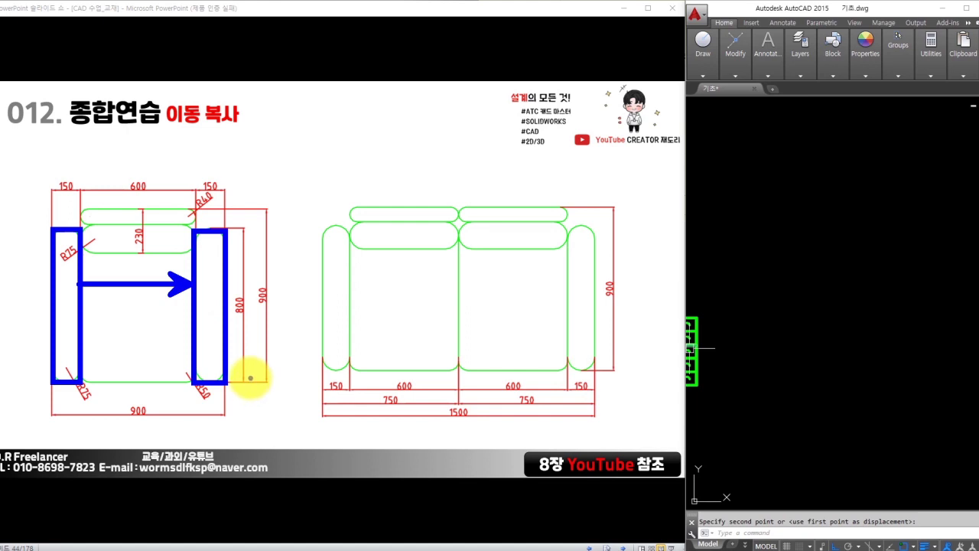
key(e)
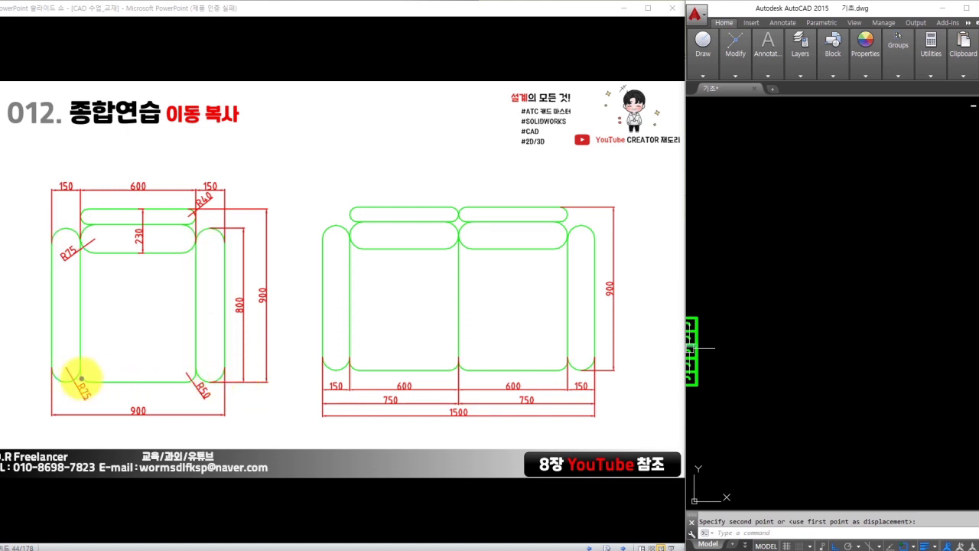
drag(50, 384, 78, 229)
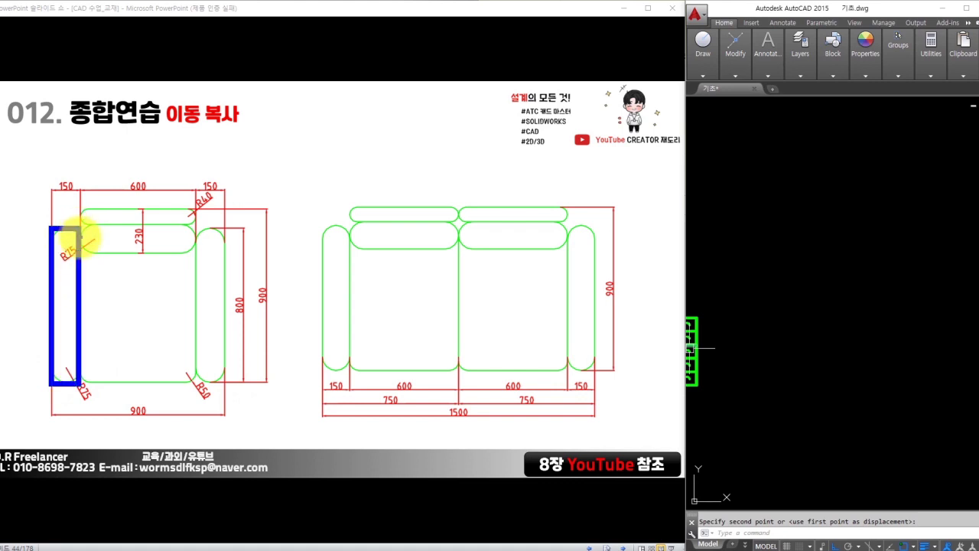
mouse_move(95, 300)
mouse_down()
mouse_move(90, 318)
mouse_move(96, 301)
mouse_move(138, 310)
mouse_up()
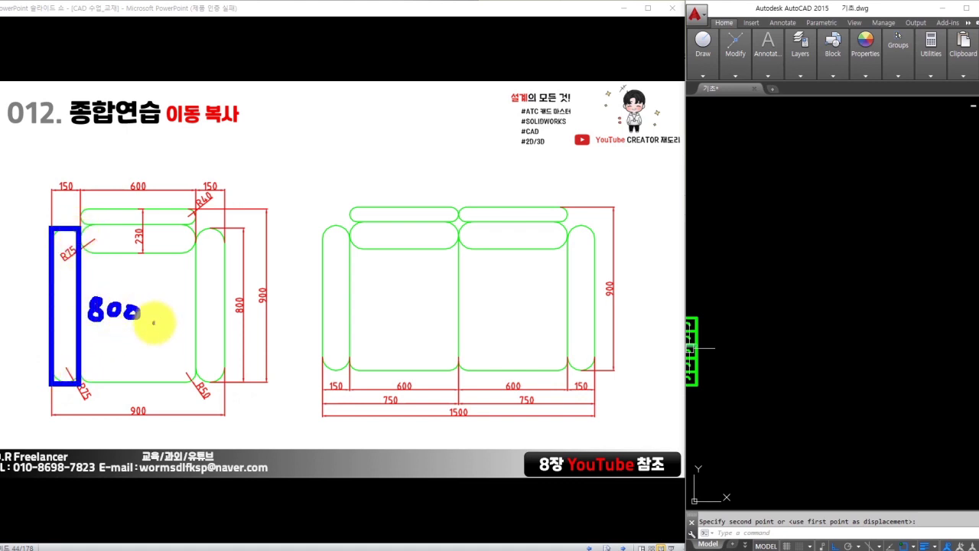
text(ere)
key(Return)
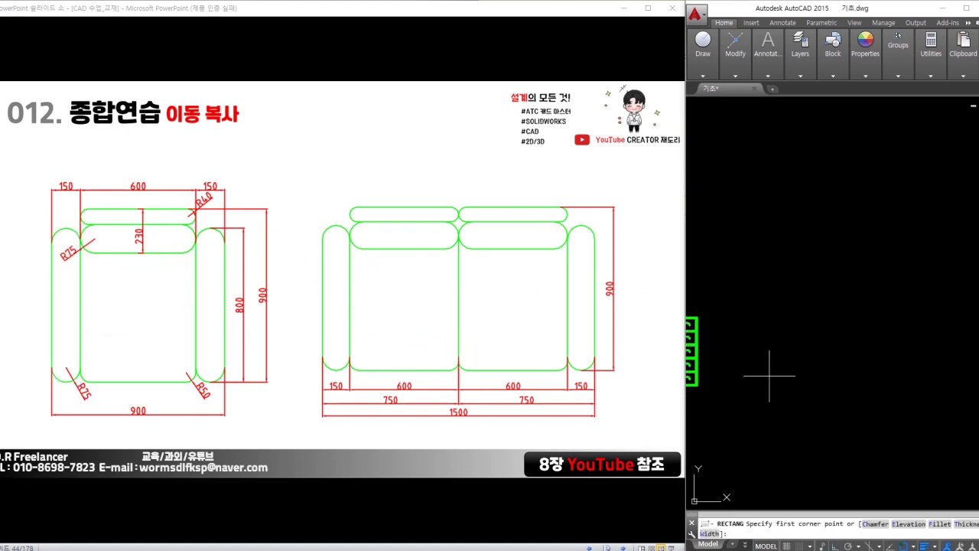
Draw the 150 by 800 armrest rectangle.
click(769, 375)
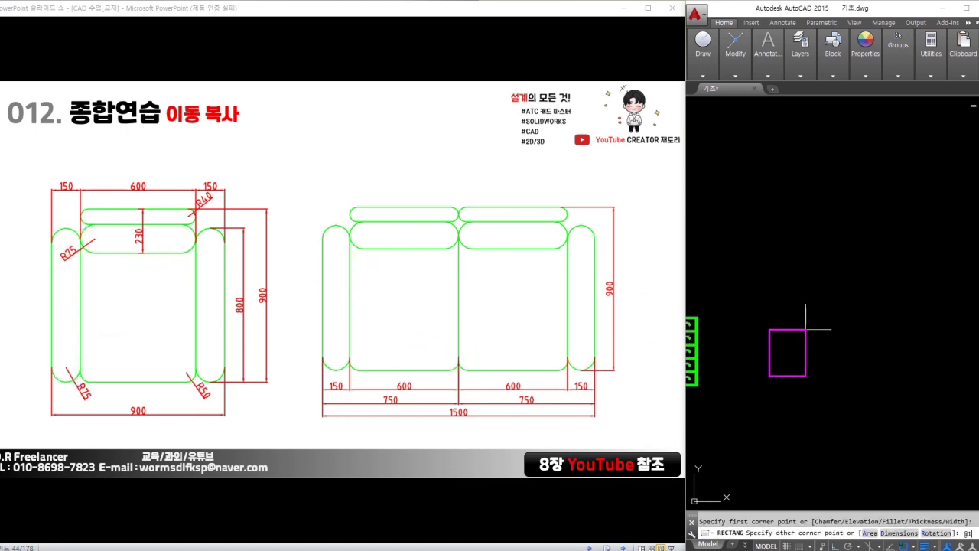
text(,800)
key(Return)
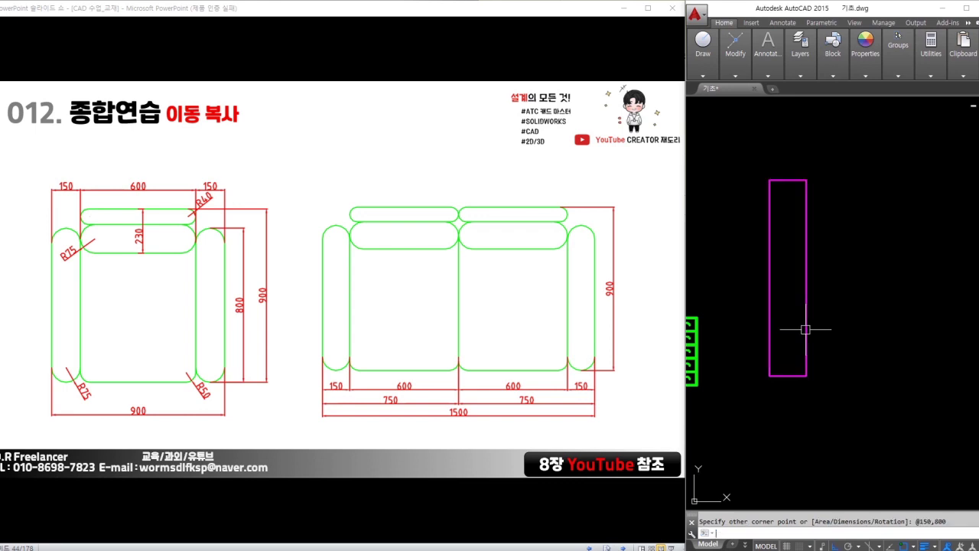
middle_drag(804, 295, 858, 271)
scroll(841, 231, up, 2)
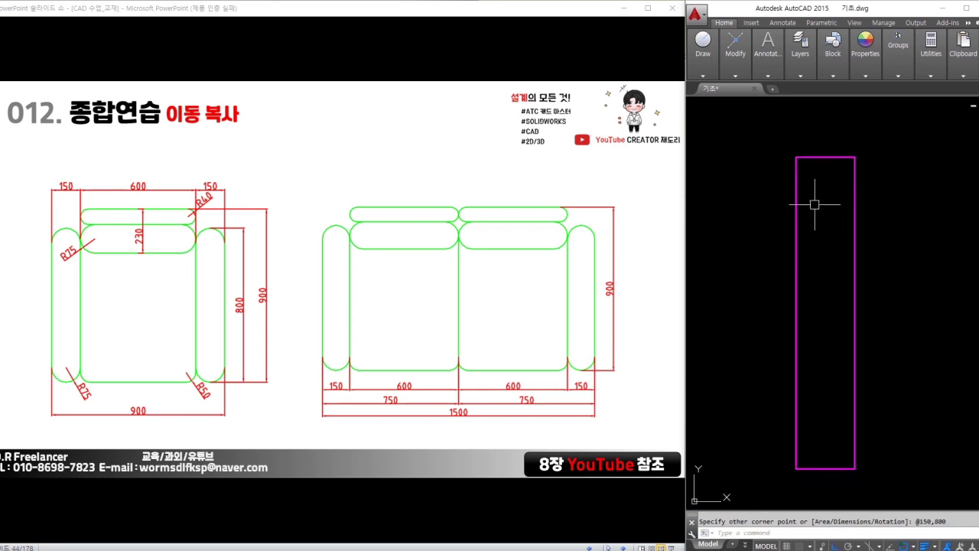
mouse_move(799, 193)
mouse_down()
mouse_move(853, 188)
mouse_move(841, 212)
mouse_up()
Turn the armrest rectangle green with Match Properties and note the 75 end radius.
text(ma)
key(Return)
middle_drag(802, 208, 831, 202)
click(825, 321)
key(Escape)
middle_drag(856, 282, 817, 282)
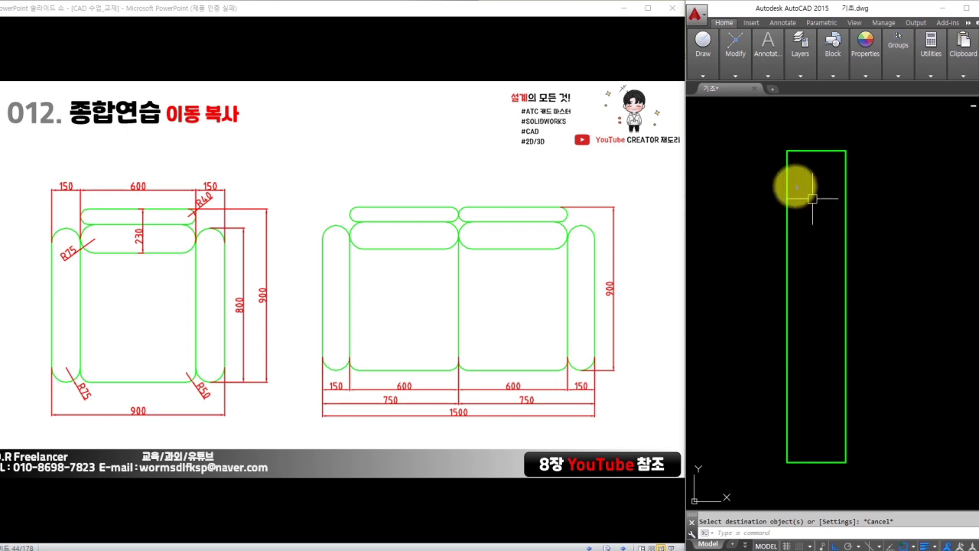
drag(872, 190, 889, 218)
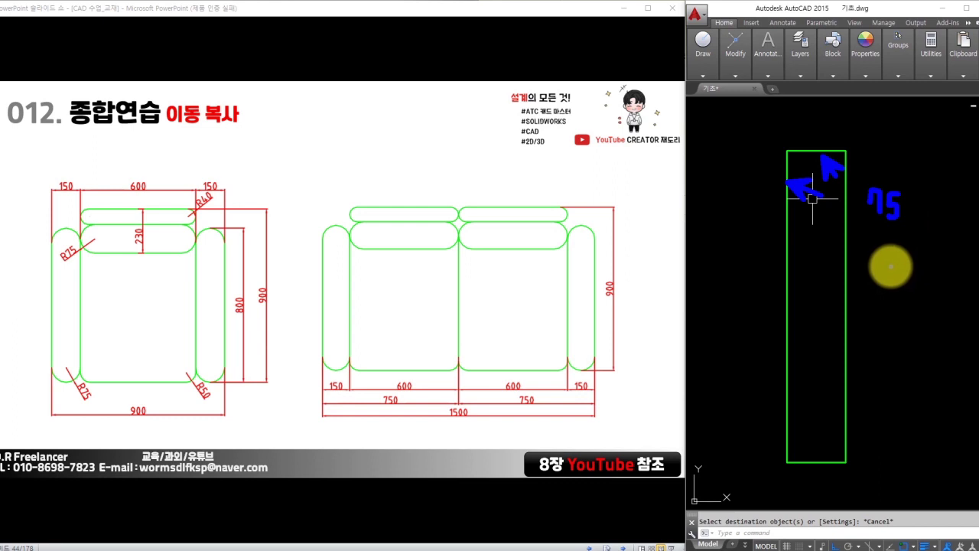
text(c)
key(Return)
Draw radius-75 tangent-tangent-radius circles at the armrest's top and bottom ends.
text(t)
key(Return)
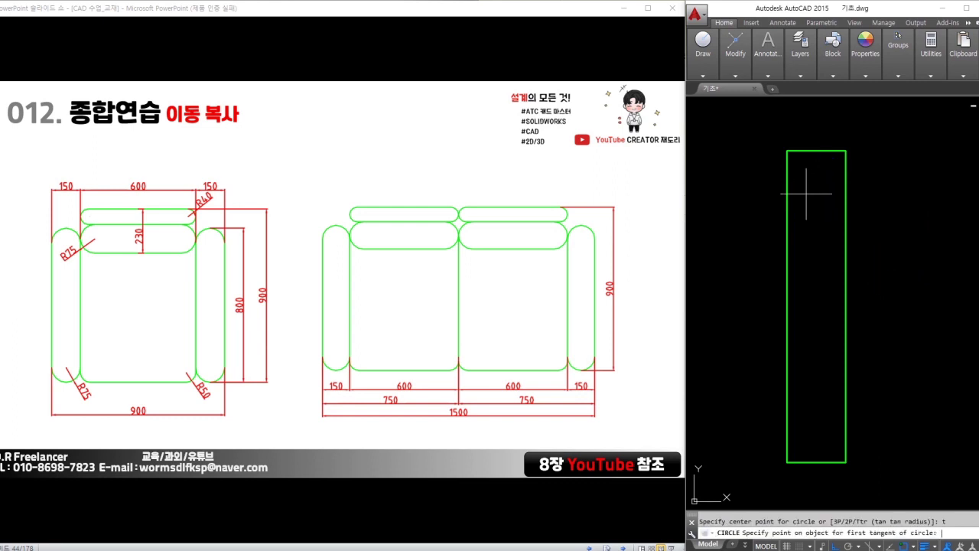
click(799, 166)
click(815, 151)
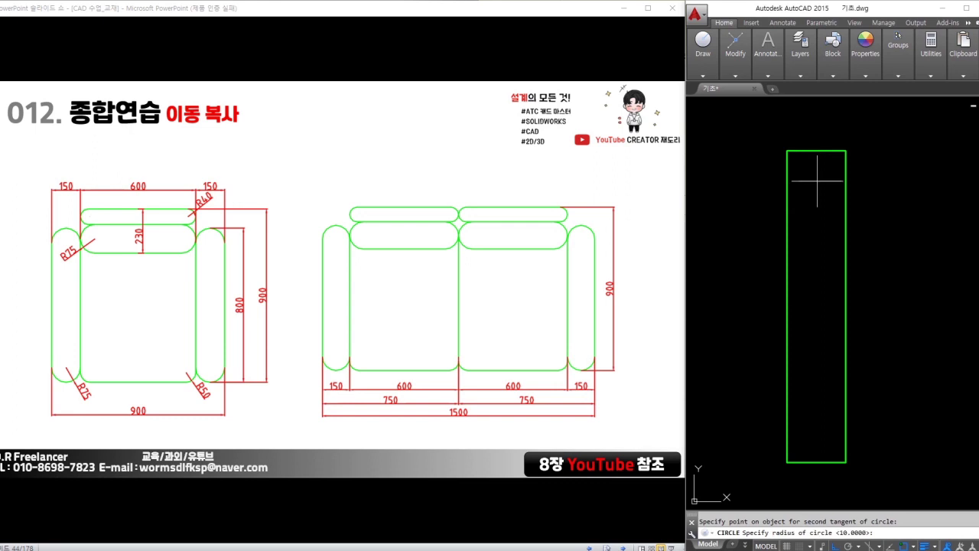
text(75)
key(Return)
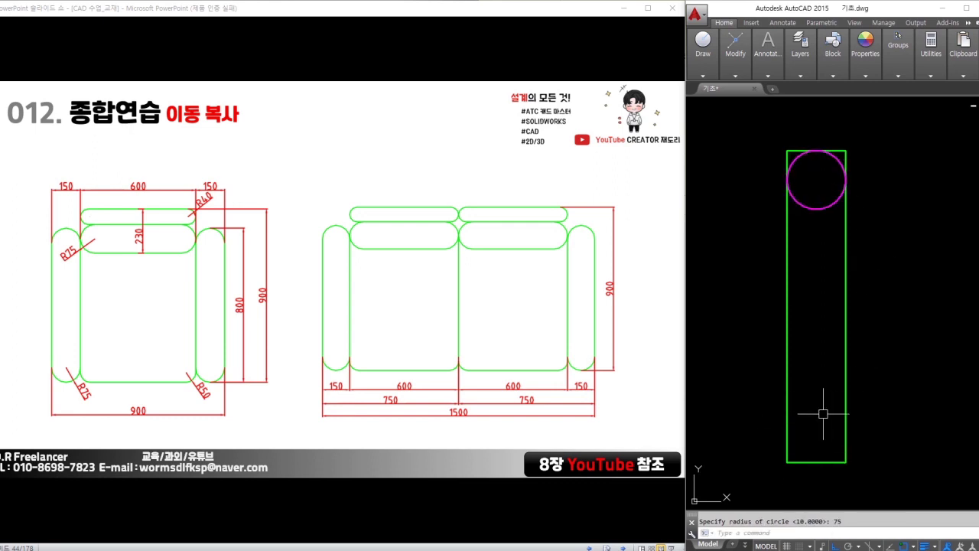
text(c)
key(Return)
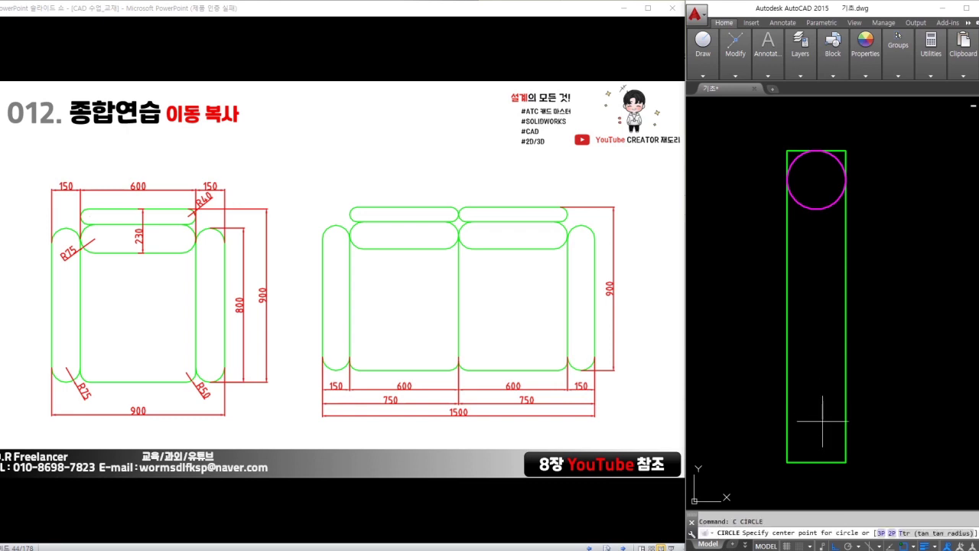
text(t)
key(Return)
click(814, 462)
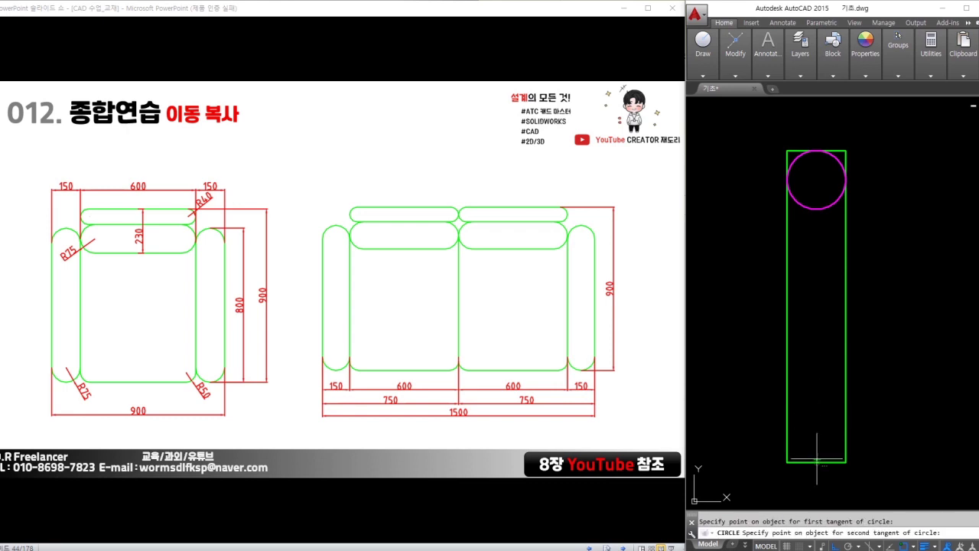
click(843, 433)
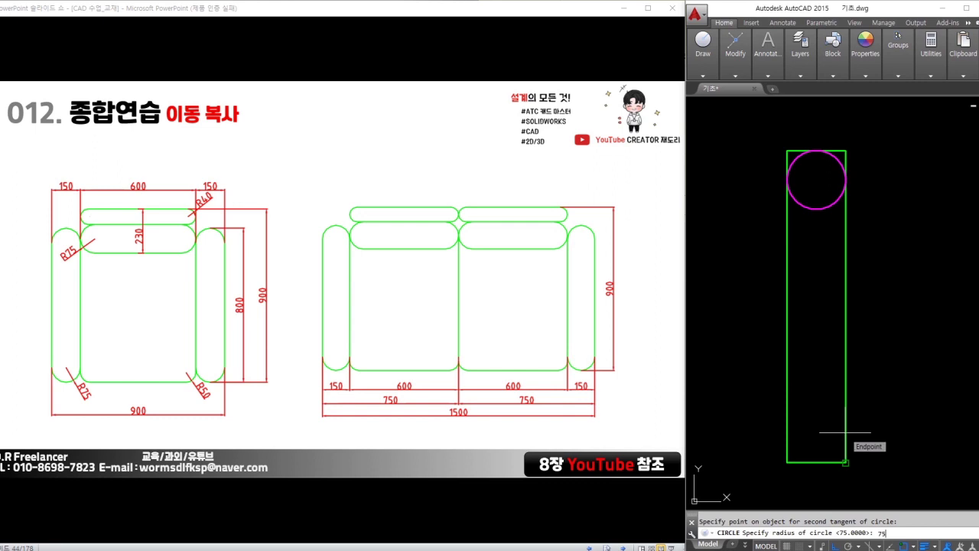
key(Return)
Trim the rectangle's end edges and inner circle halves into rounded ends.
text(tr)
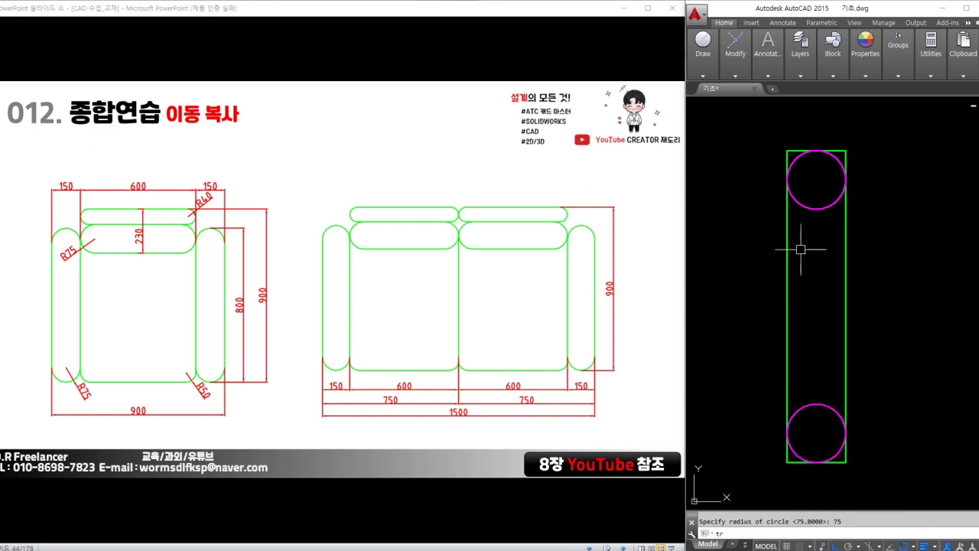
key(Return)
key(Return)
click(874, 133)
click(842, 152)
click(793, 138)
click(813, 208)
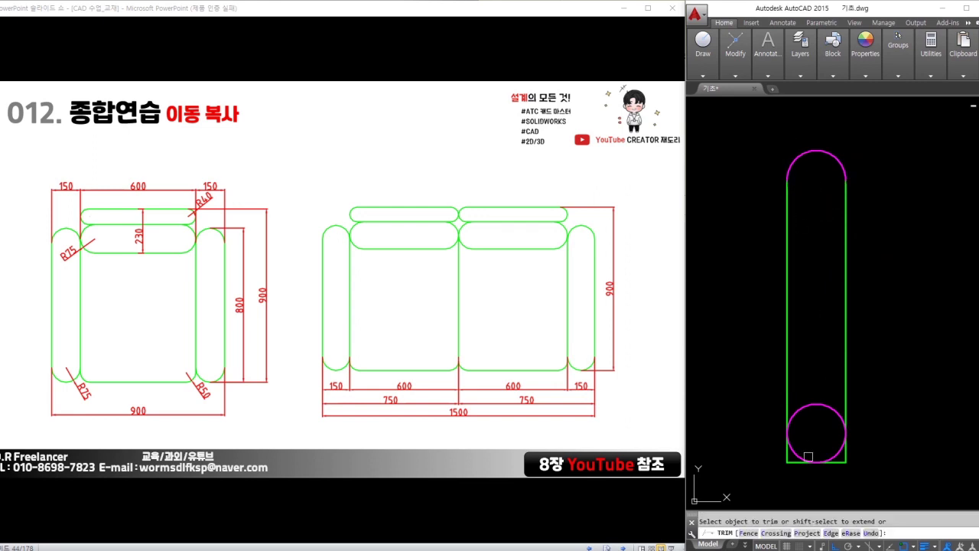
click(794, 479)
click(779, 458)
click(857, 475)
click(839, 456)
click(838, 457)
key(Return)
Match both magenta end arcs to the green side line.
text(a)
key(Return)
click(847, 299)
click(895, 138)
click(808, 452)
middle_drag(877, 415, 855, 403)
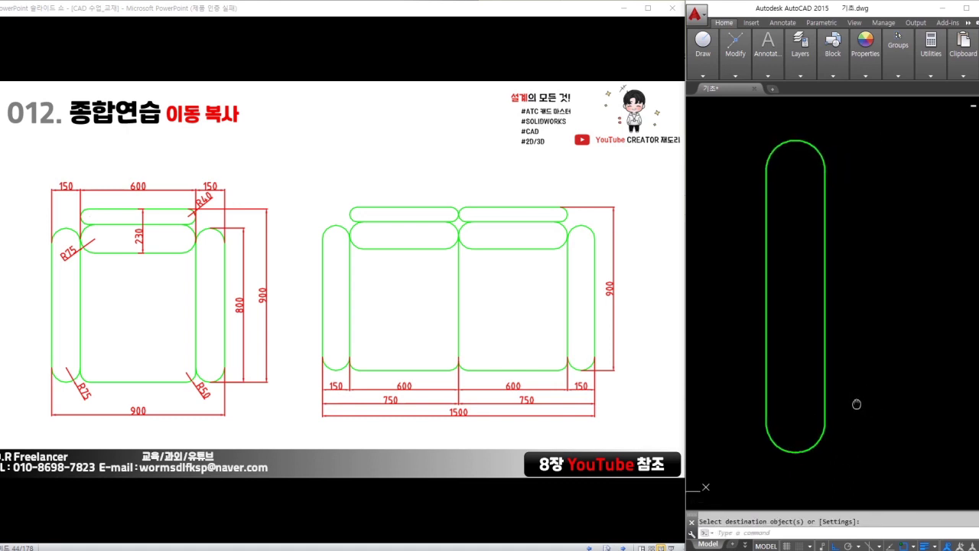
scroll(871, 235, down, 2)
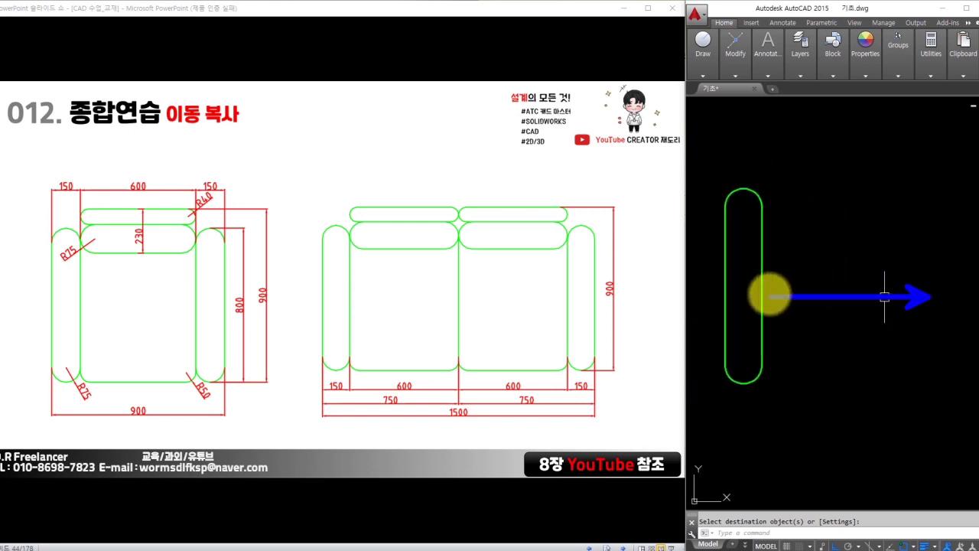
mouse_move(824, 232)
mouse_down()
mouse_move(813, 253)
mouse_move(853, 253)
mouse_move(862, 225)
mouse_move(803, 264)
mouse_move(825, 233)
mouse_move(861, 262)
mouse_up()
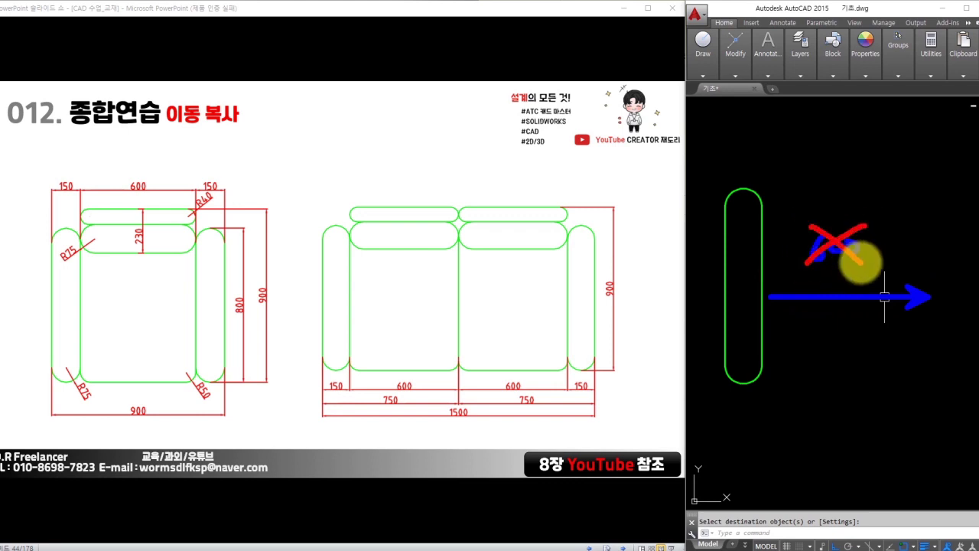
key(Escape)
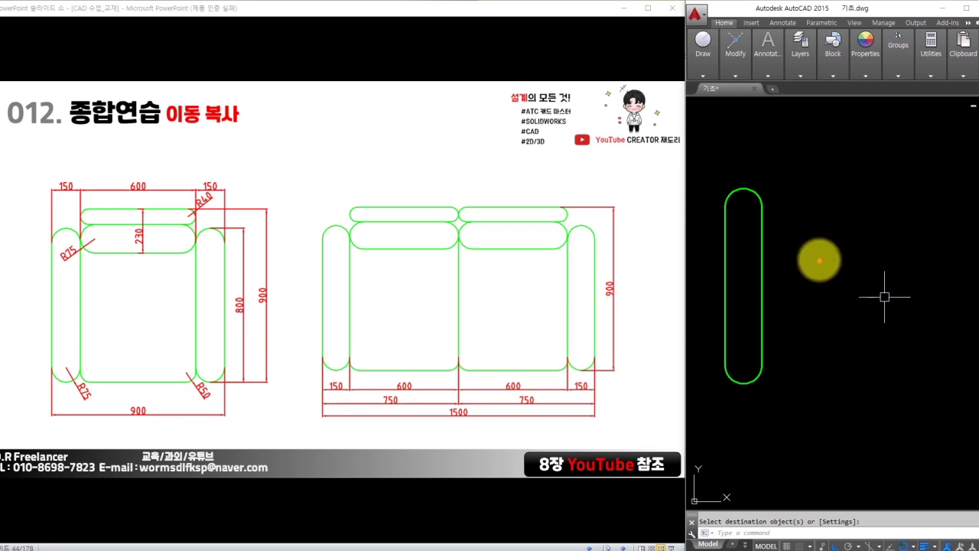
click(55, 223)
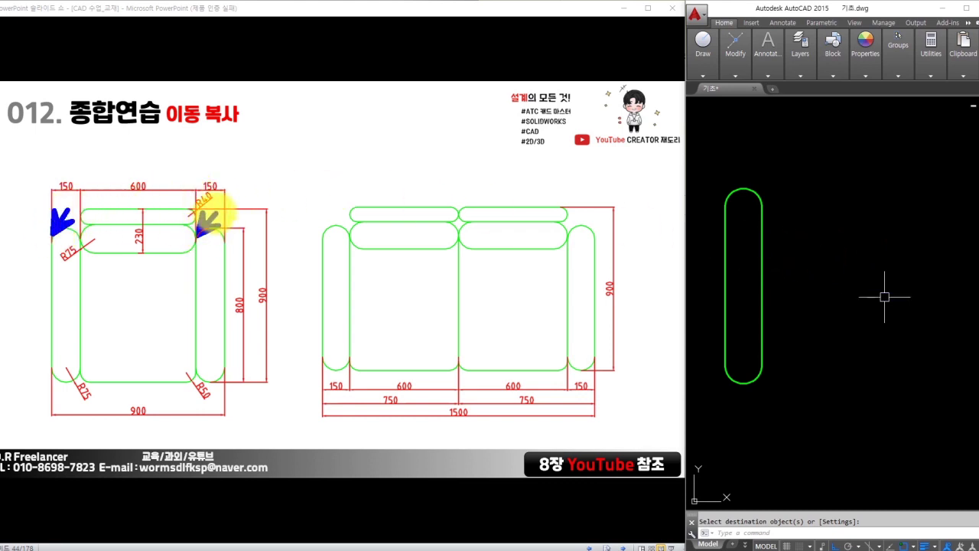
mouse_move(142, 157)
mouse_down()
mouse_move(157, 176)
mouse_move(176, 167)
mouse_move(175, 155)
mouse_move(190, 156)
mouse_up()
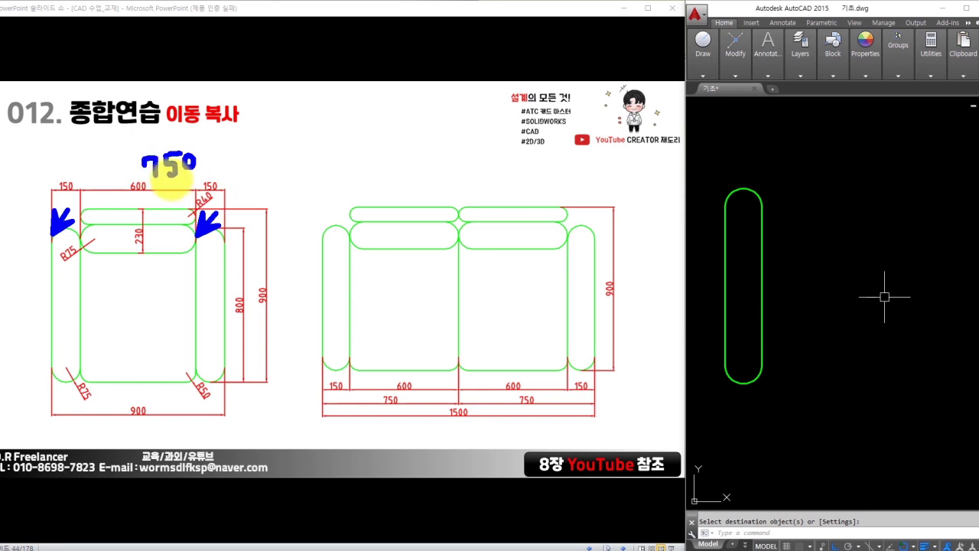
key(e)
mouse_move(77, 230)
mouse_down()
mouse_move(115, 214)
mouse_move(94, 235)
mouse_up()
mouse_move(226, 242)
mouse_down()
mouse_move(265, 221)
mouse_move(238, 241)
mouse_up()
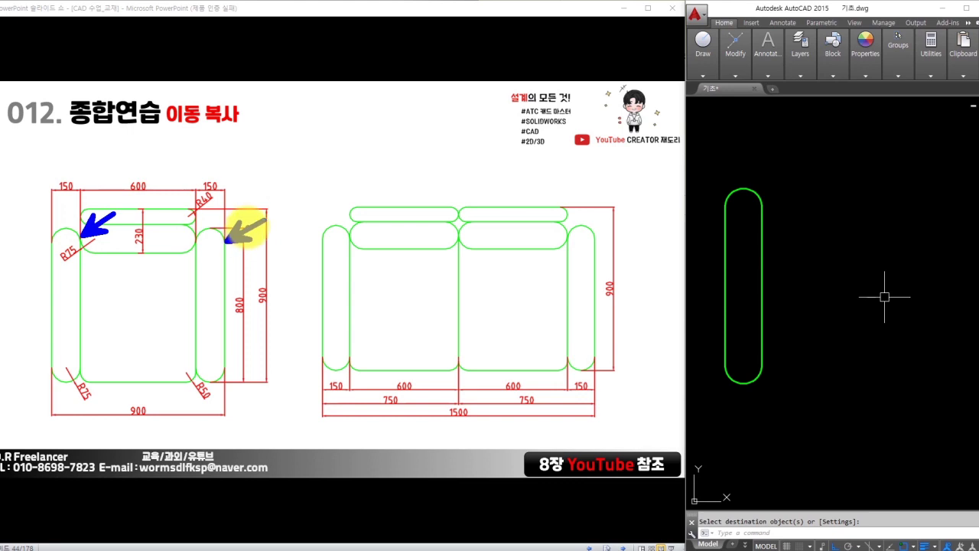
mouse_move(128, 287)
mouse_down()
mouse_move(122, 304)
mouse_move(156, 301)
mouse_up()
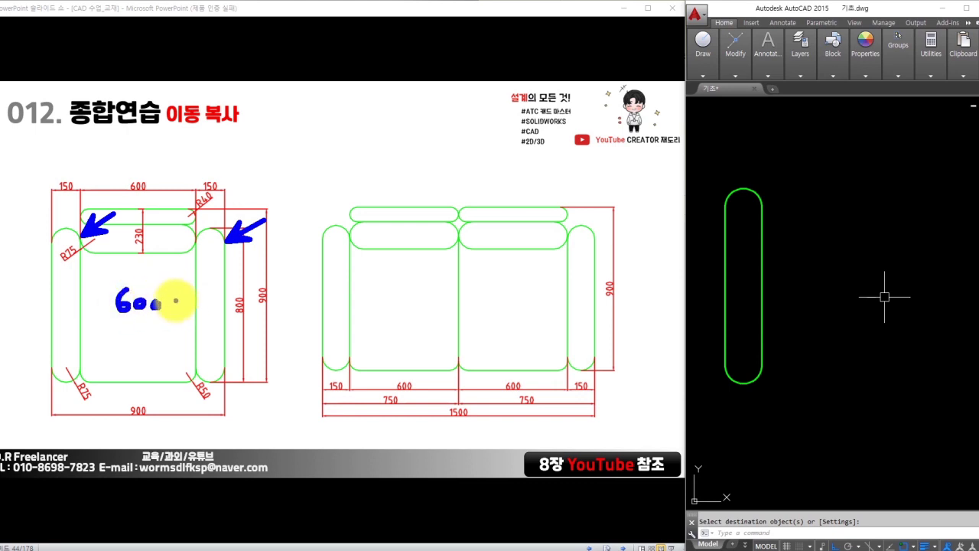
key(e)
text(co)
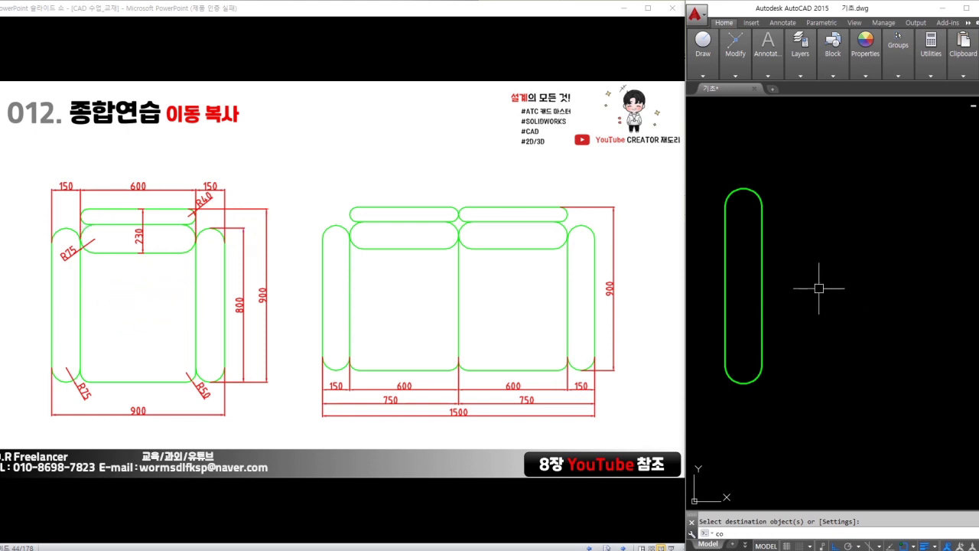
key(Return)
Copy the rounded arm slot 750 units to the right.
drag(795, 168, 693, 411)
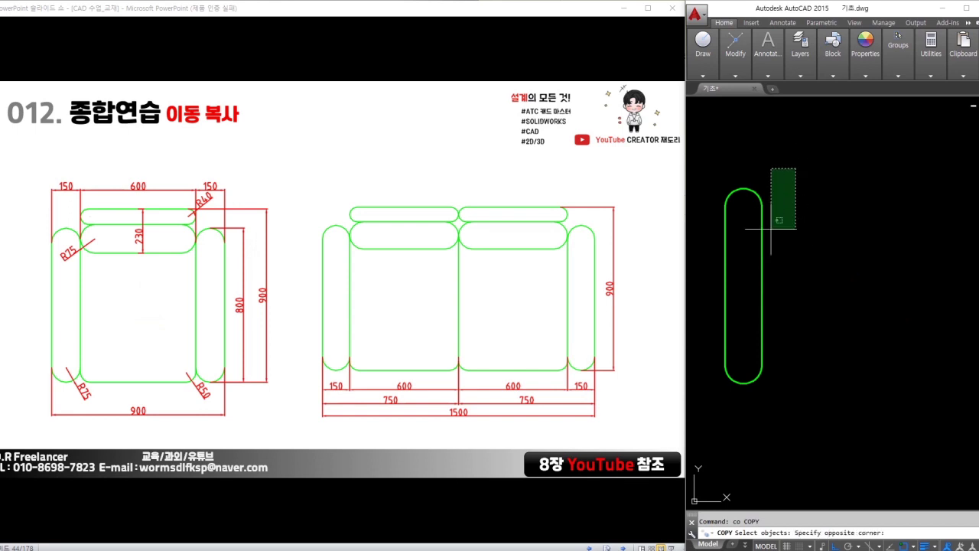
key(Return)
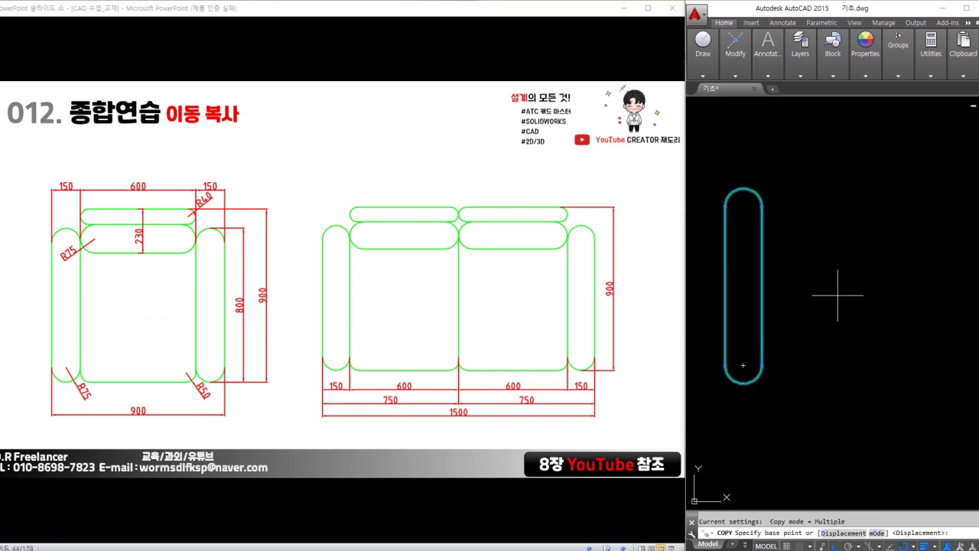
click(799, 316)
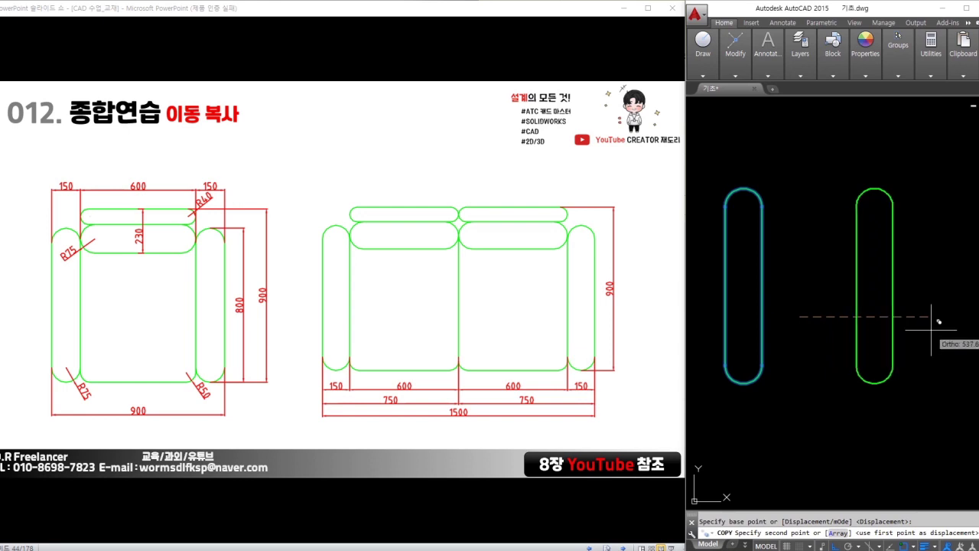
text(750)
key(Return)
key(Escape)
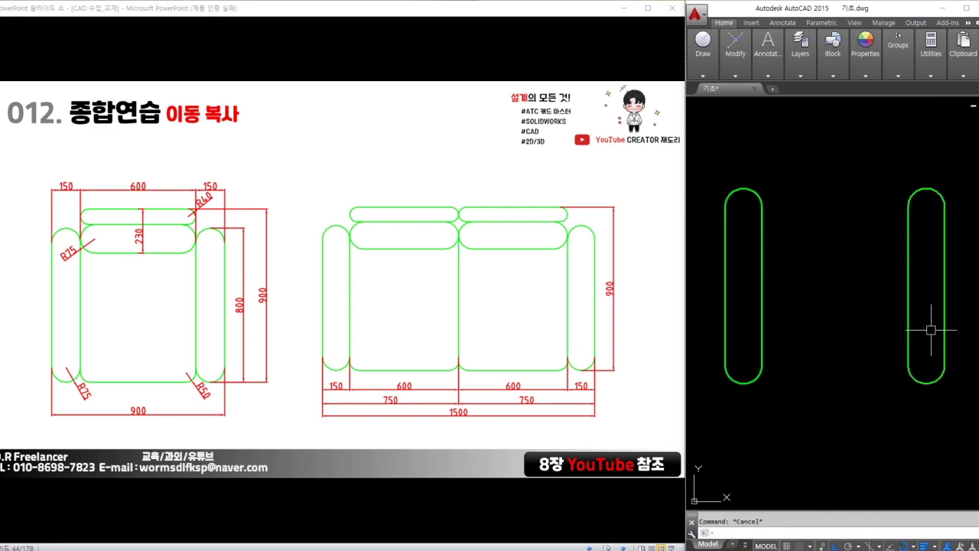
Draw a line joining the bottoms of the two arm slots.
text(l)
key(Return)
click(745, 384)
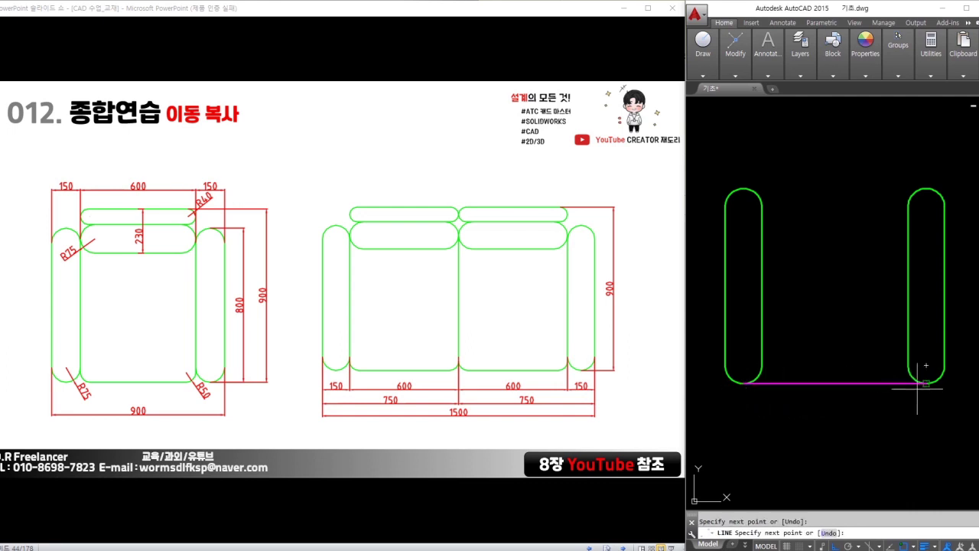
key(Escape)
scroll(767, 398, up, 4)
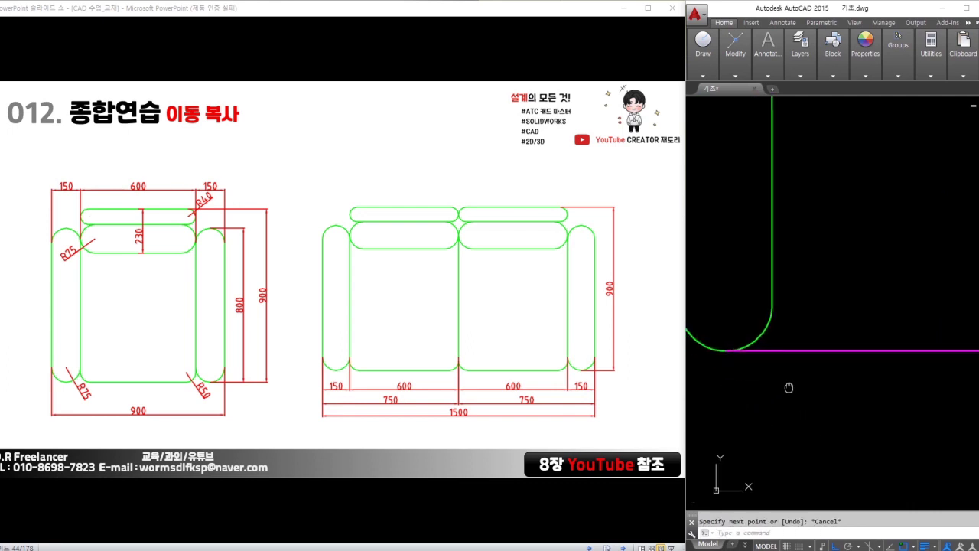
drag(799, 306, 769, 350)
drag(756, 301, 771, 317)
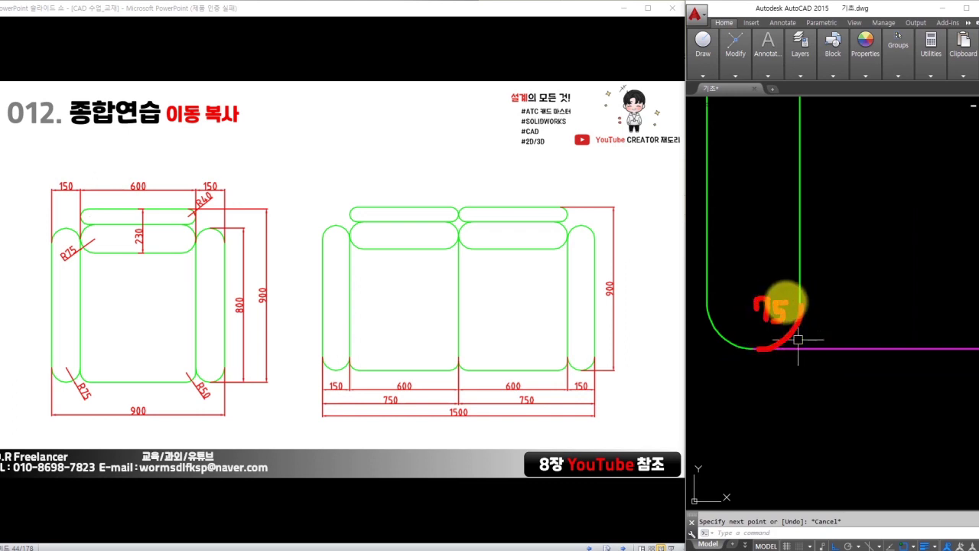
mouse_move(800, 325)
mouse_down()
mouse_move(829, 348)
mouse_move(828, 334)
mouse_up()
drag(850, 316, 849, 318)
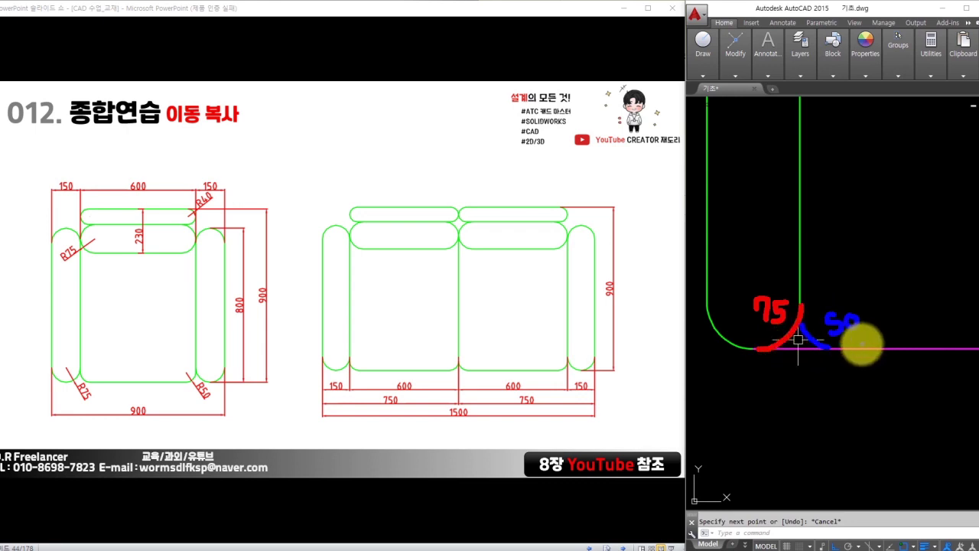
key(ctrl+z)
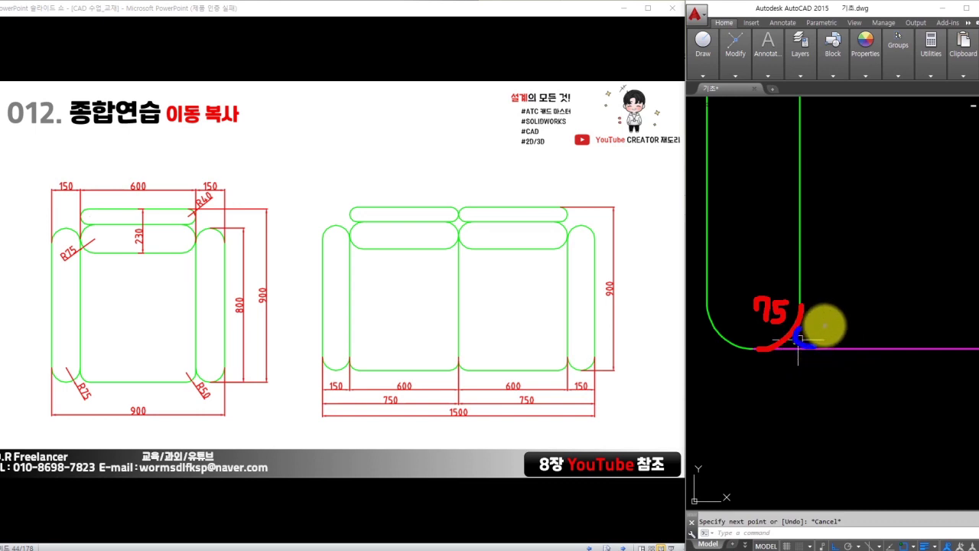
key(Escape)
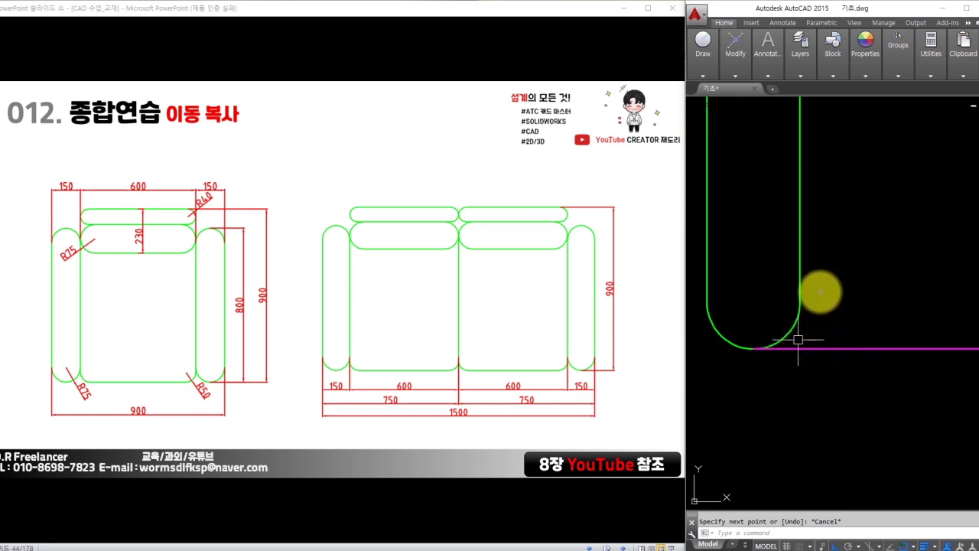
drag(805, 267, 844, 265)
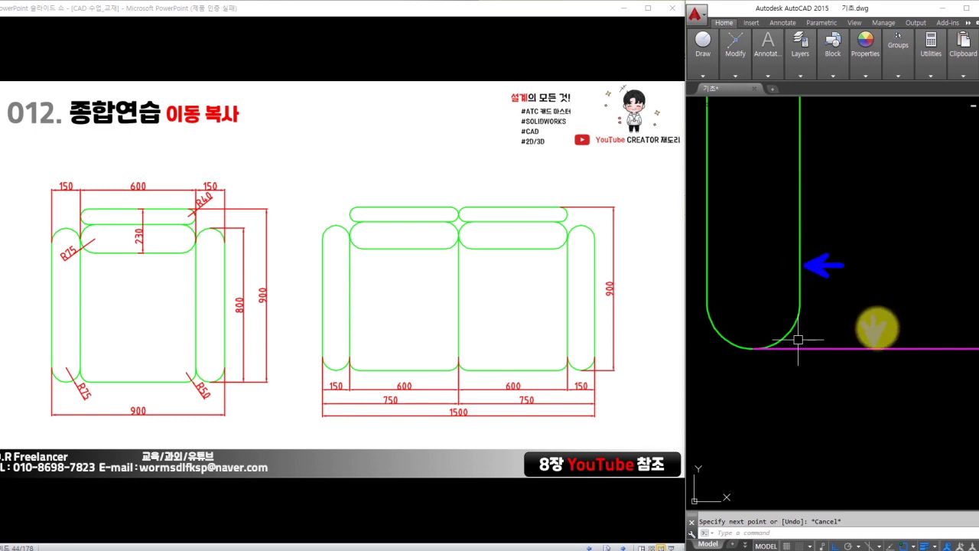
drag(873, 314, 874, 346)
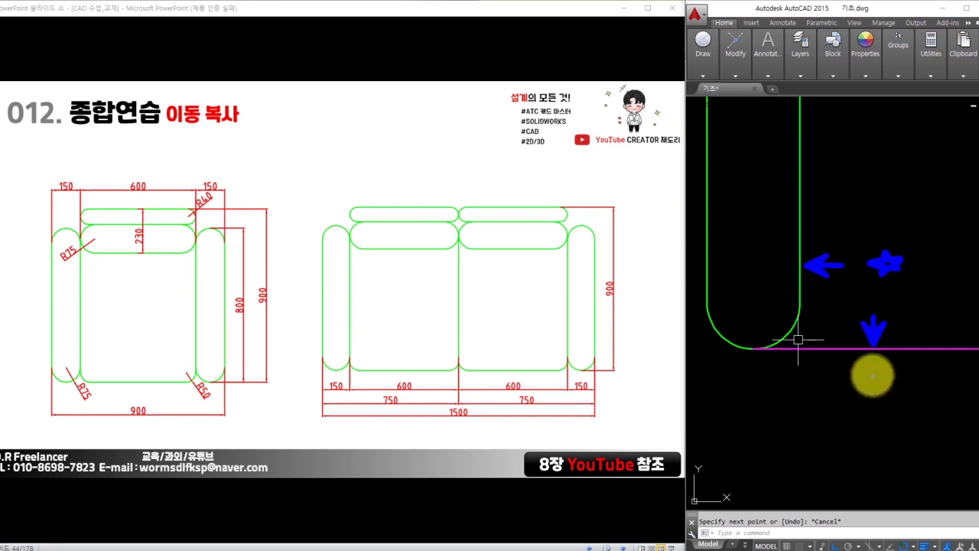
mouse_move(918, 295)
mouse_down()
mouse_move(909, 321)
mouse_move(932, 302)
mouse_up()
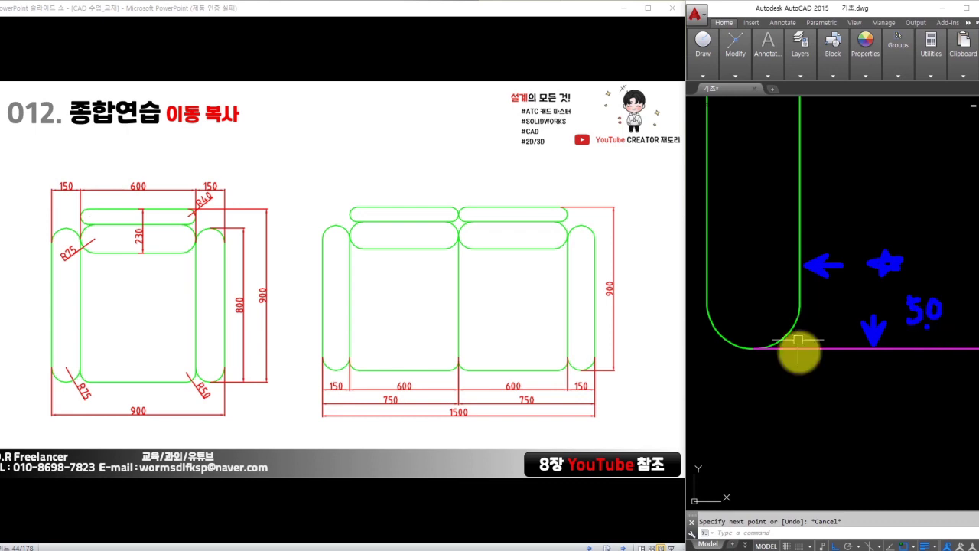
key(Escape)
text(c)
key(Return)
Draw a radius-50 circle tangent to the left slot's side and the bottom line.
text(t)
key(Return)
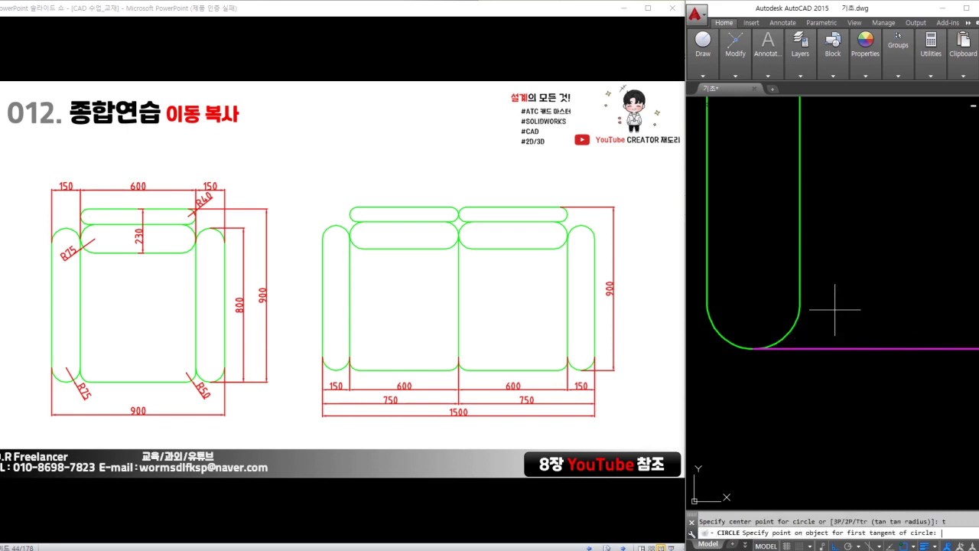
click(802, 289)
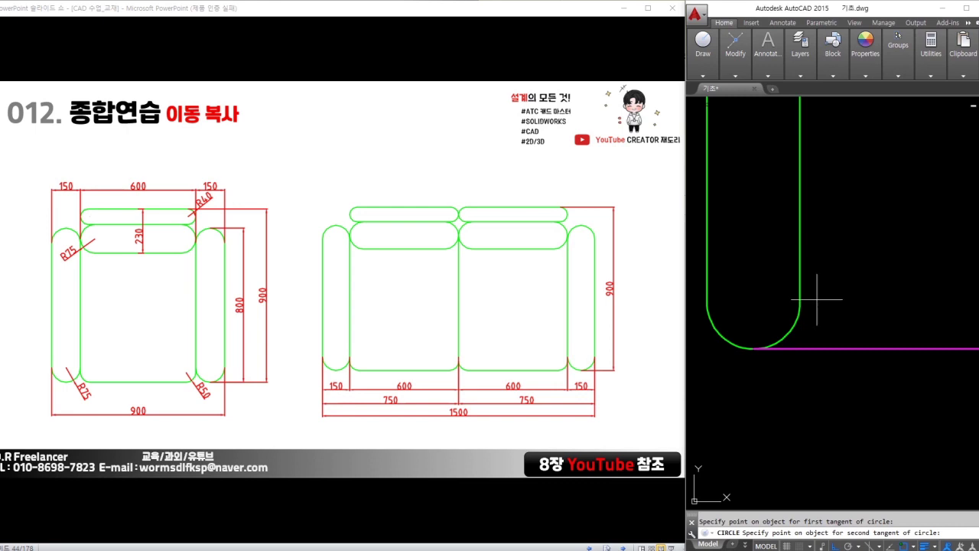
click(855, 346)
text(50)
key(Return)
scroll(784, 326, up, 1)
scroll(787, 321, up, 2)
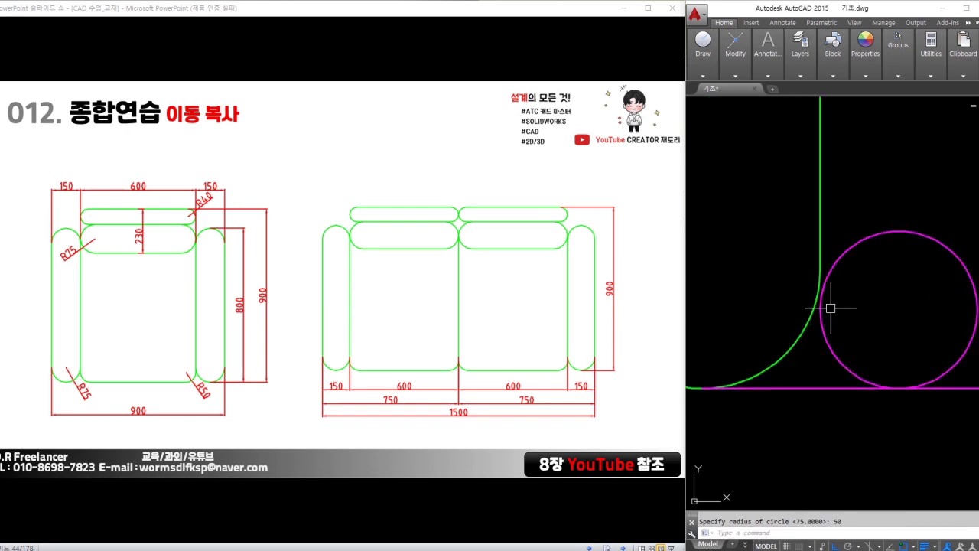
Trim the helper circle down to the rounded corner arc.
key(Return)
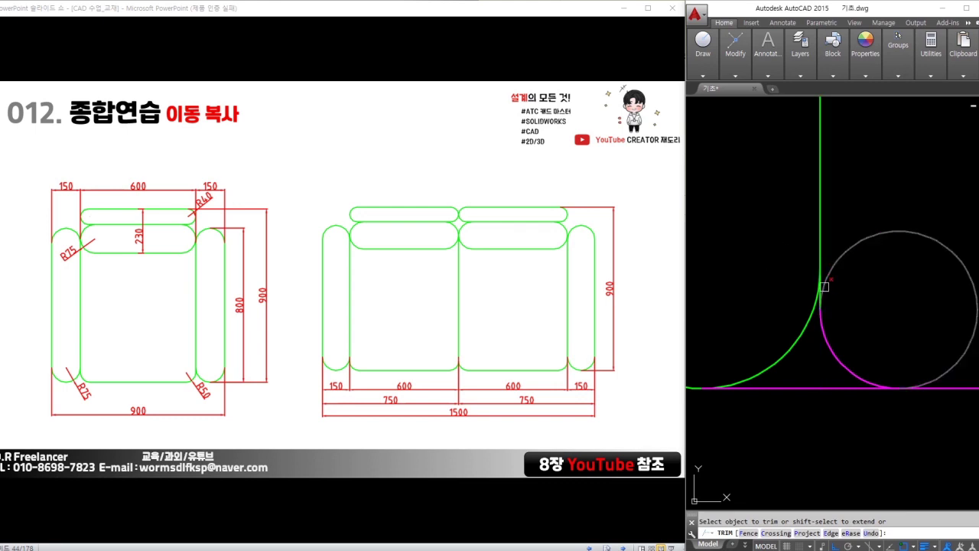
click(837, 268)
key(Escape)
scroll(867, 328, down, 3)
scroll(809, 303, down, 2)
mouse_move(864, 356)
middle_down()
mouse_move(883, 345)
mouse_move(808, 354)
mouse_move(883, 321)
mouse_move(871, 323)
middle_up()
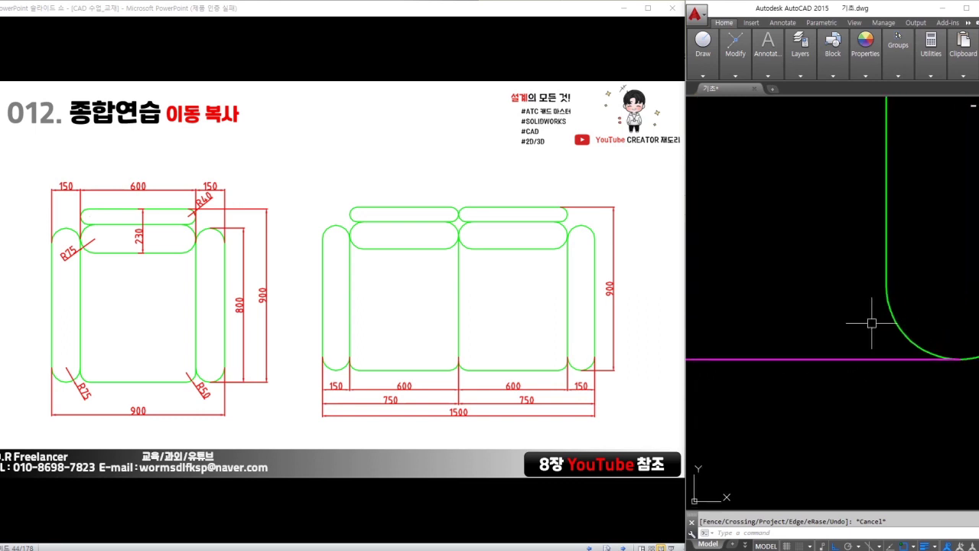
Draw a radius-50 circle tangent to the right arm's side and the bottom line.
text(c)
key(Return)
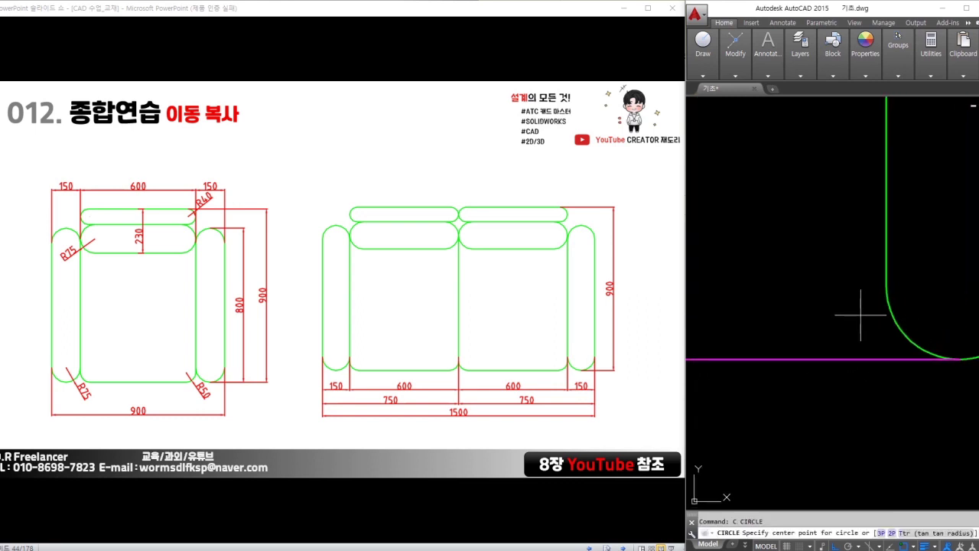
text(t)
key(Return)
click(879, 256)
click(818, 357)
key(Return)
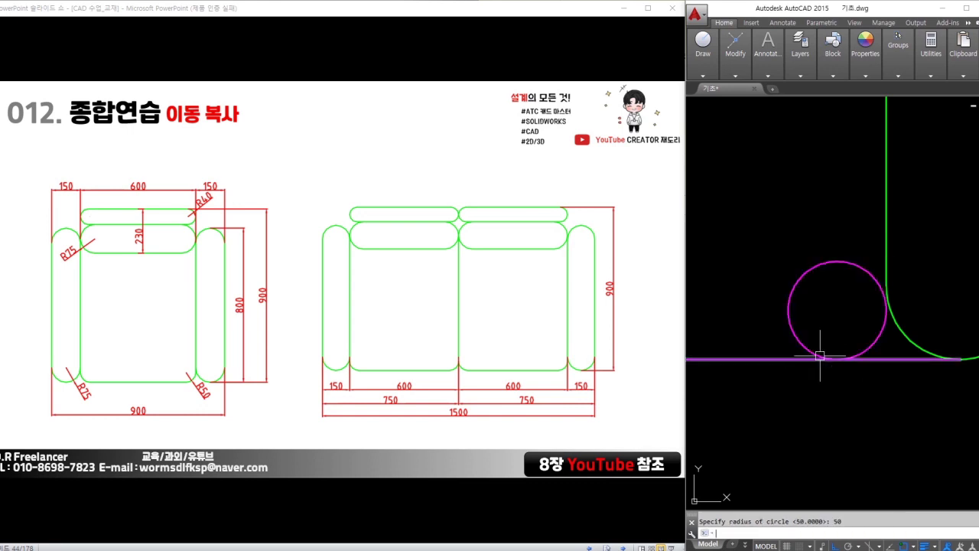
scroll(876, 310, up, 3)
scroll(902, 271, down, 1)
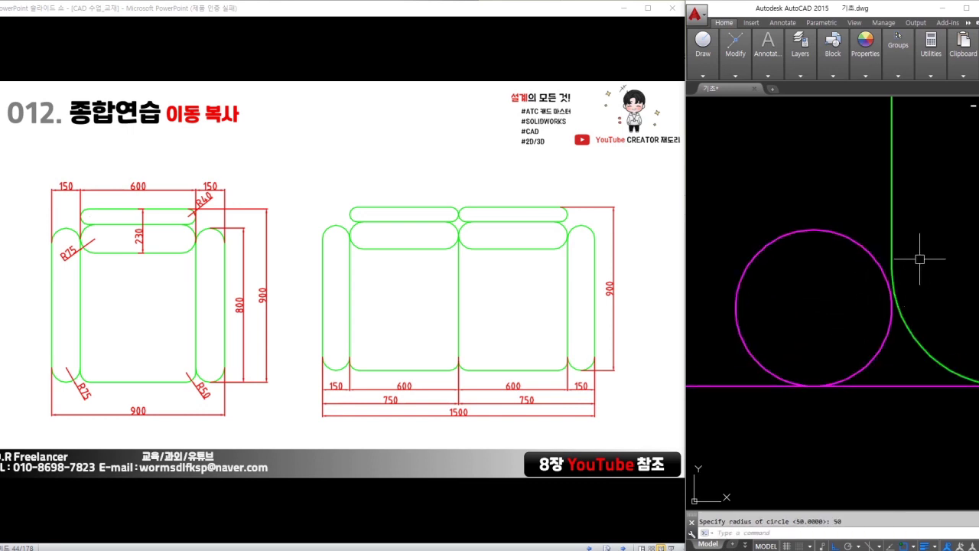
Trim the circle's upper arc and the bottom line stub past the corner.
text(tr)
key(Return)
key(Return)
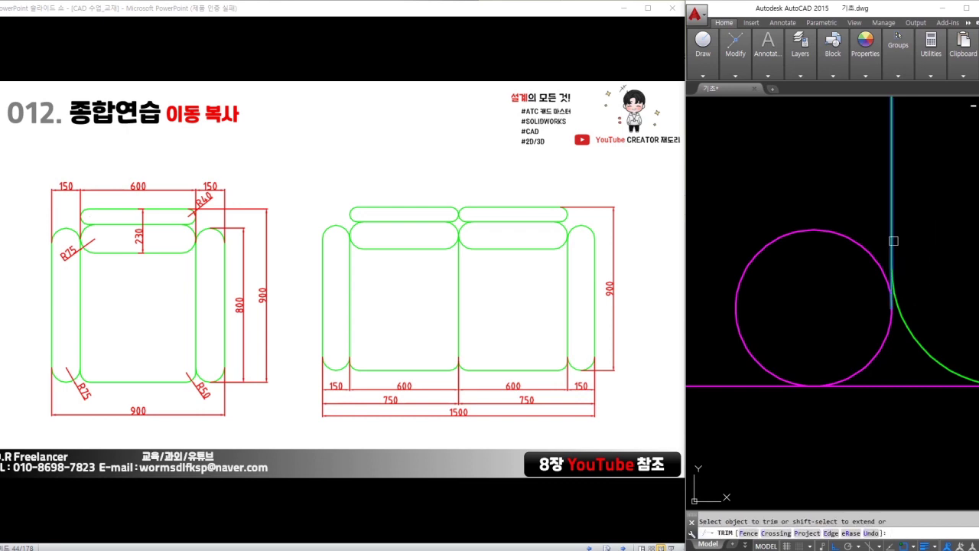
click(860, 243)
click(889, 386)
scroll(892, 397, down, 2)
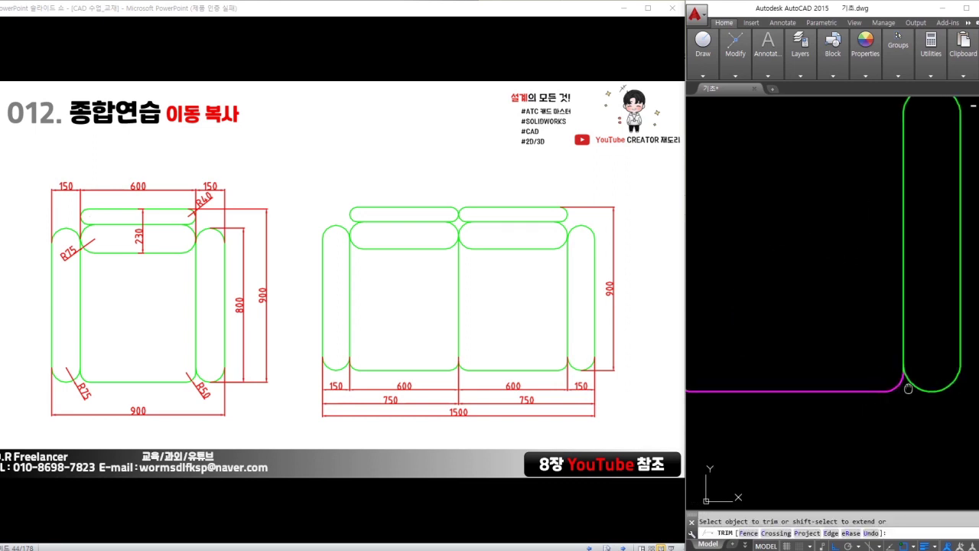
key(Escape)
Match the magenta bottom line to the green outline.
text(ma)
key(Return)
click(966, 352)
click(976, 351)
click(708, 449)
key(Return)
scroll(868, 388, down, 1)
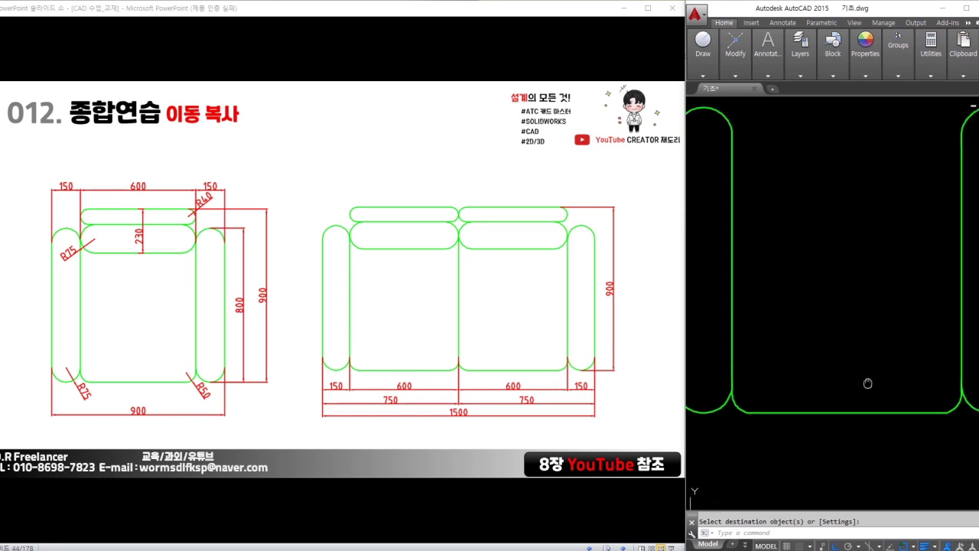
scroll(865, 390, down, 1)
scroll(864, 383, down, 1)
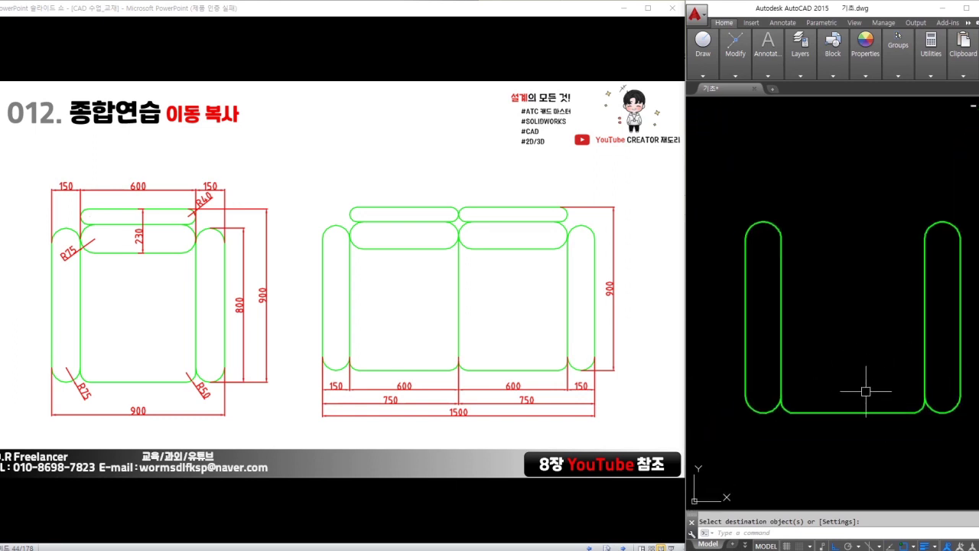
Mark the sofa's bottom line with an arrow and a note showing the upward offset distance.
click(853, 413)
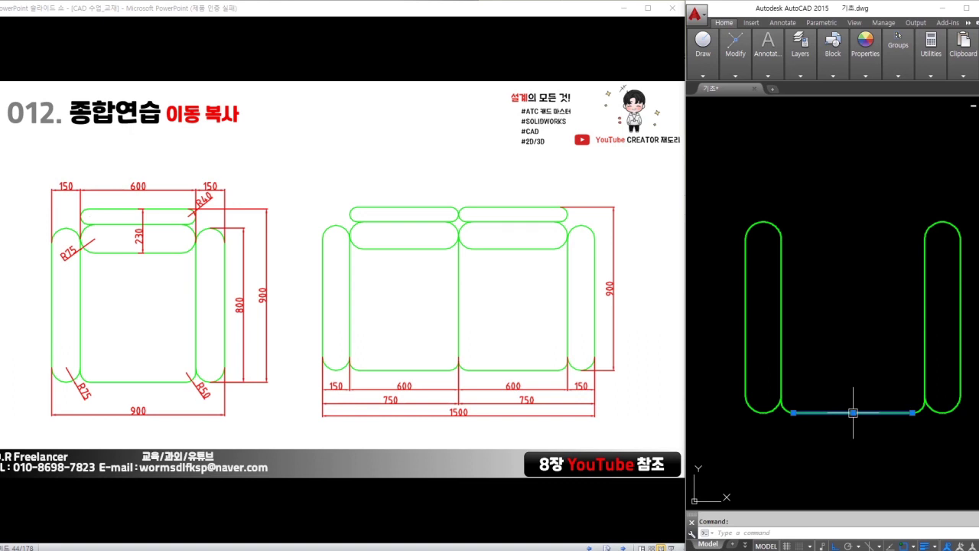
drag(856, 198, 855, 407)
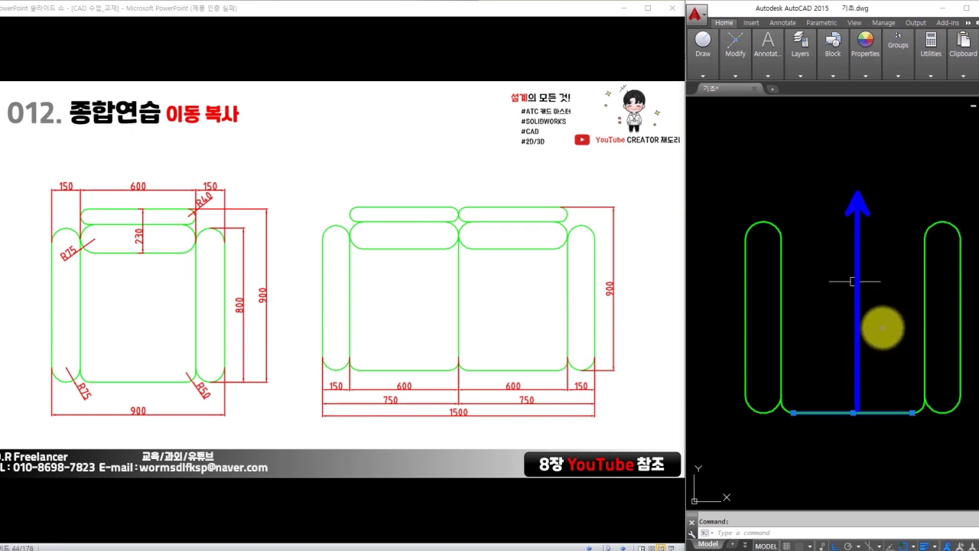
mouse_move(875, 328)
mouse_down()
mouse_move(882, 356)
mouse_move(895, 335)
mouse_up()
drag(912, 335, 910, 336)
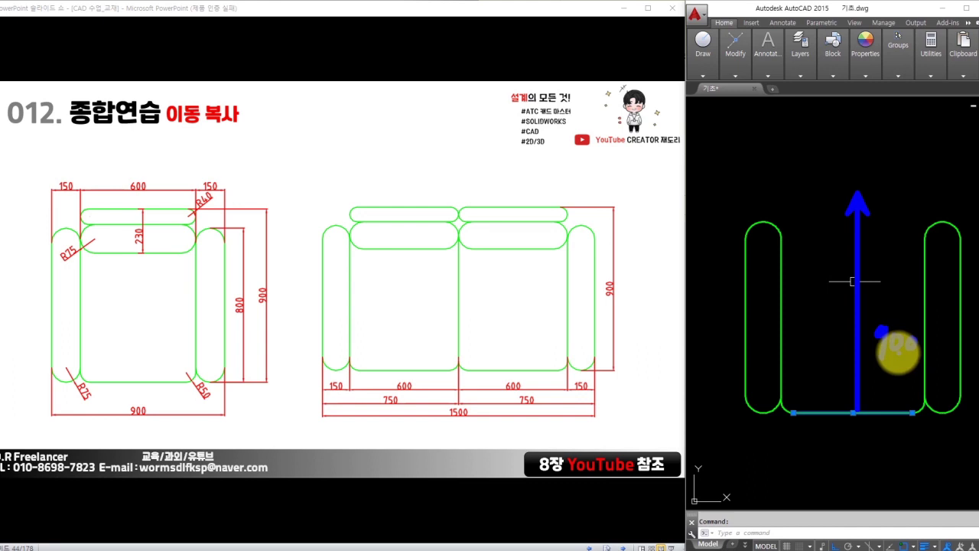
Offset the bottom line 900 upward to form the sofa's back line.
text(o)
key(Return)
text(900)
key(Return)
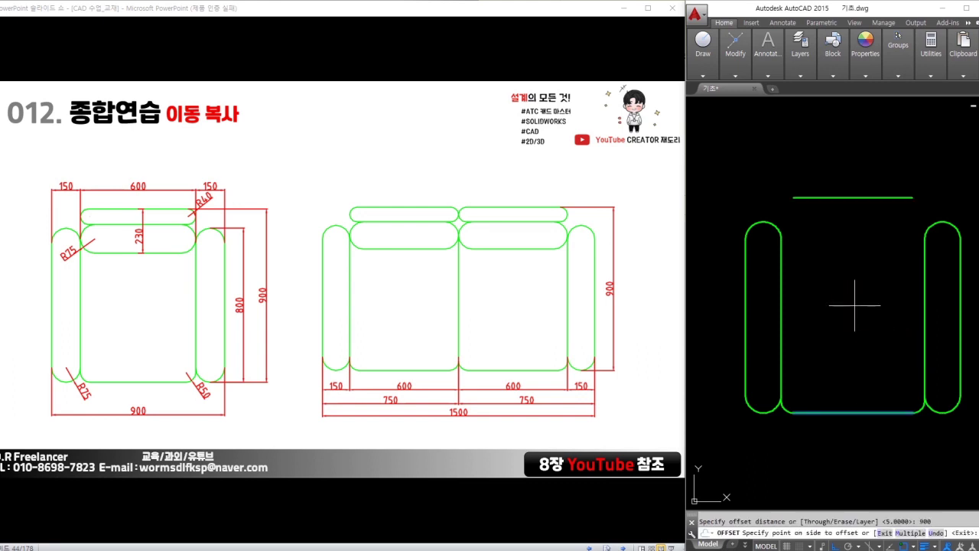
click(846, 311)
key(Escape)
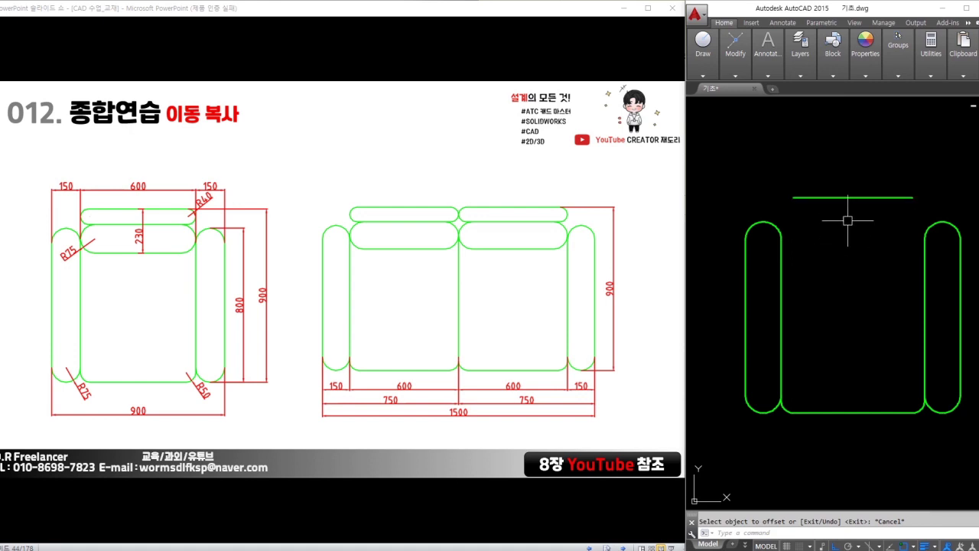
text(o)
Offset the new back line downward for the cushion edge and note the 150 depth.
key(Return)
click(854, 197)
click(838, 265)
key(Escape)
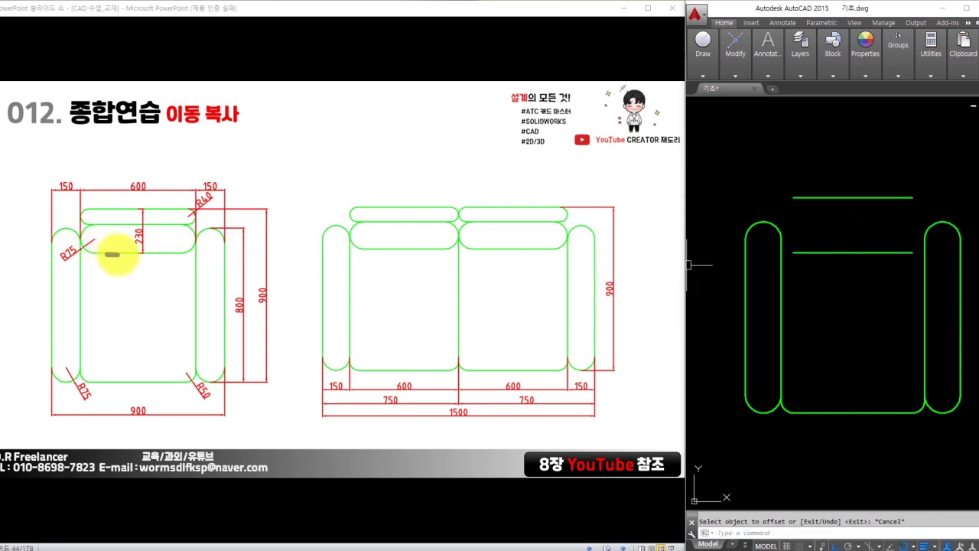
click(113, 250)
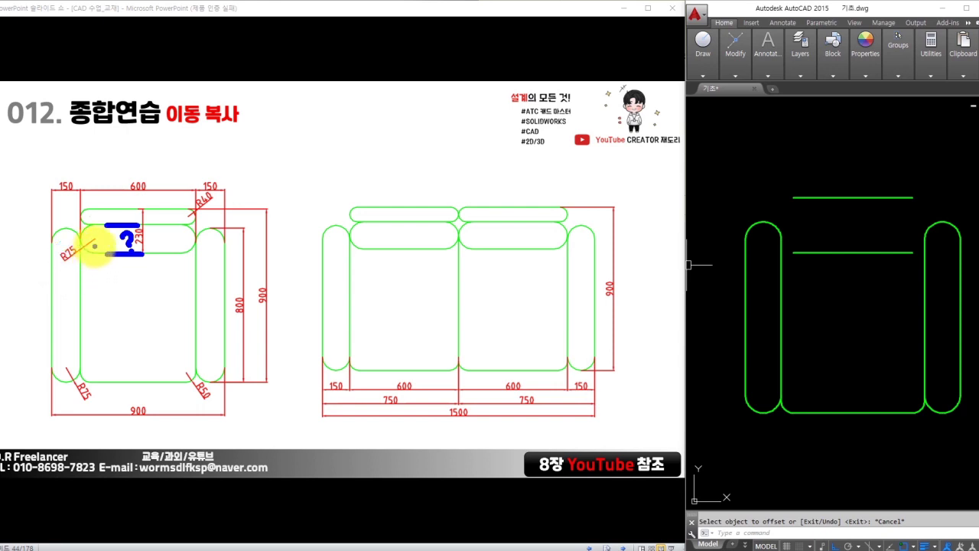
mouse_move(111, 269)
mouse_down()
mouse_move(111, 286)
mouse_move(140, 284)
mouse_move(139, 273)
mouse_up()
Offset the cushion line 150 upward to add a third horizontal line.
key(e)
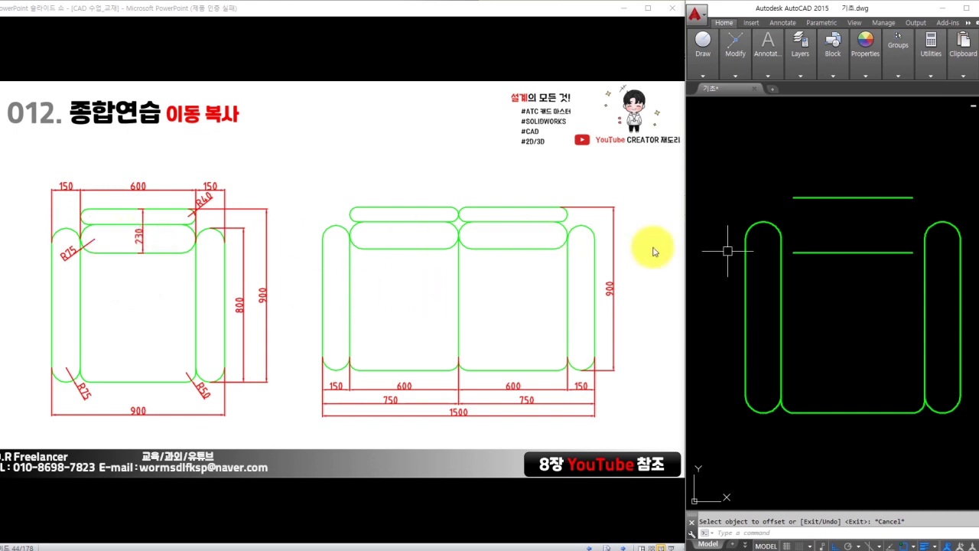
click(731, 191)
text(o)
key(Return)
text(150)
key(Return)
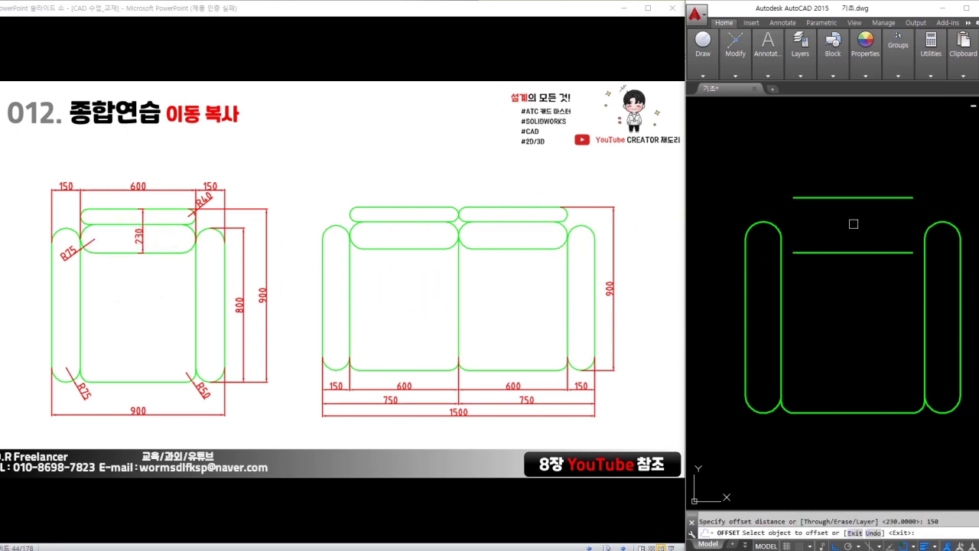
click(853, 253)
click(849, 231)
key(Escape)
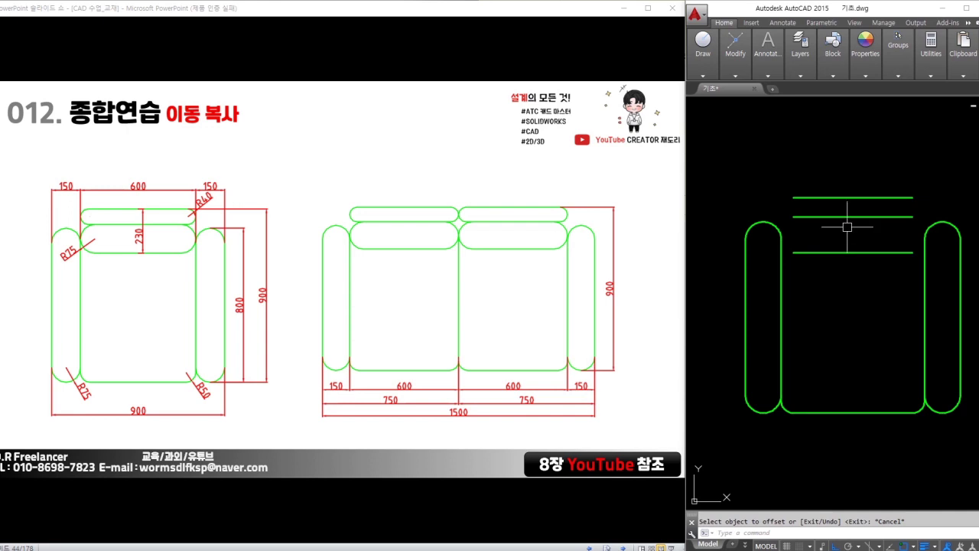
Draw vertical lines rising from the top corners of the left and right arms.
click(782, 236)
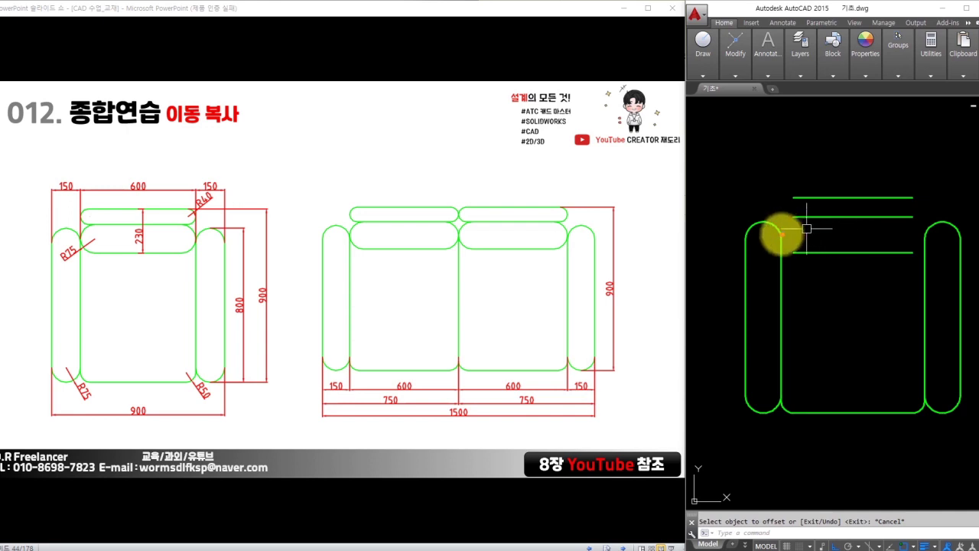
drag(781, 236, 782, 152)
drag(927, 229, 927, 145)
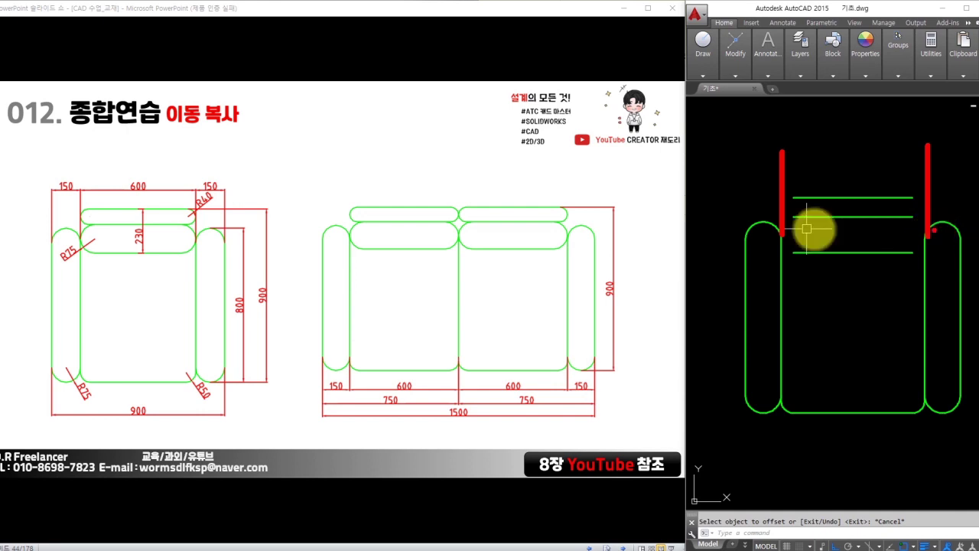
key(Escape)
text(l)
key(Return)
click(781, 239)
click(794, 149)
key(Return)
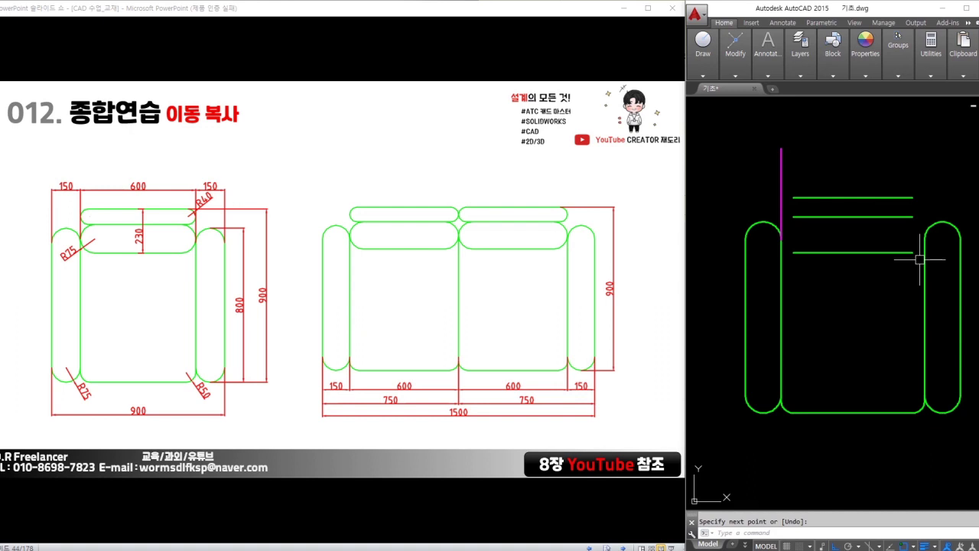
key(Return)
click(925, 240)
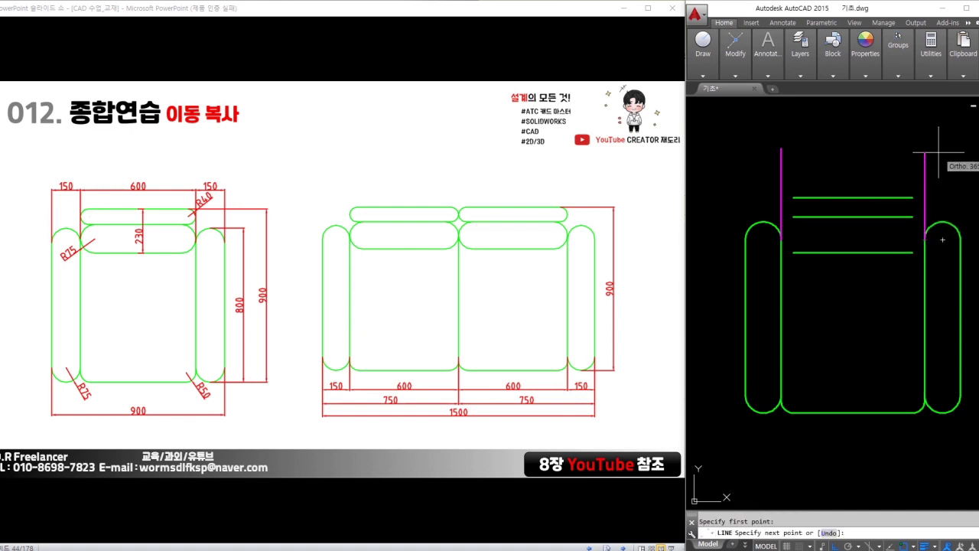
click(939, 152)
key(Return)
middle_drag(888, 211, 885, 226)
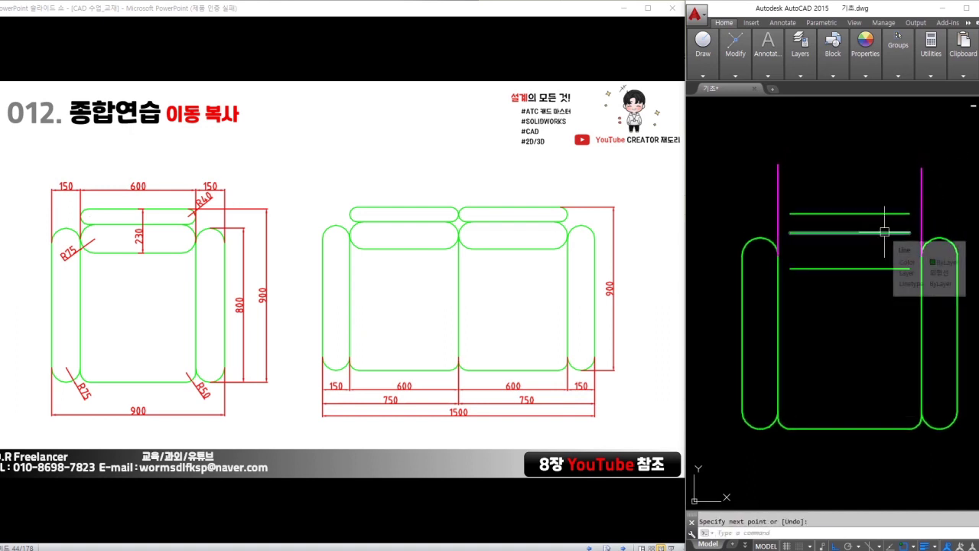
Extend the backrest horizontals to the side lines and trim off the side lines' tops.
text(tr)
key(Return)
key(Return)
shift+click(821, 177)
shift+click(876, 297)
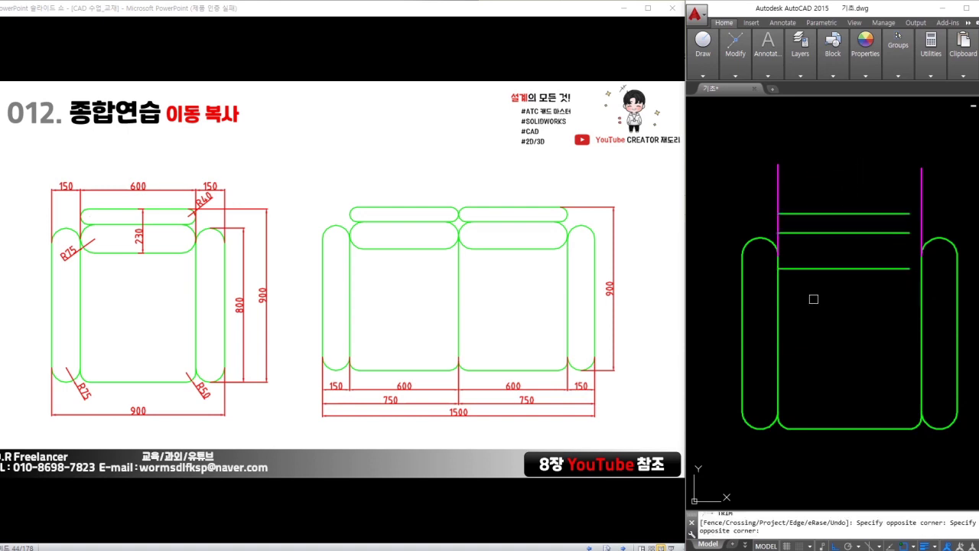
click(910, 297)
shift+click(893, 214)
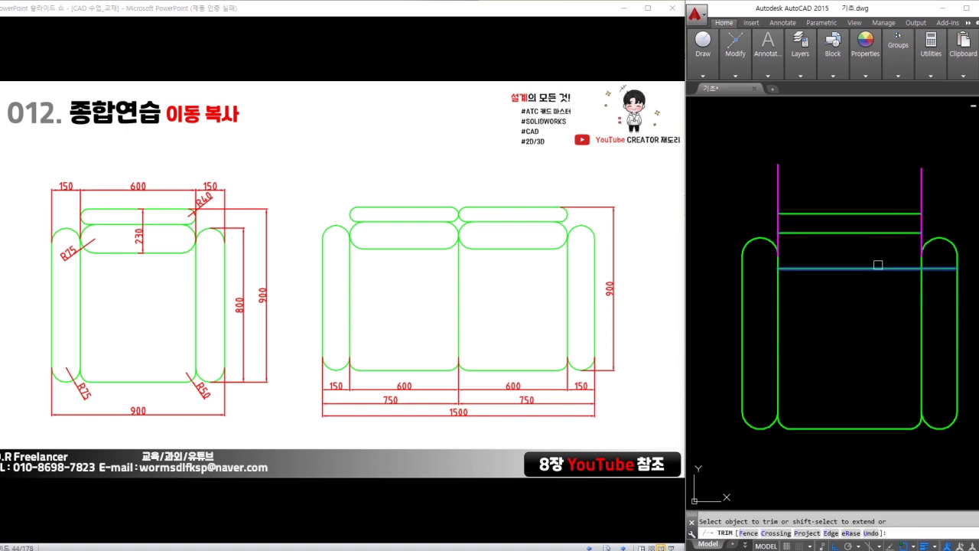
click(945, 185)
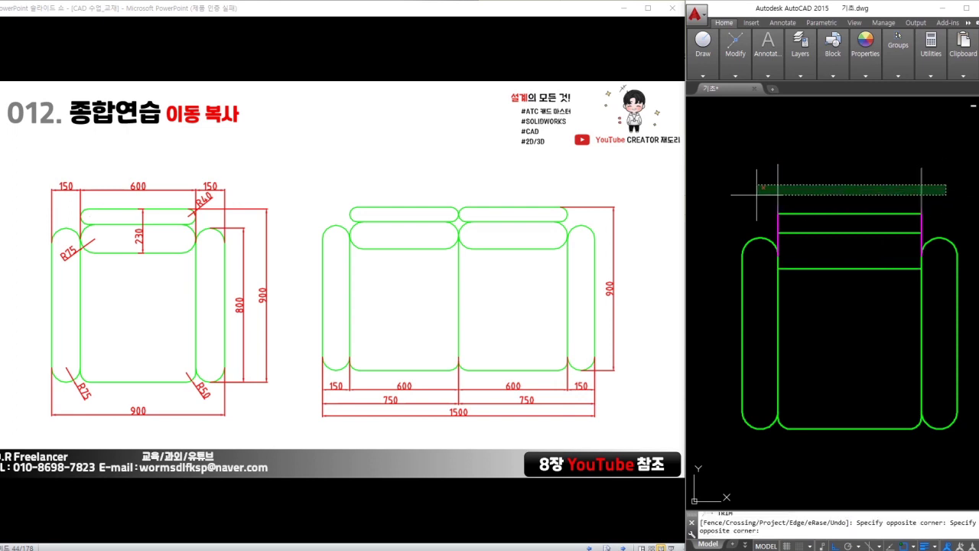
click(764, 199)
scroll(865, 233, up, 2)
key(Escape)
Recolour the magenta side lines green by matching the green top line's properties.
text(ma)
key(Return)
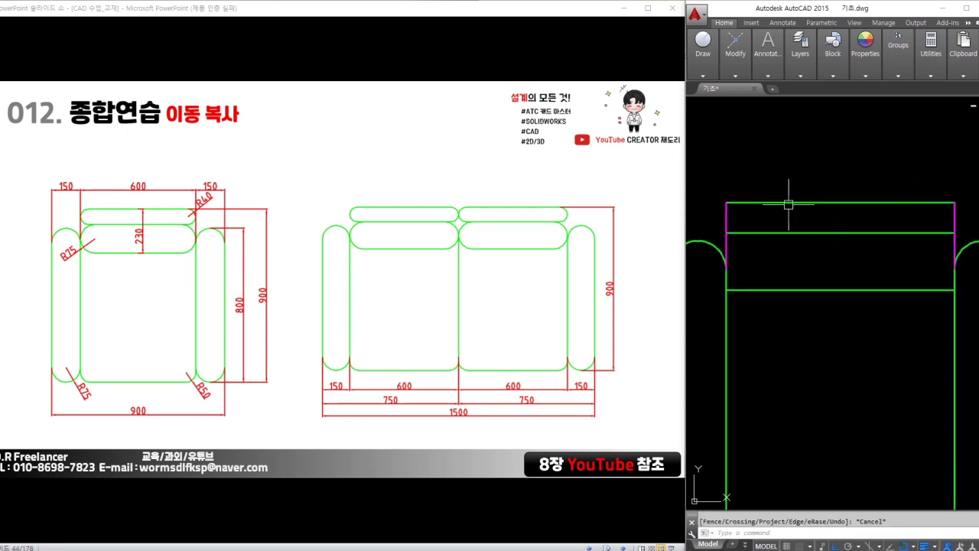
click(779, 202)
click(965, 198)
click(723, 226)
key(Escape)
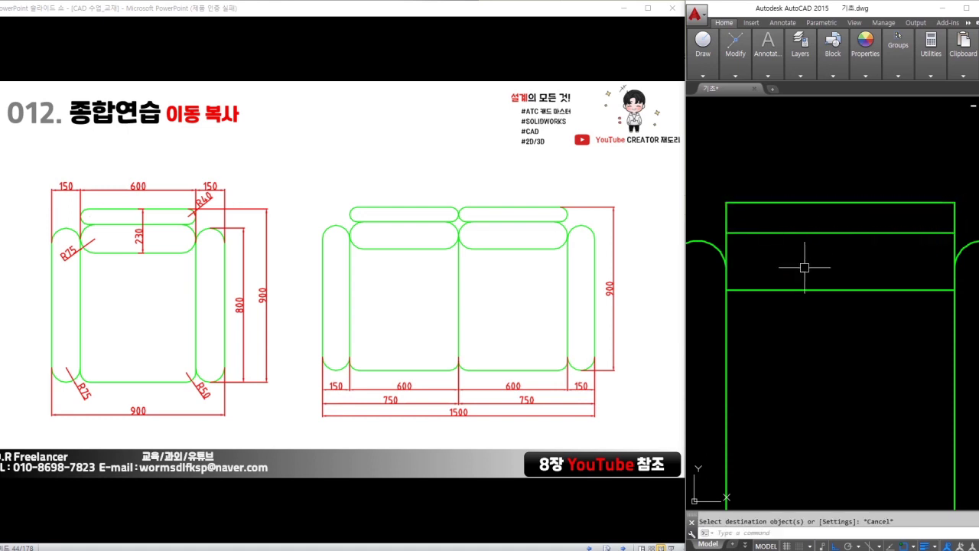
Draw a radius-40 tangent circle at one end of the backrest band.
mouse_move(746, 204)
mouse_down()
mouse_move(736, 229)
mouse_move(767, 286)
mouse_up()
drag(925, 236, 923, 289)
mouse_move(933, 203)
mouse_down()
mouse_move(946, 210)
mouse_move(941, 230)
mouse_up()
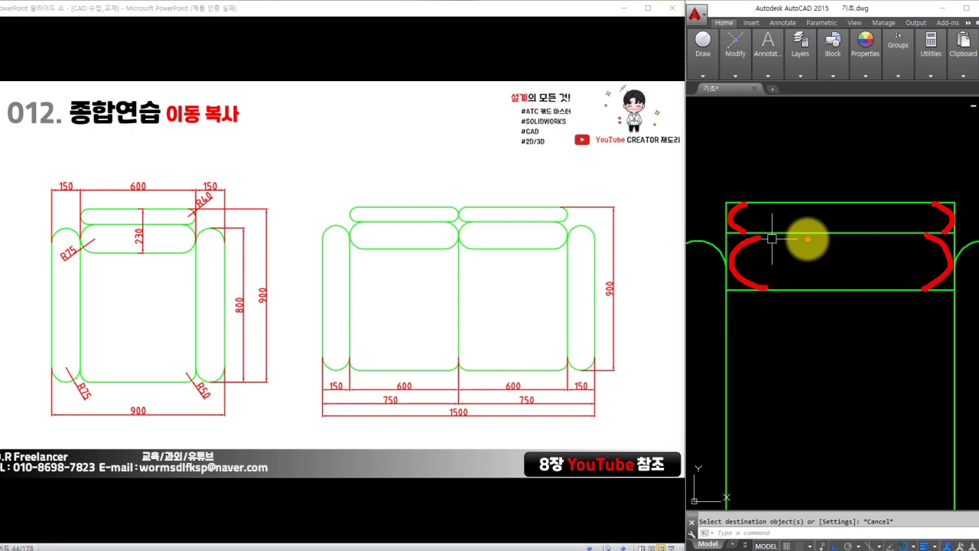
text(c)
key(Return)
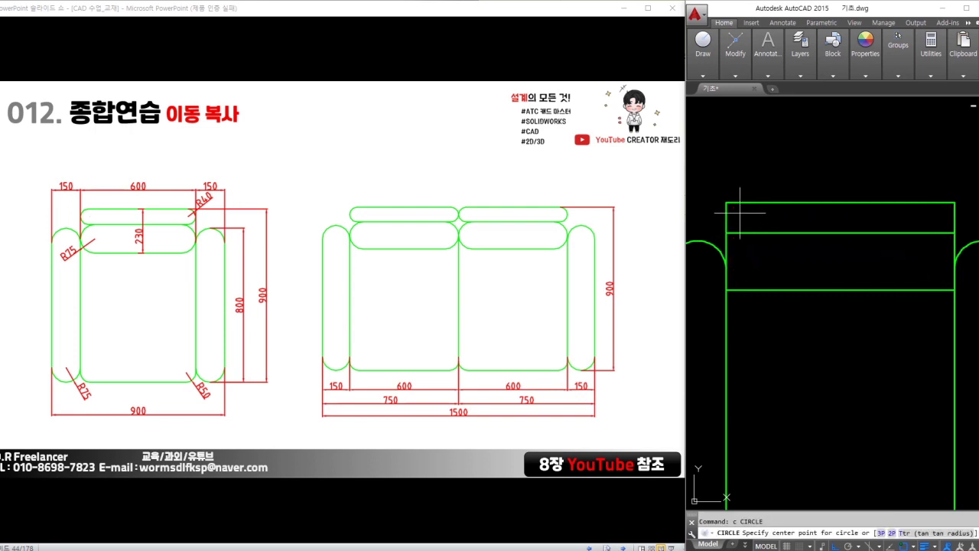
text(t)
key(Return)
scroll(737, 215, up, 2)
click(751, 197)
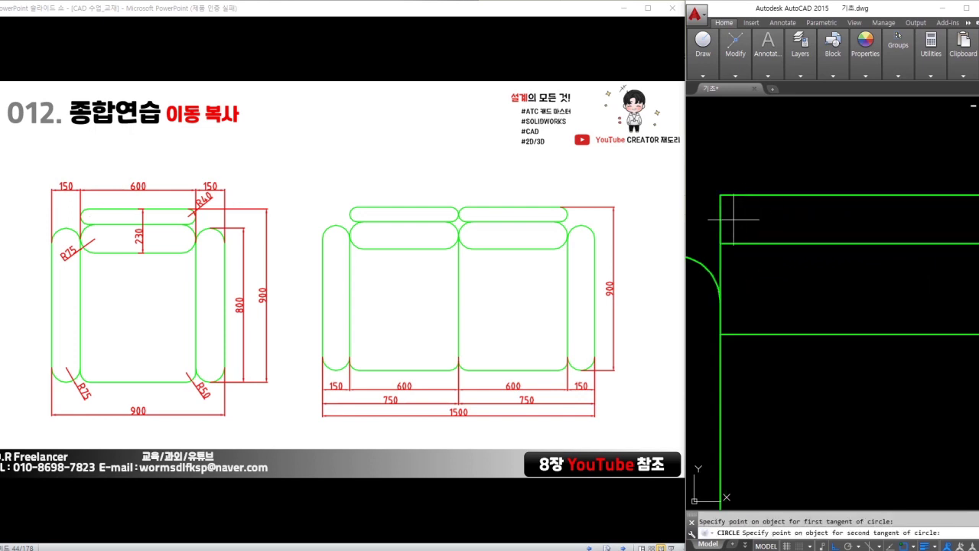
click(723, 224)
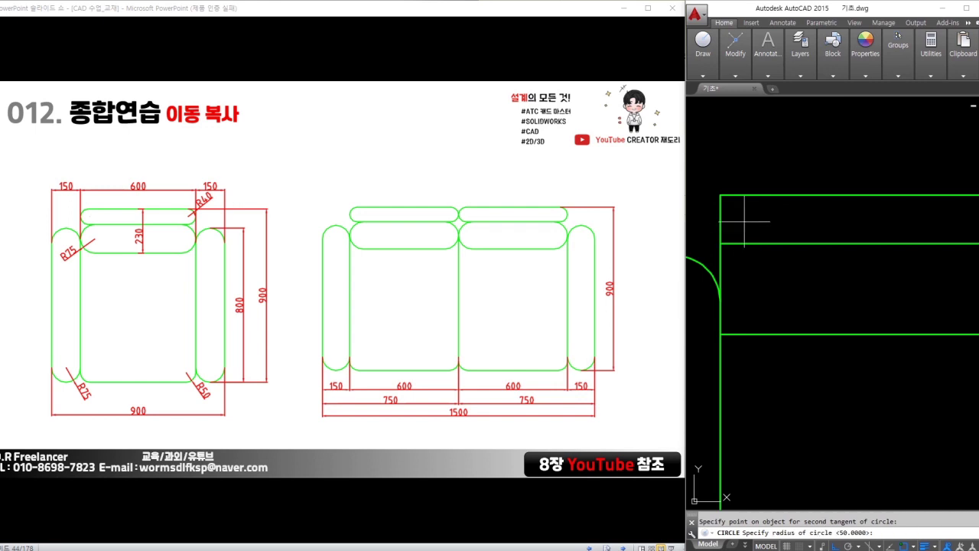
text(40)
key(Return)
Draw a matching radius-40 tangent circle at the opposite backrest end.
middle_drag(876, 251, 352, 252)
key(Return)
key(Return)
key(Escape)
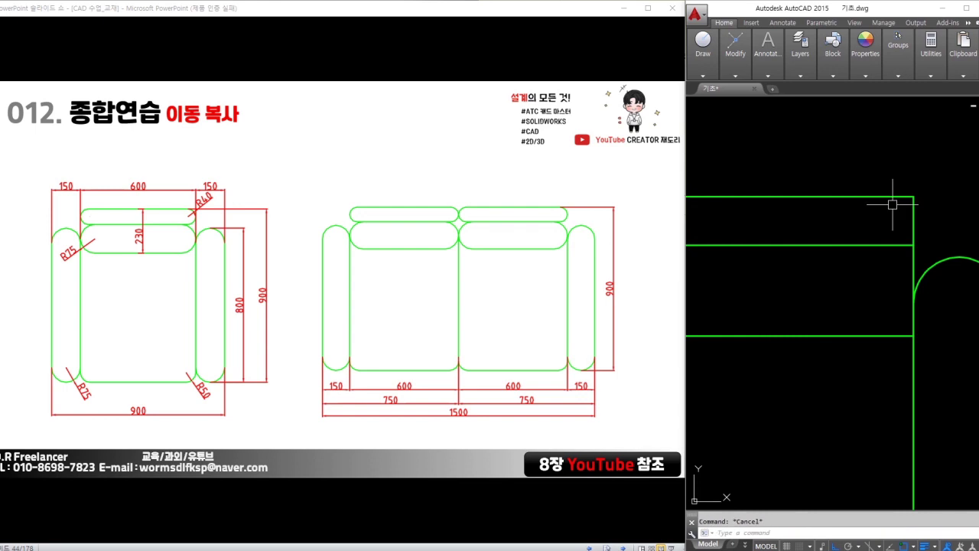
text(x)
key(Return)
text(t)
key(Return)
click(888, 198)
click(913, 224)
key(Return)
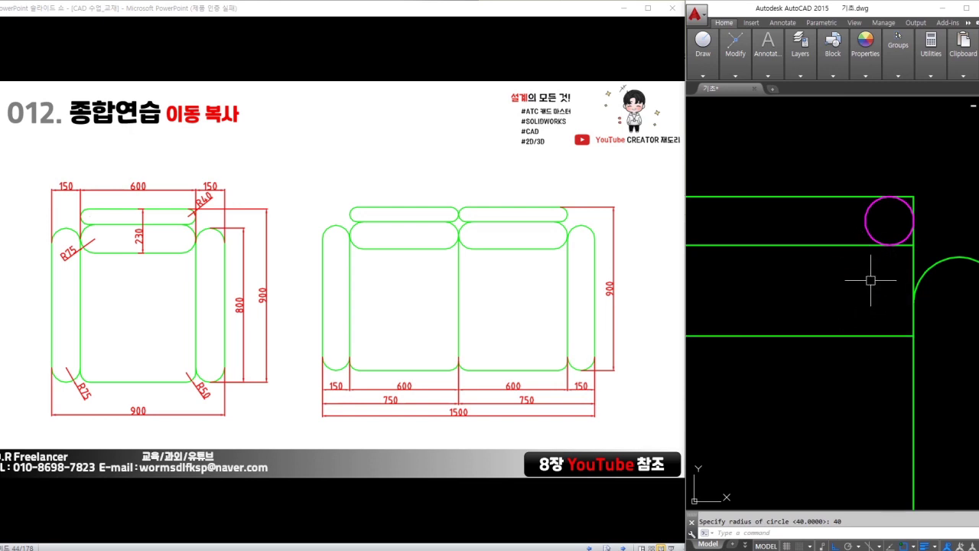
Draw a radius-75 circle tangent to the cushion's horizontal and vertical lines at one end.
key(Return)
text(t)
key(Return)
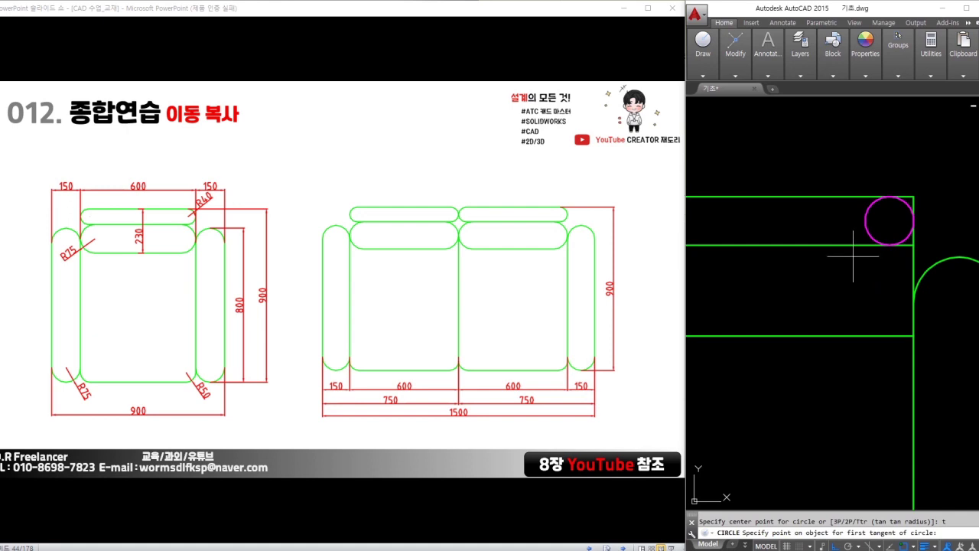
click(850, 246)
click(911, 271)
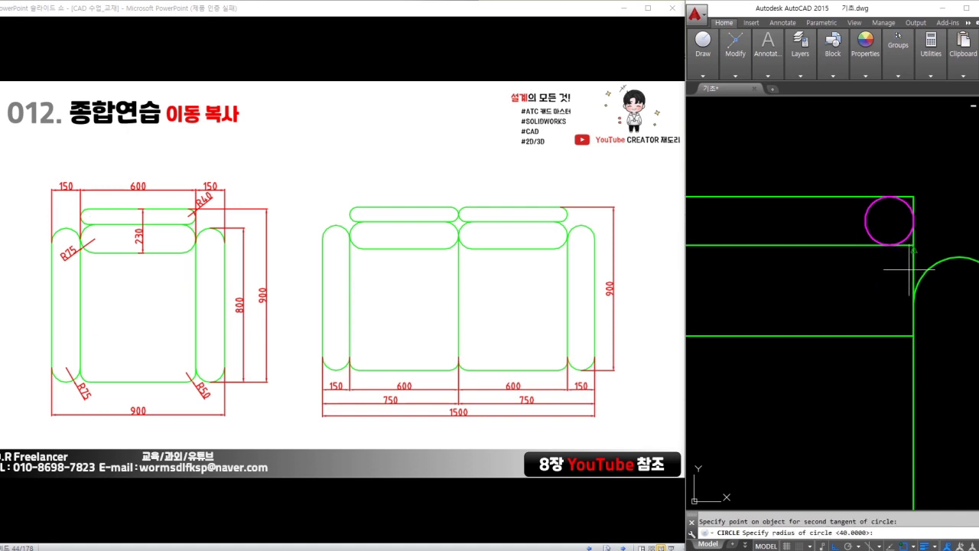
text(75)
key(Return)
scroll(806, 317, down, 3)
scroll(848, 284, up, 3)
Draw a second radius-75 tangent circle at the cushion's other end.
key(Return)
text(t)
key(Return)
click(836, 255)
click(793, 283)
text(5)
key(Return)
scroll(818, 287, down, 3)
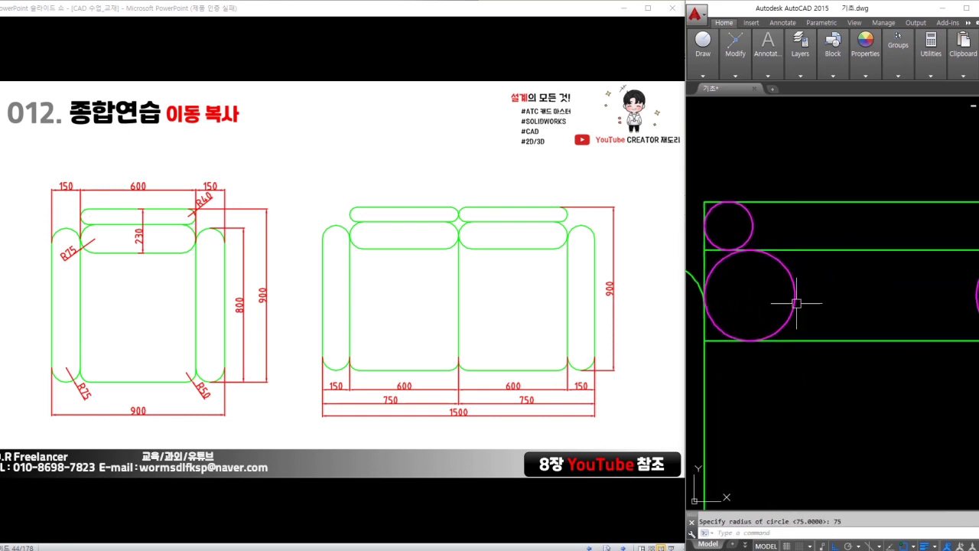
key(Return)
key(Return)
Trim away the inner arcs of the R40 and R75 circles and the square corners.
drag(878, 283, 750, 293)
drag(937, 220, 722, 270)
click(730, 225)
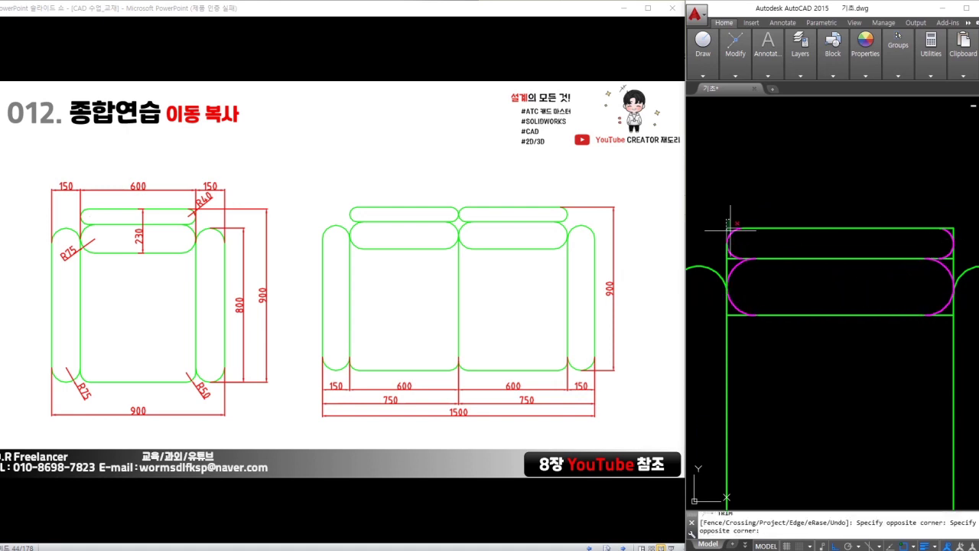
click(722, 265)
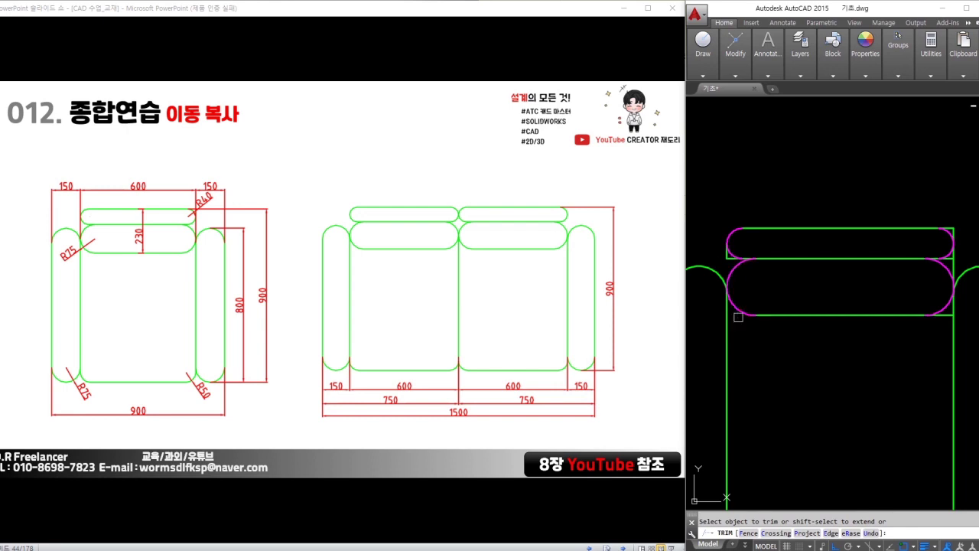
scroll(946, 318, up, 2)
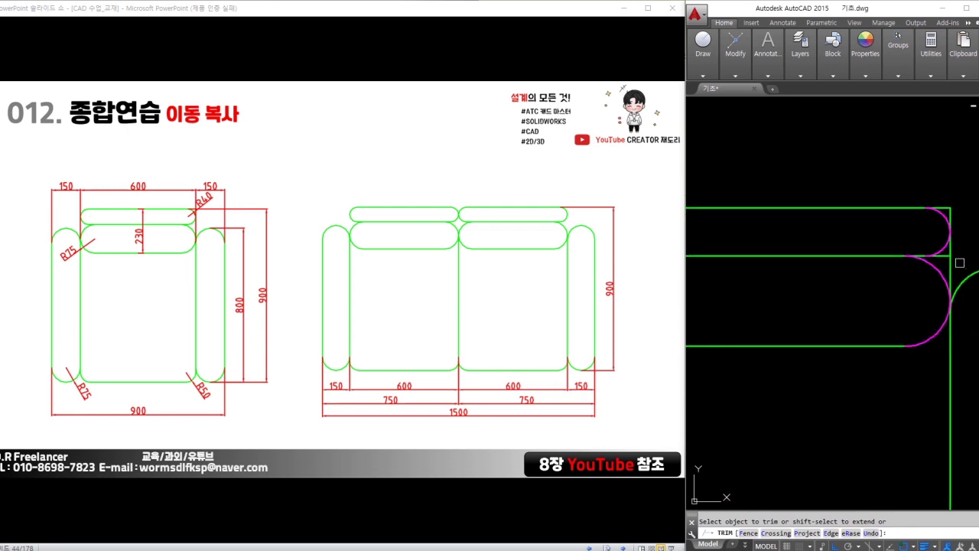
scroll(946, 313, up, 2)
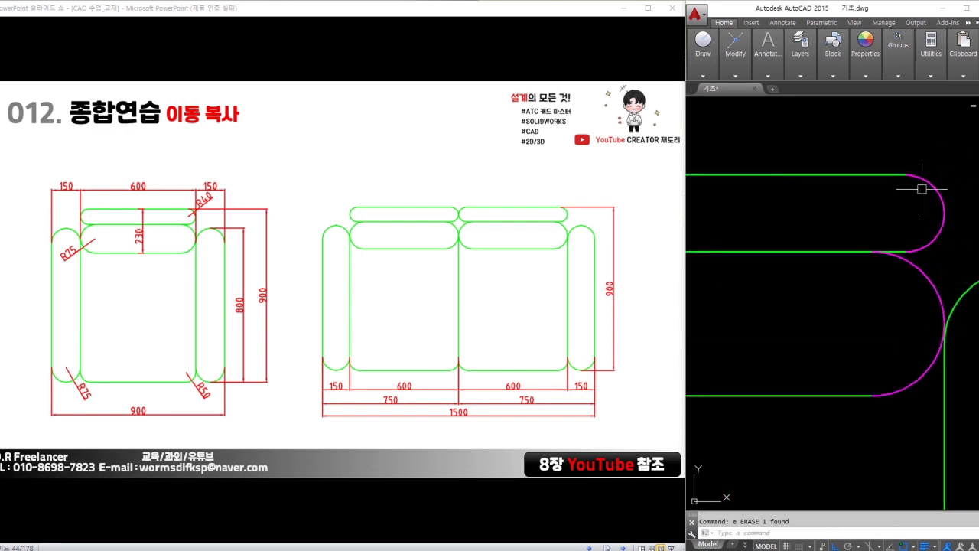
middle_drag(946, 179, 745, 237)
key(Escape)
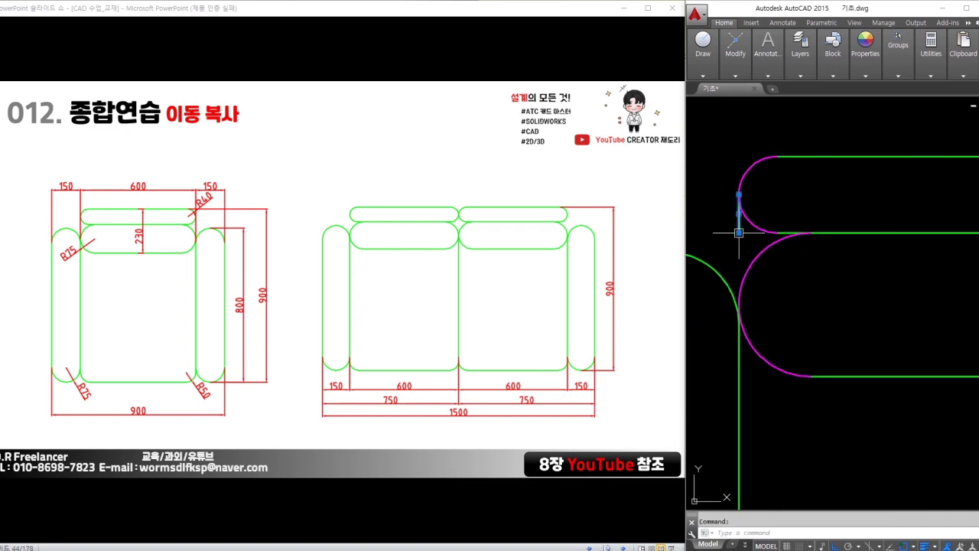
scroll(739, 207, down, 3)
Recolour the magenta arcs green by matching properties from the green outline.
text(ma)
click(816, 222)
click(920, 198)
key(Escape)
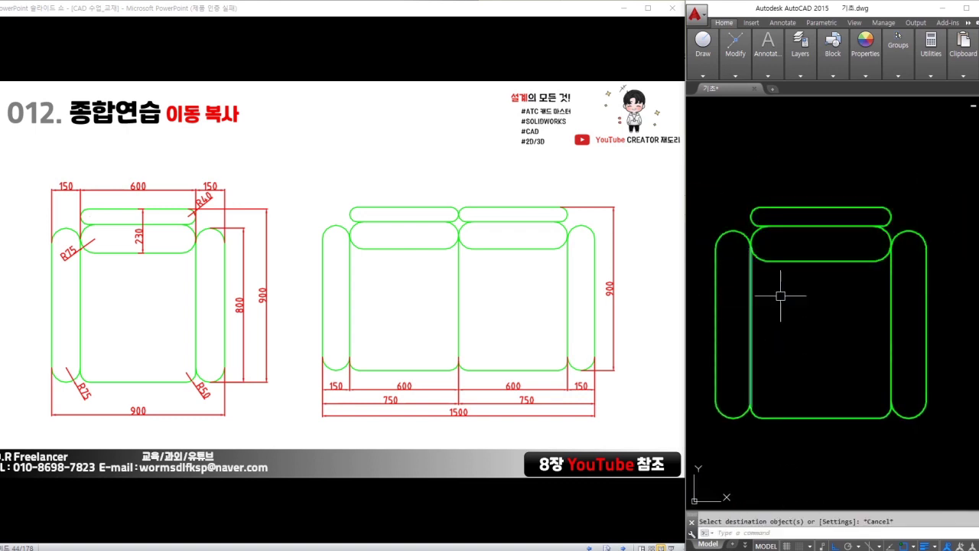
Copy the whole armchair straight up to place a duplicate above the original.
scroll(860, 362, down, 2)
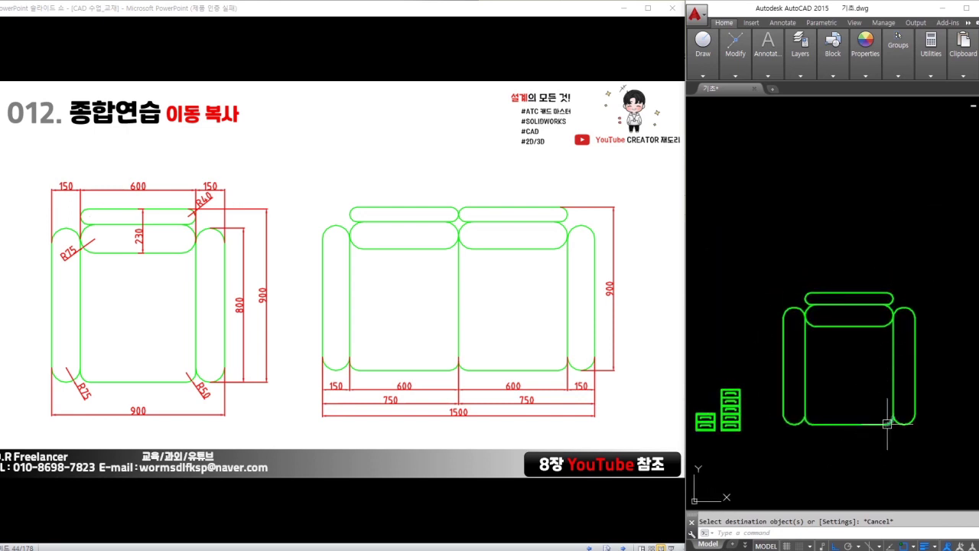
middle_drag(886, 423, 856, 427)
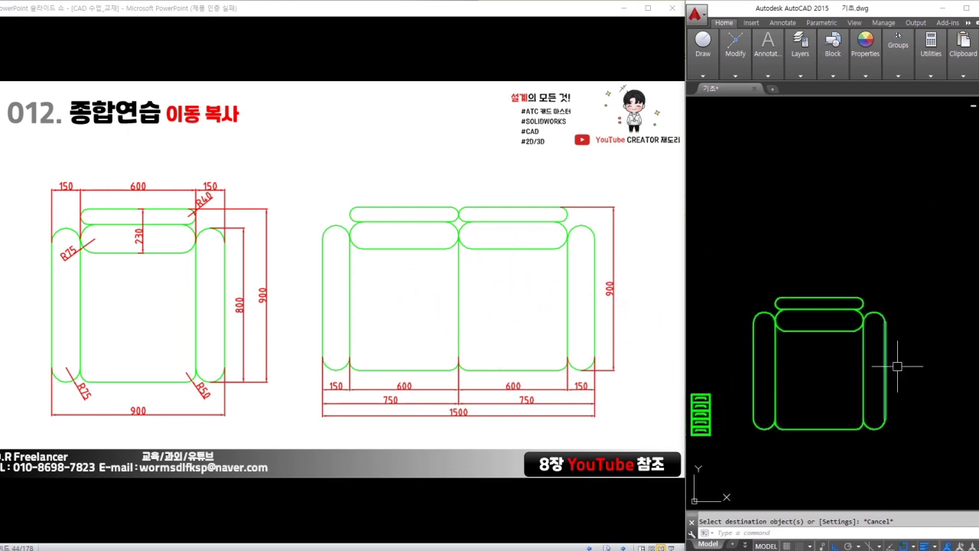
text(co)
key(Return)
click(913, 284)
click(874, 341)
key(Return)
click(820, 383)
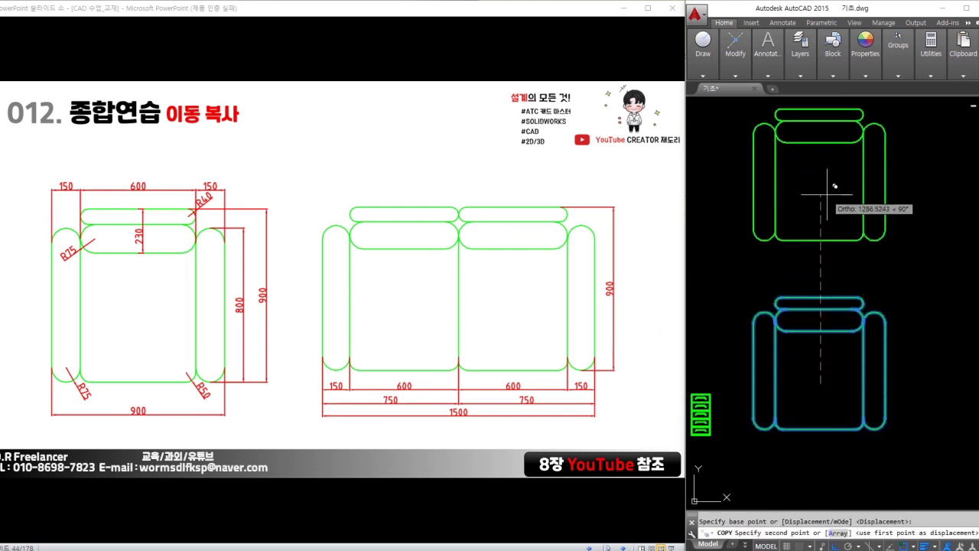
click(829, 200)
Erase the upper chair's right armrest using a crossing window.
scroll(830, 267, up, 2)
scroll(832, 264, up, 2)
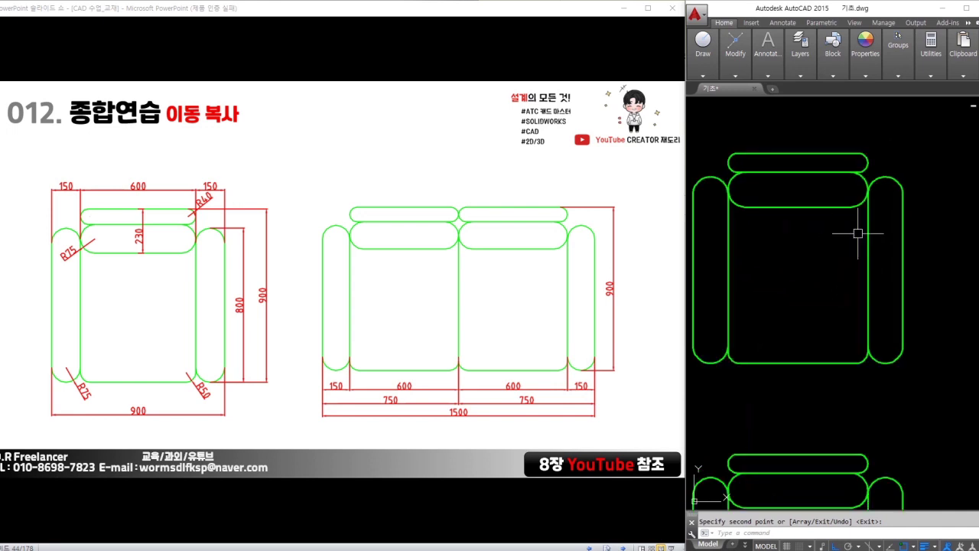
middle_drag(881, 375, 897, 379)
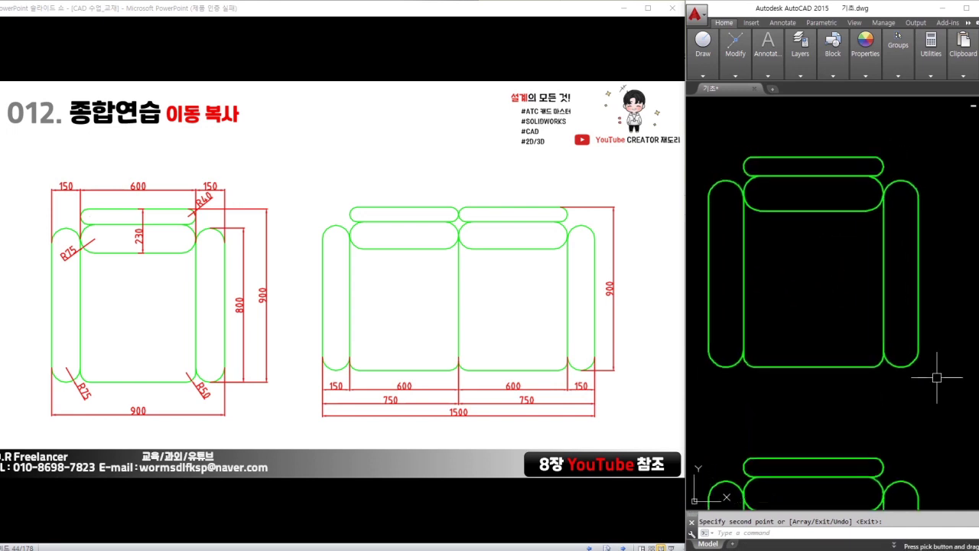
key(Return)
text(e)
key(Return)
click(959, 153)
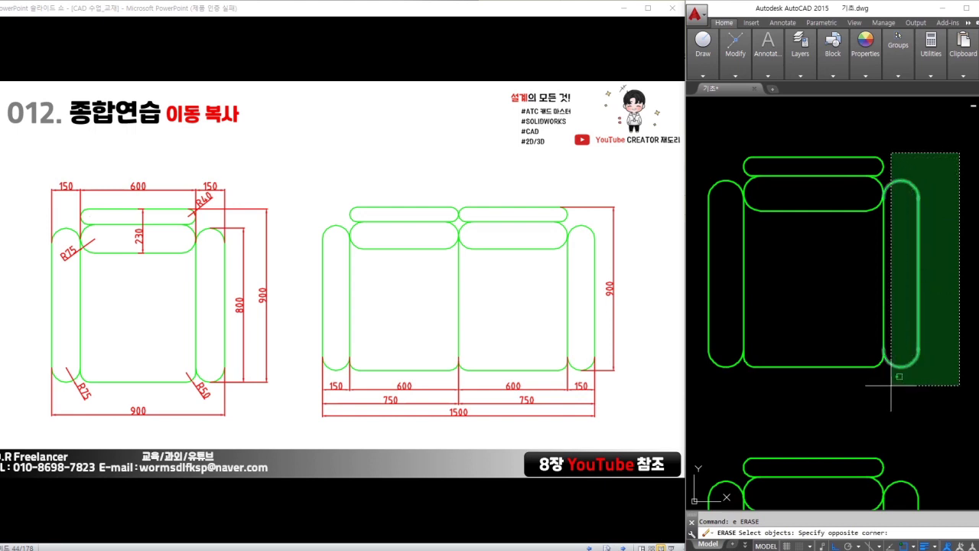
click(891, 386)
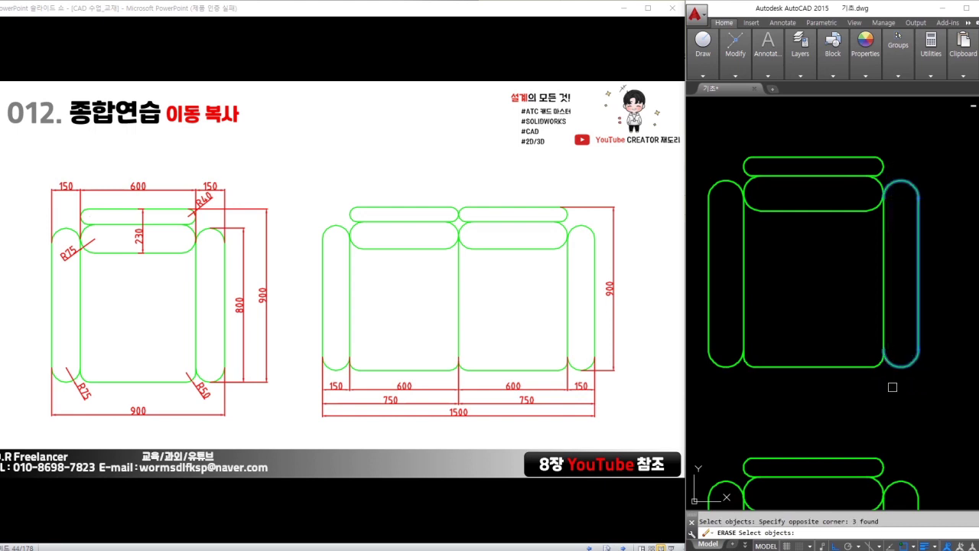
key(Return)
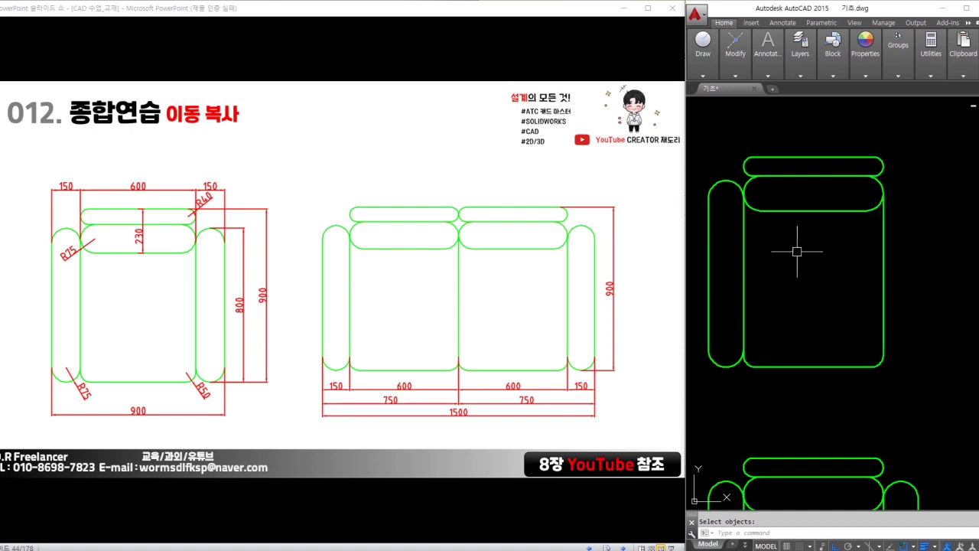
text(co)
key(Return)
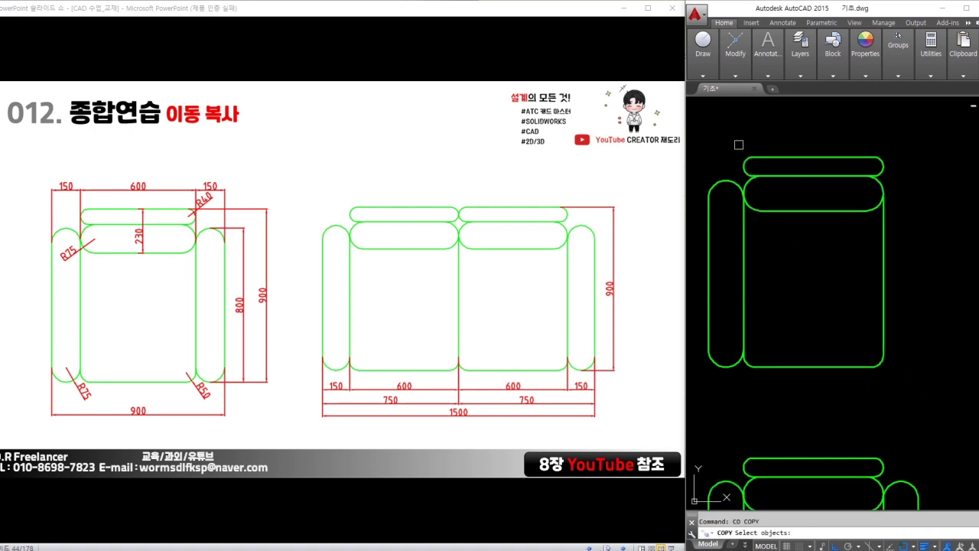
Copy the seat, cushion and backrest 750 to the right to form the second seat.
click(739, 144)
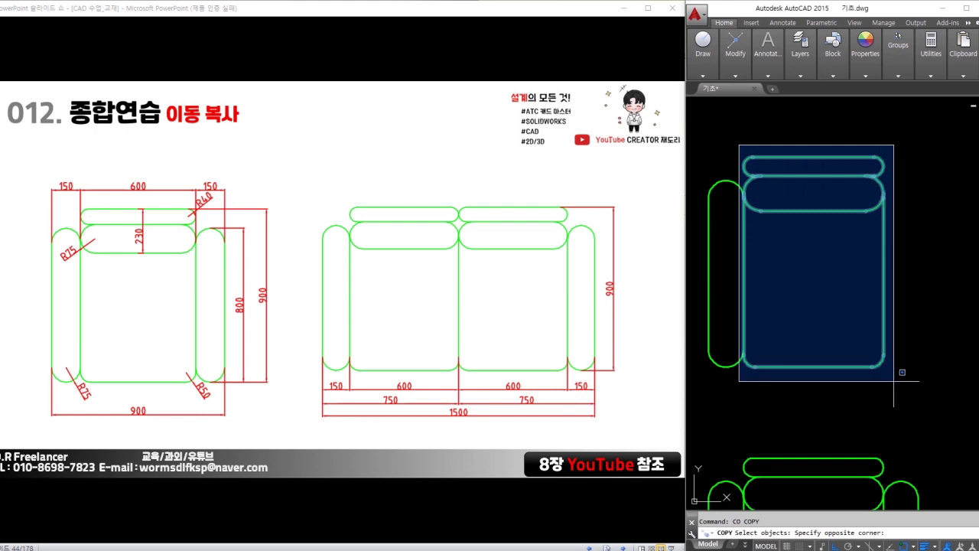
click(894, 380)
key(Return)
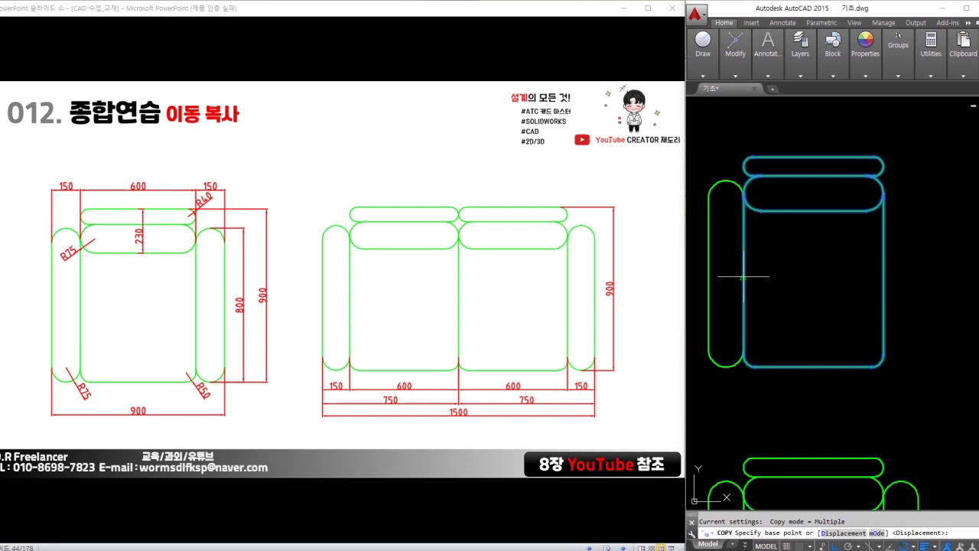
click(743, 276)
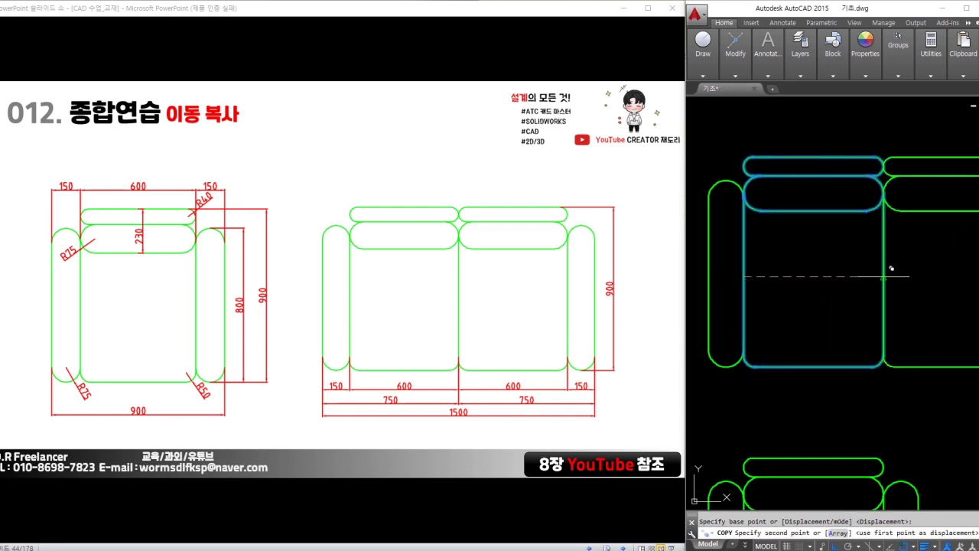
click(891, 268)
key(Escape)
scroll(880, 277, down, 3)
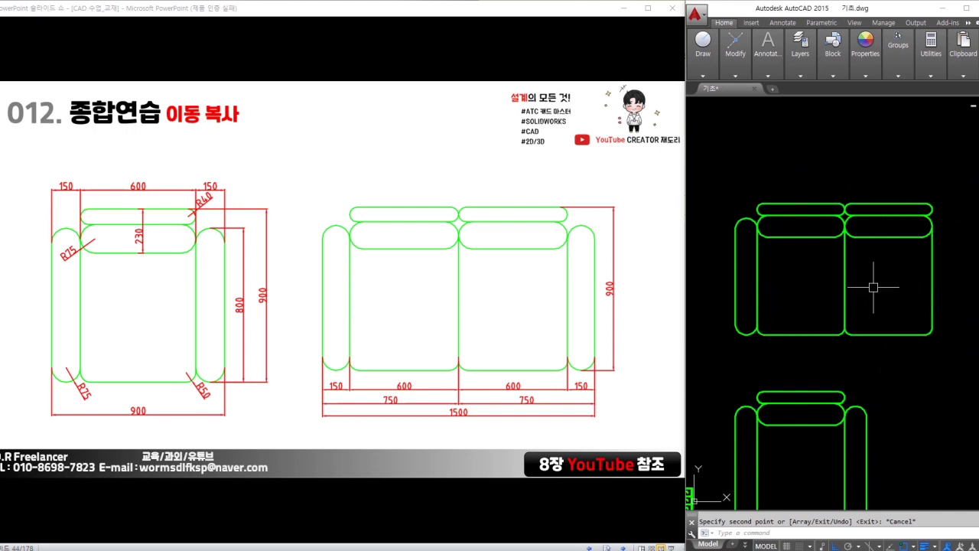
Copy the left armrest to the sofa's right end.
text(co)
key(Return)
click(726, 210)
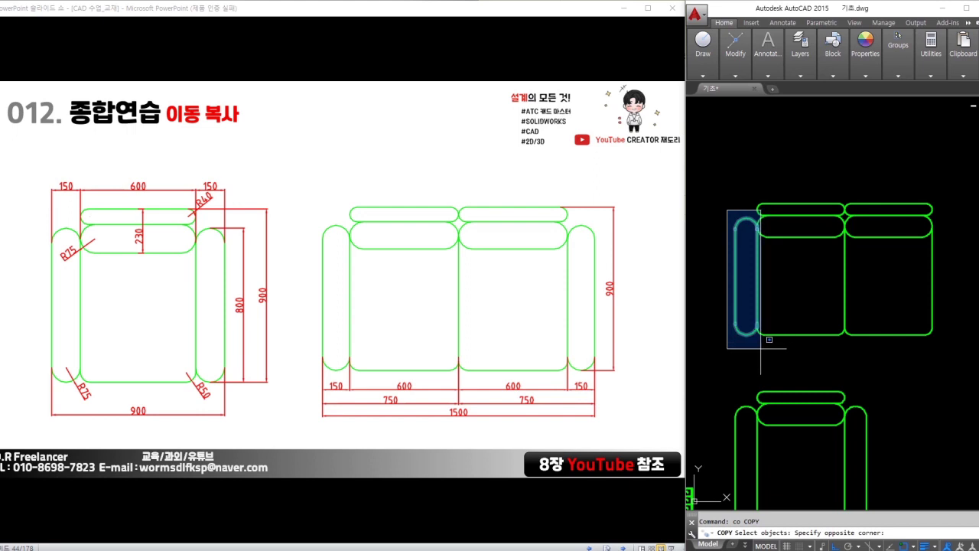
click(760, 348)
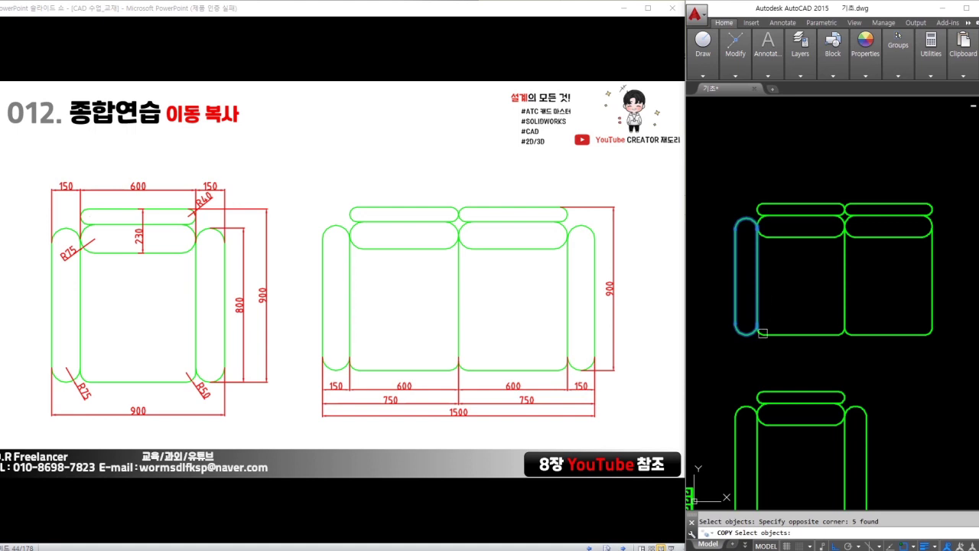
key(Return)
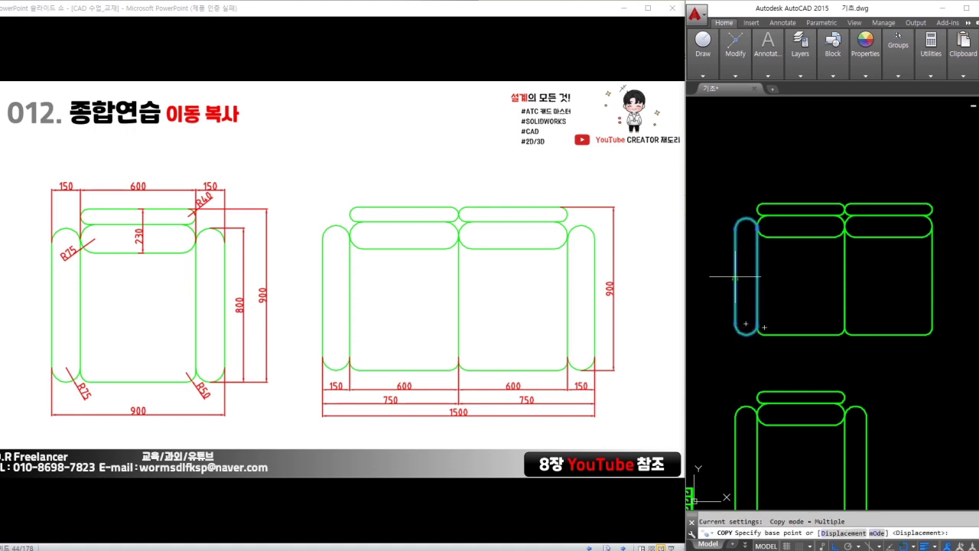
click(734, 276)
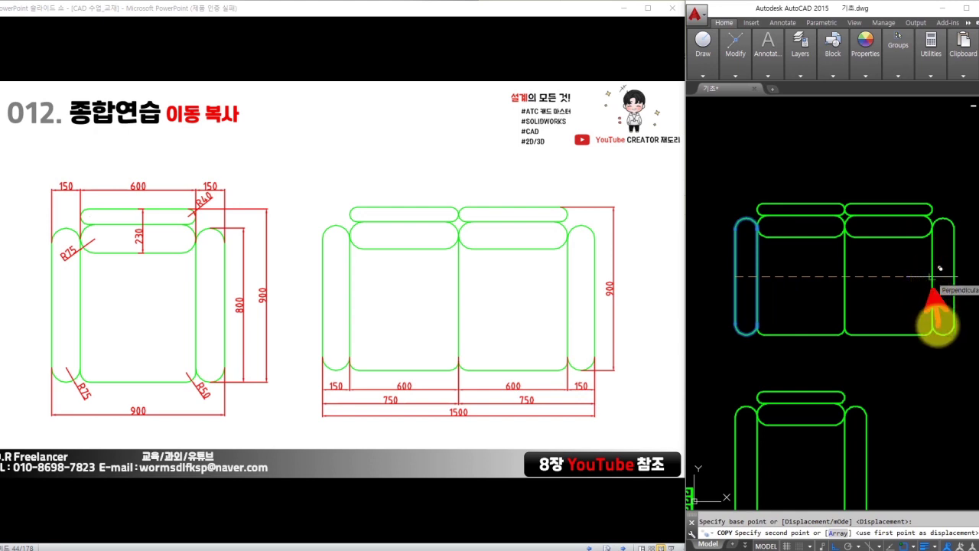
click(937, 259)
key(Escape)
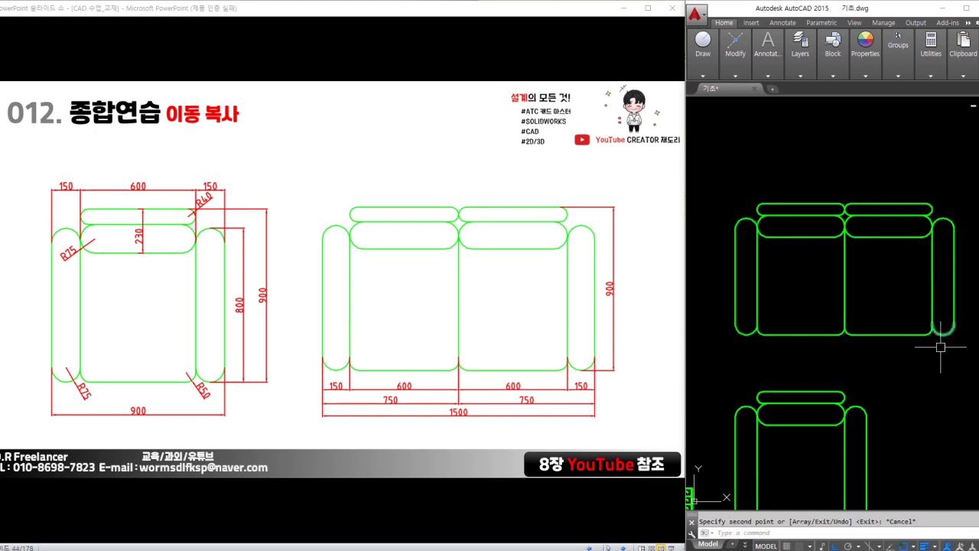
scroll(949, 257, down, 2)
text(z)
key(Return)
Zoom to a window framing the two-seat sofa and the armchair below it.
click(744, 200)
click(973, 415)
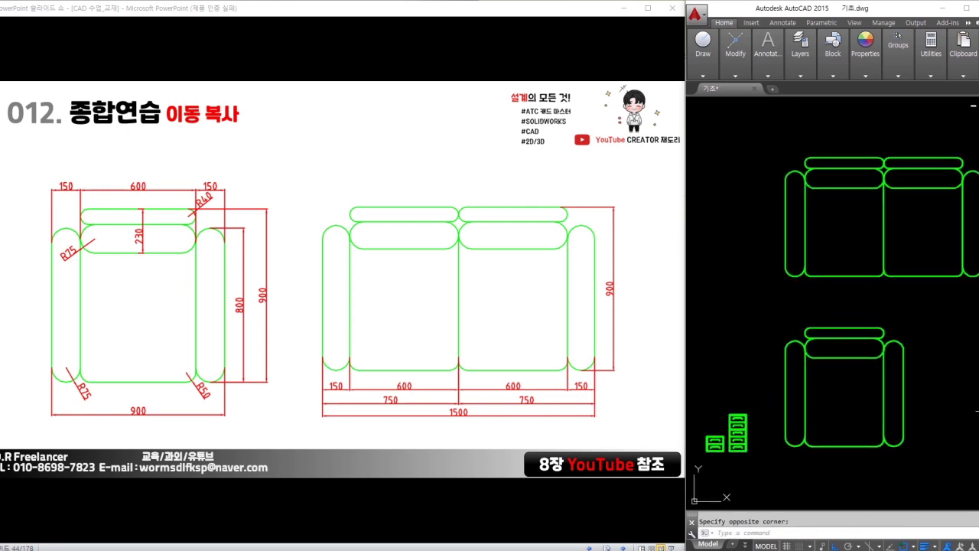